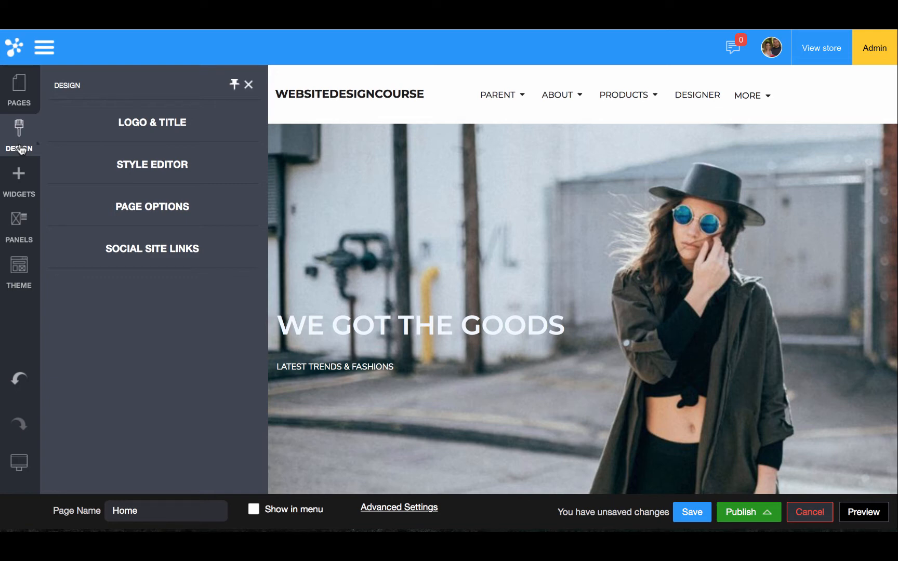
- Set the site name to "Website Name Here" in the logo and title design settings
click(187, 128)
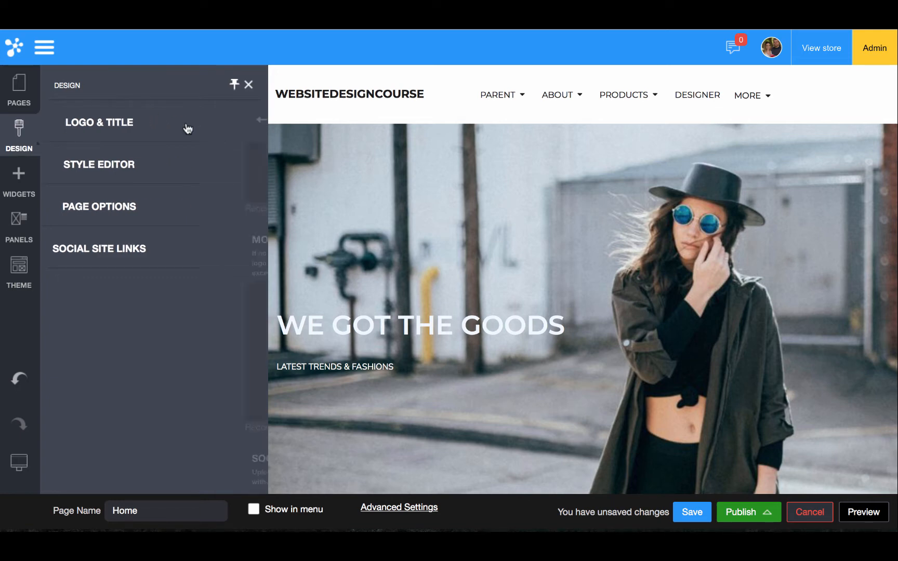
scroll(166, 205, up, 4)
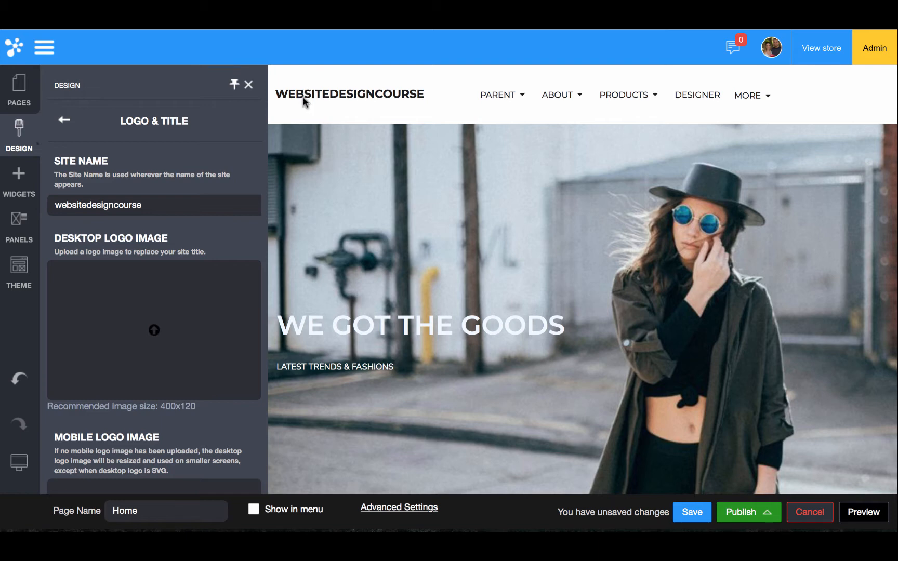
double_click(163, 211)
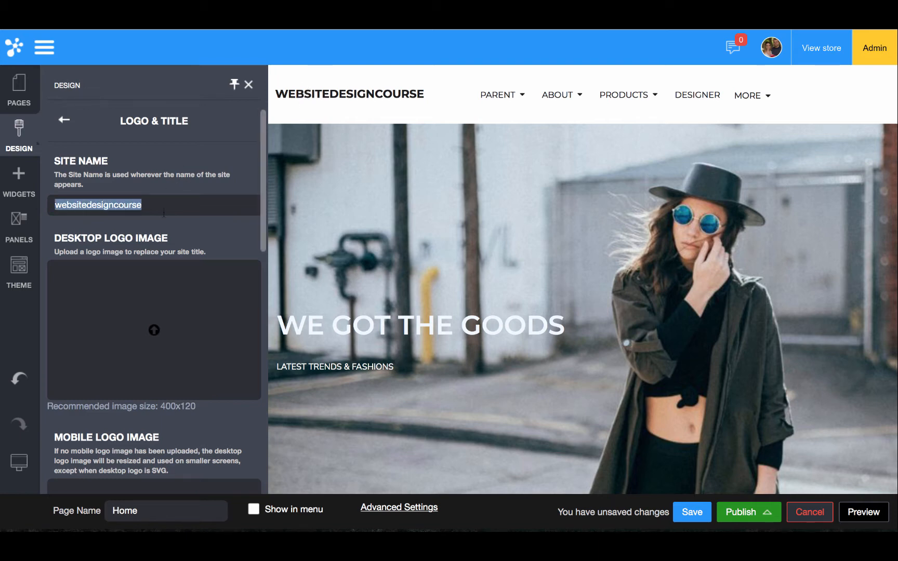
text(Website Name )
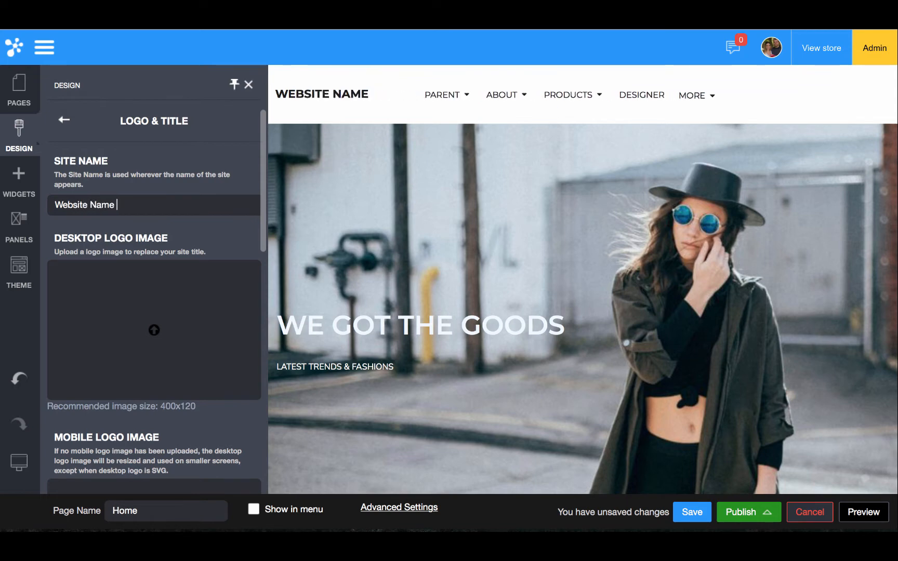
text(Here)
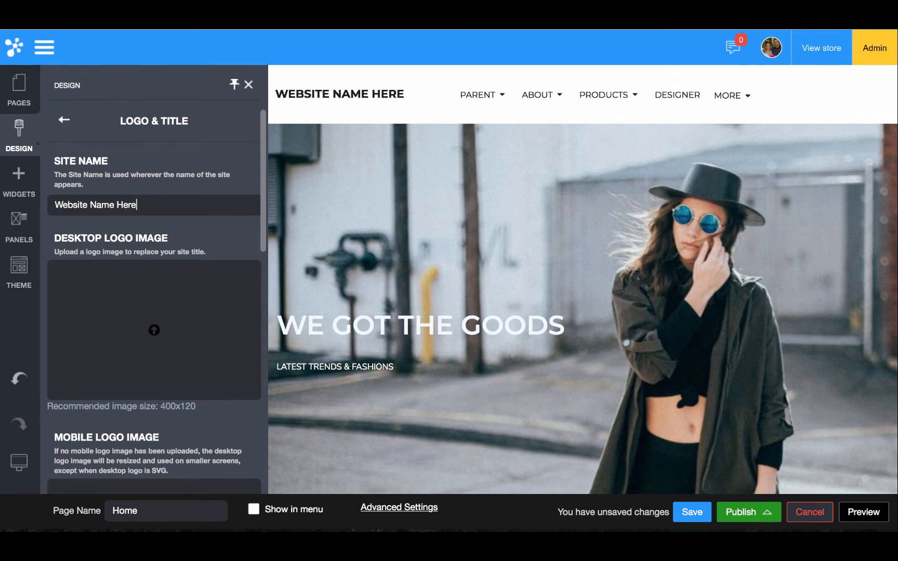
scroll(151, 304, down, 2)
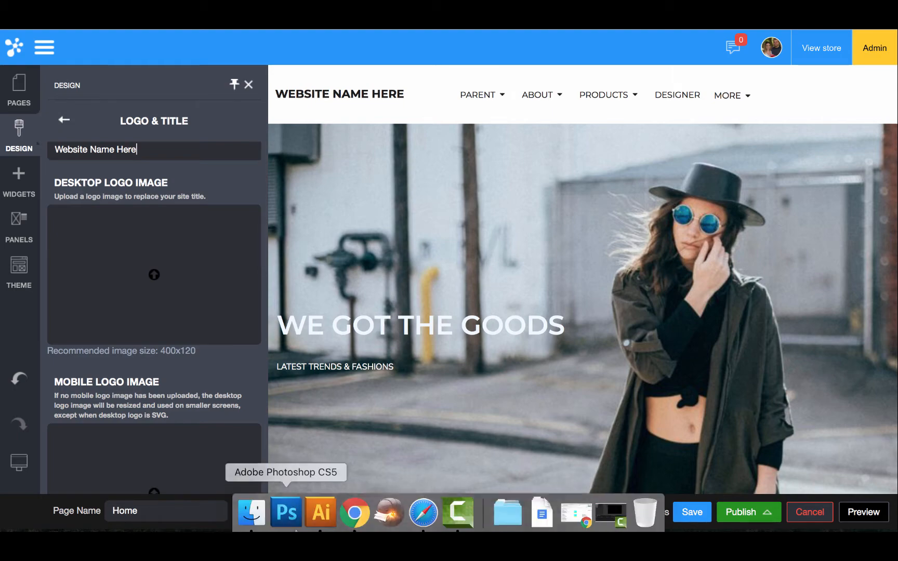
- Switch to Adobe Illustrator and move the DecoExperts logo from below the artboard onto it
right_click(319, 521)
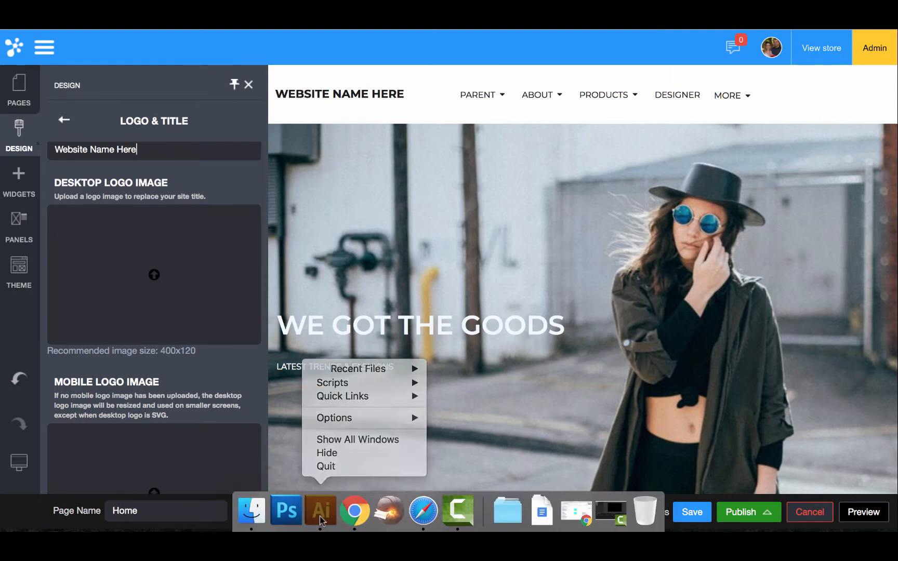
click(320, 516)
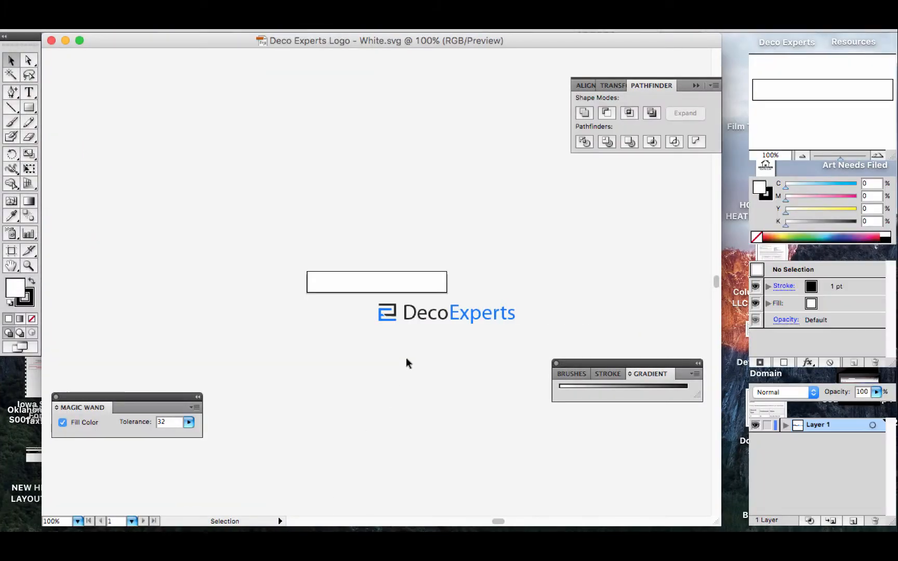
drag(364, 293, 571, 338)
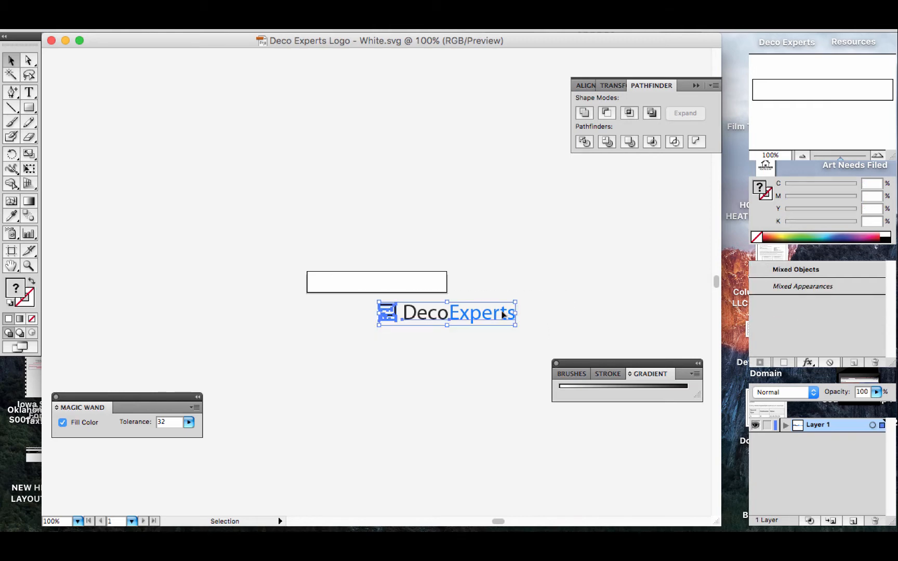
drag(503, 314, 429, 285)
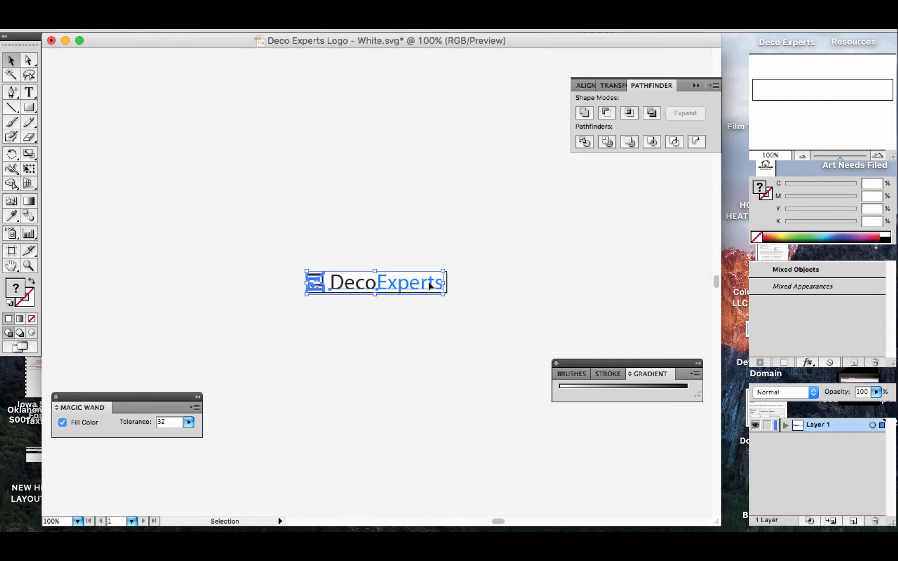
key(super+equal)
key(super+equal)
key(super+equal)
click(426, 219)
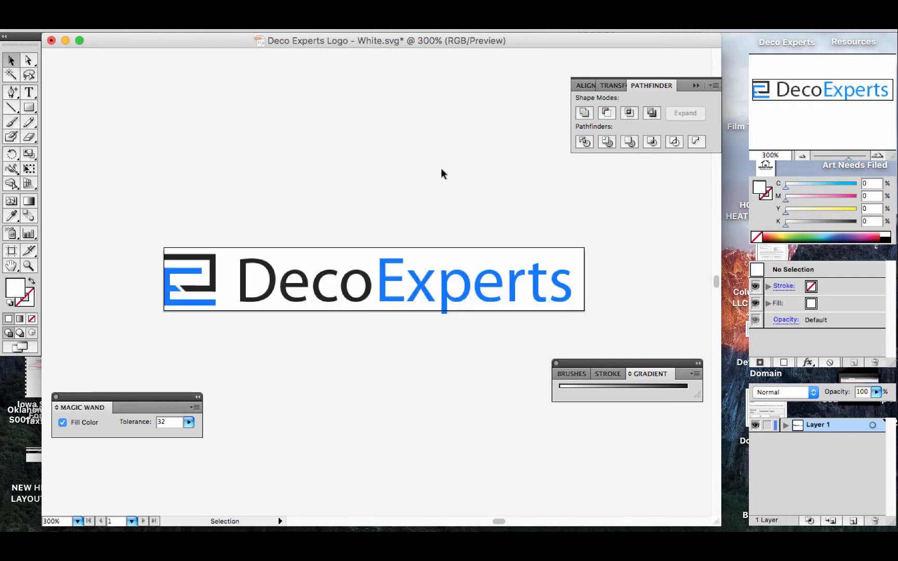
- Examine the artboard's dimensions from the document setup, leaving its size as it is
key(alt+super+p)
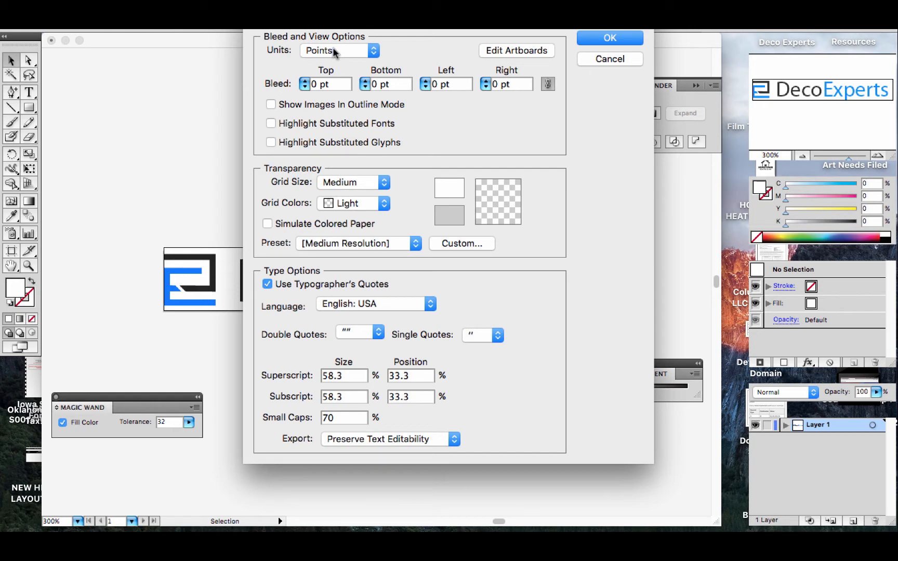
click(497, 51)
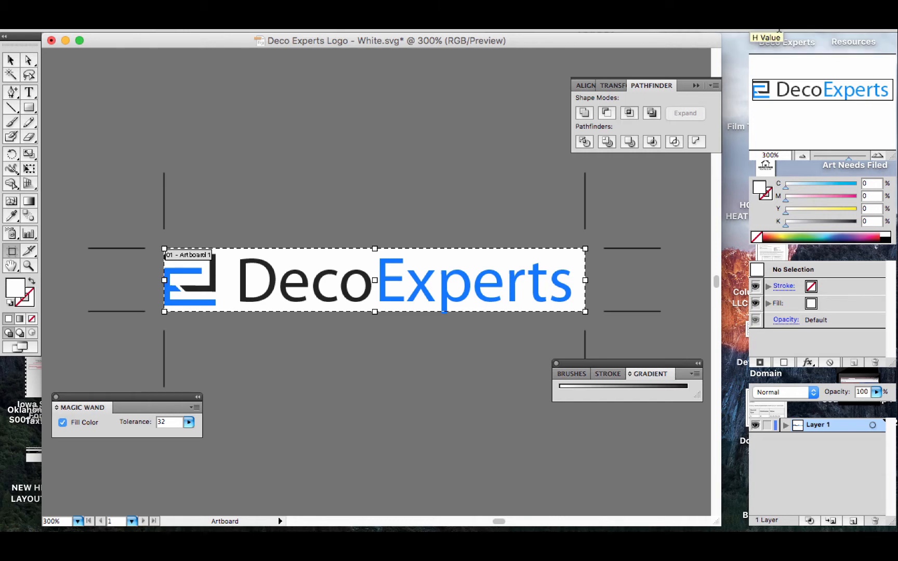
click(28, 61)
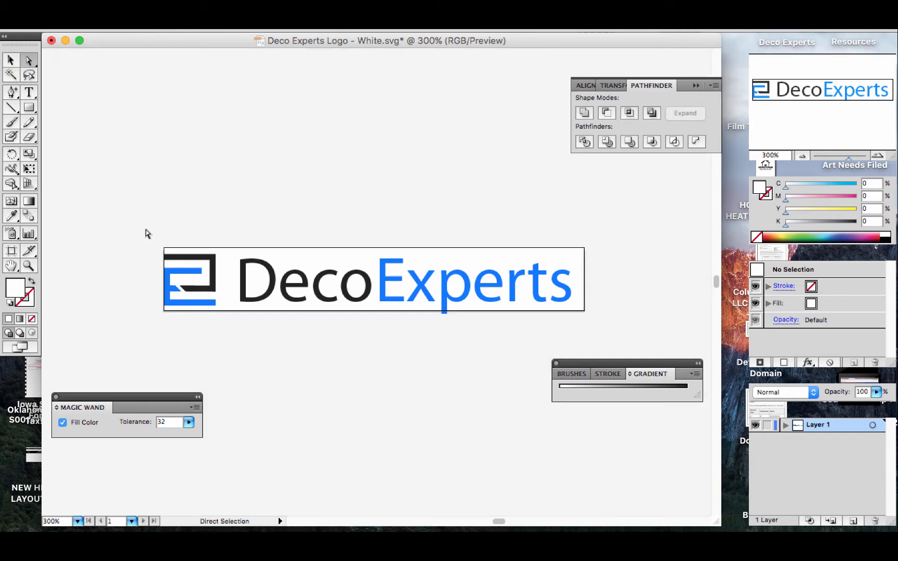
- Nudge the whole logo slightly right on the artboard and flatten the transparency of both words, converting all text to outlines
drag(147, 234, 634, 356)
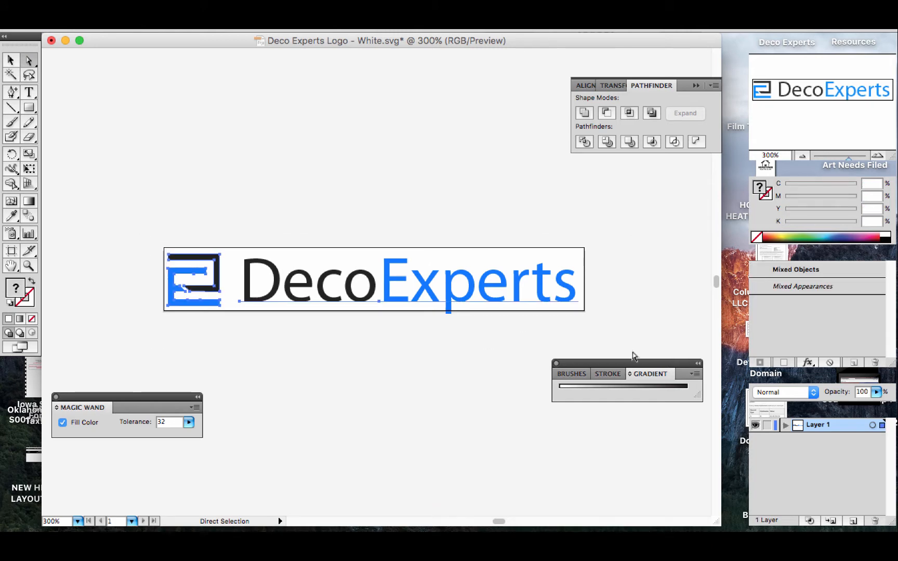
click(403, 240)
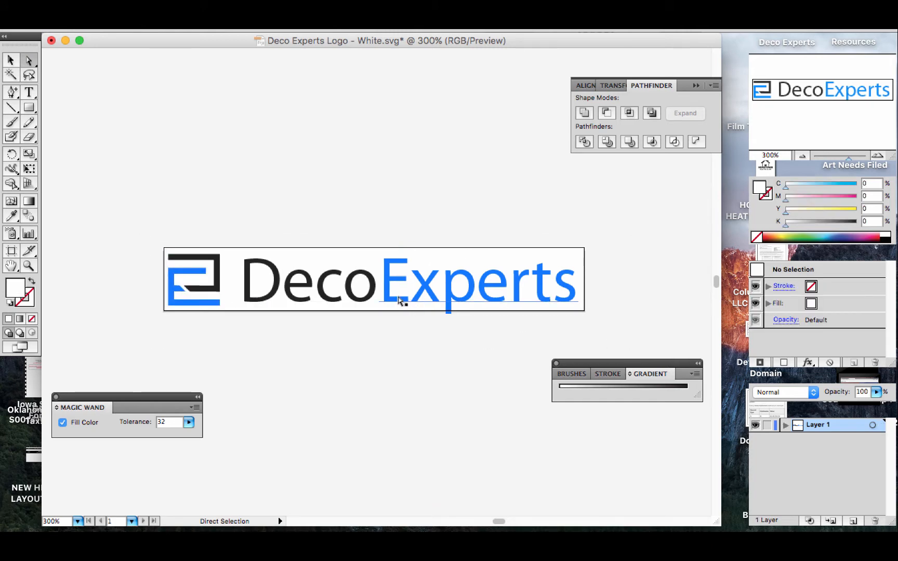
click(350, 301)
click(324, 301)
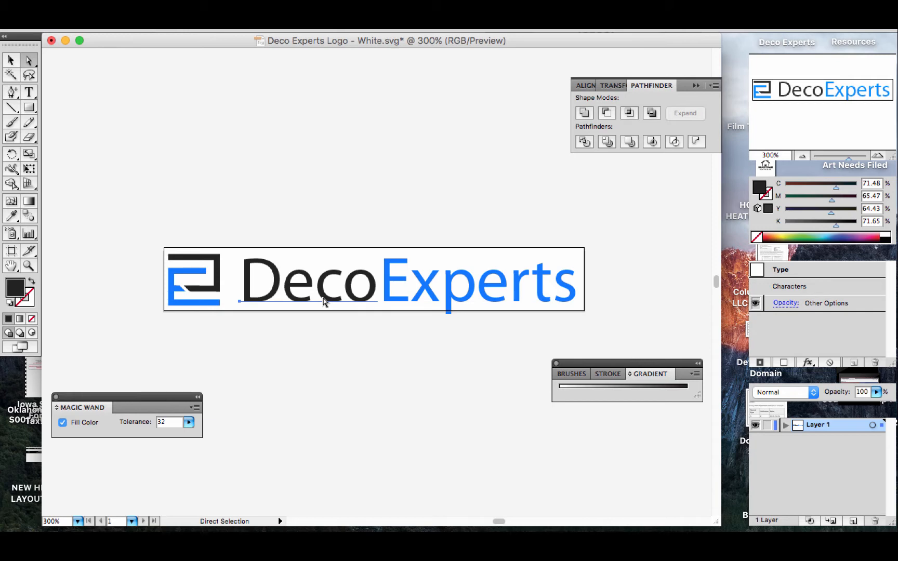
shift+click(420, 298)
click(170, 30)
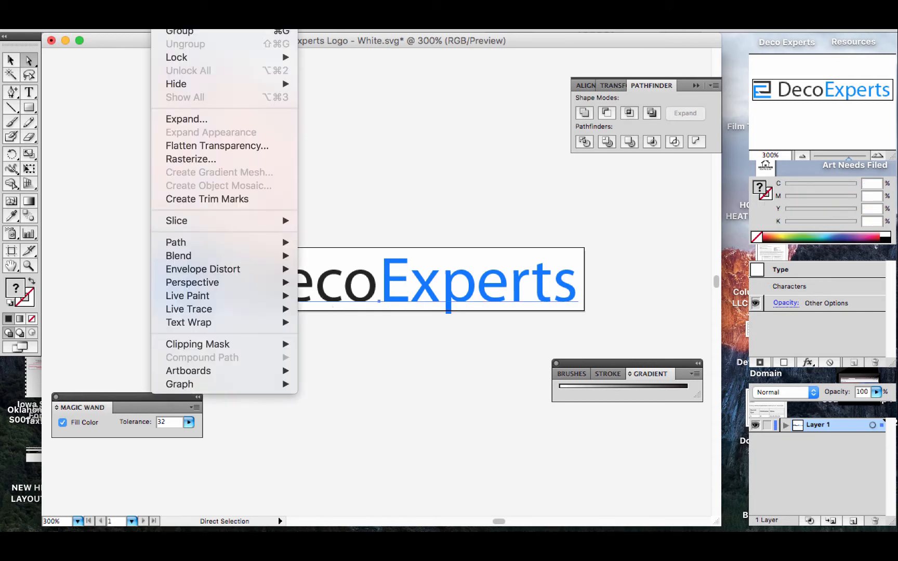
click(187, 146)
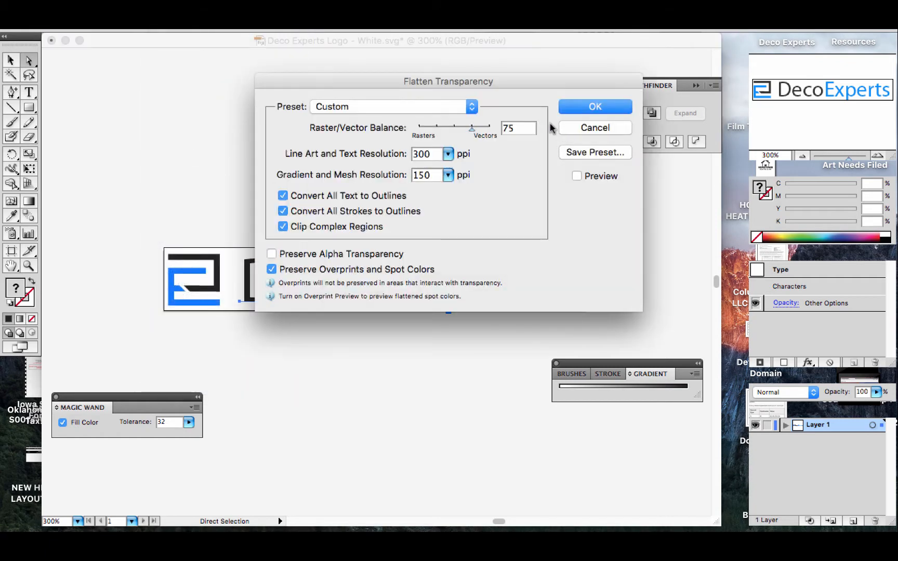
click(603, 104)
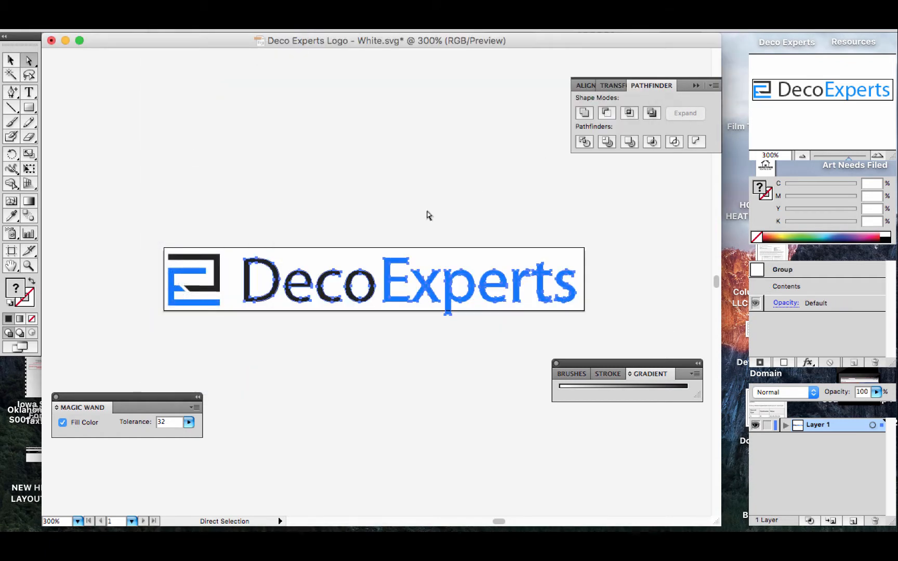
click(376, 232)
- Save the artwork in the Logos folder as the SVG file "Deco Experts Logo Website-Desktop" with the SVG 1.1 profile
click(106, 30)
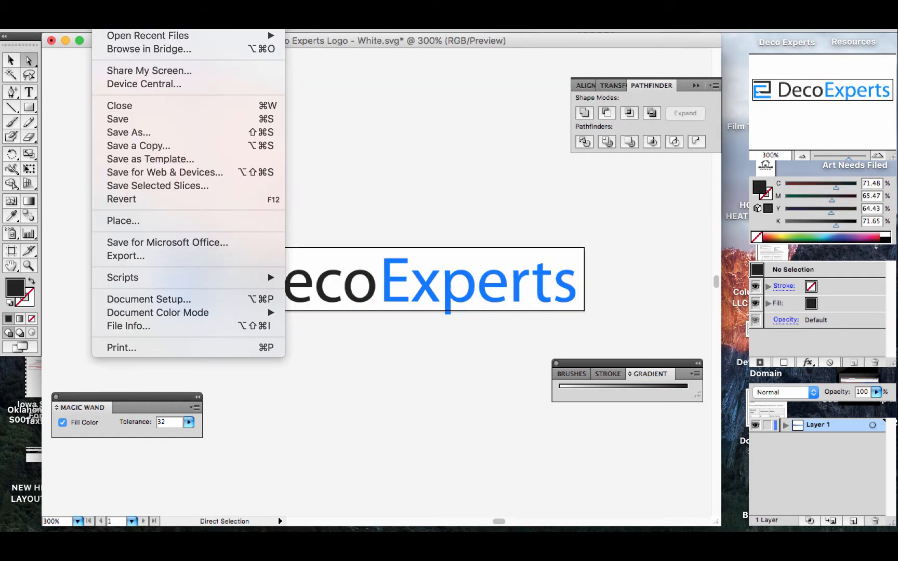
click(136, 134)
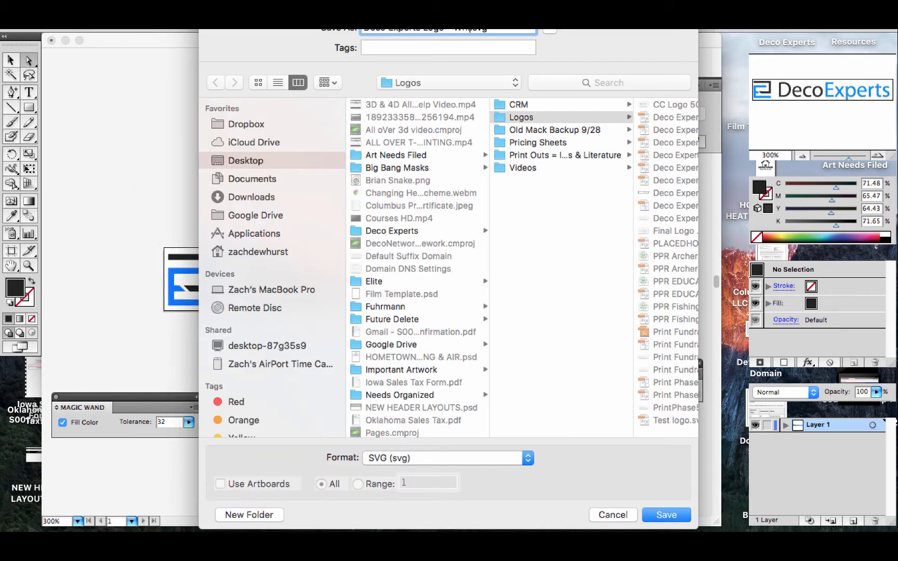
key(BackSpace)
key(BackSpace)
key(Return)
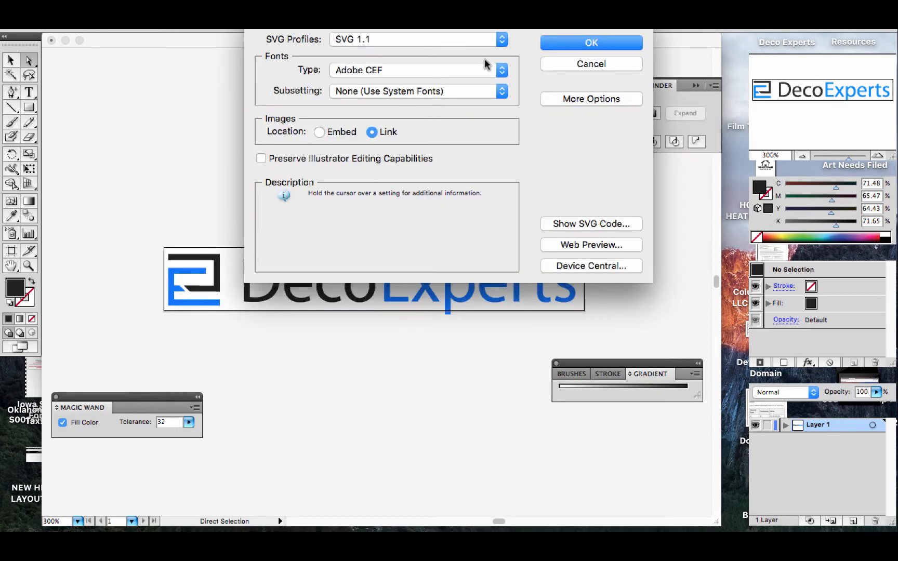
key(Return)
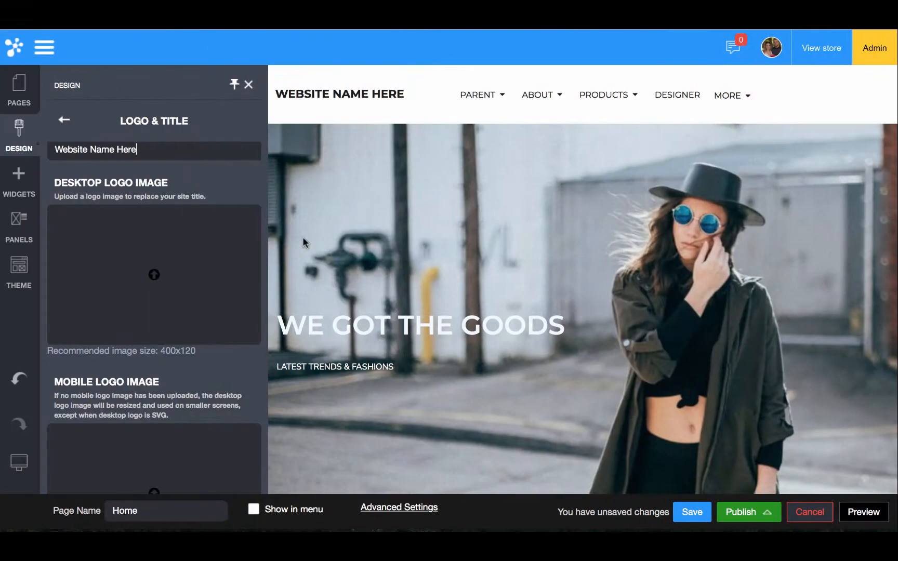
- Start choosing the desktop logo image and create a folder named "Logos" under your own images
scroll(160, 260, up, 1)
click(154, 307)
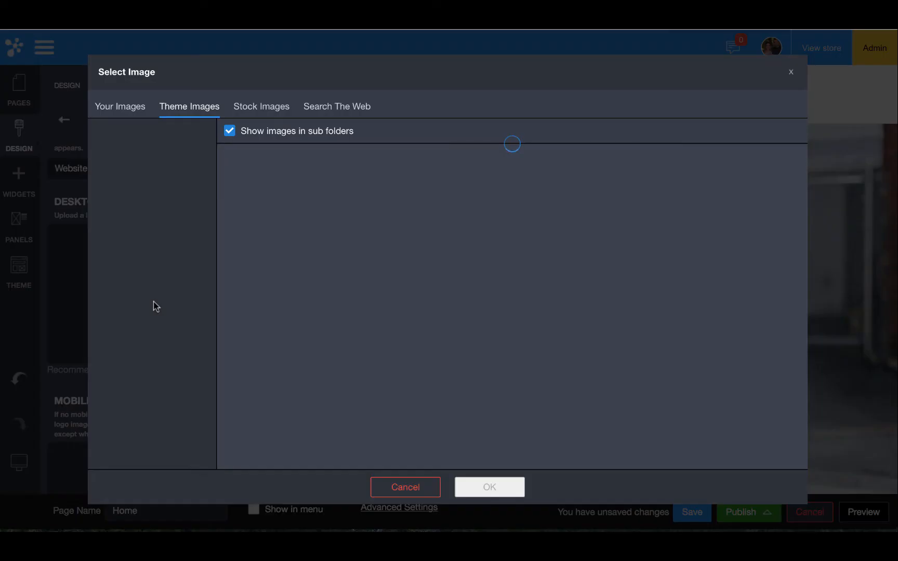
click(118, 119)
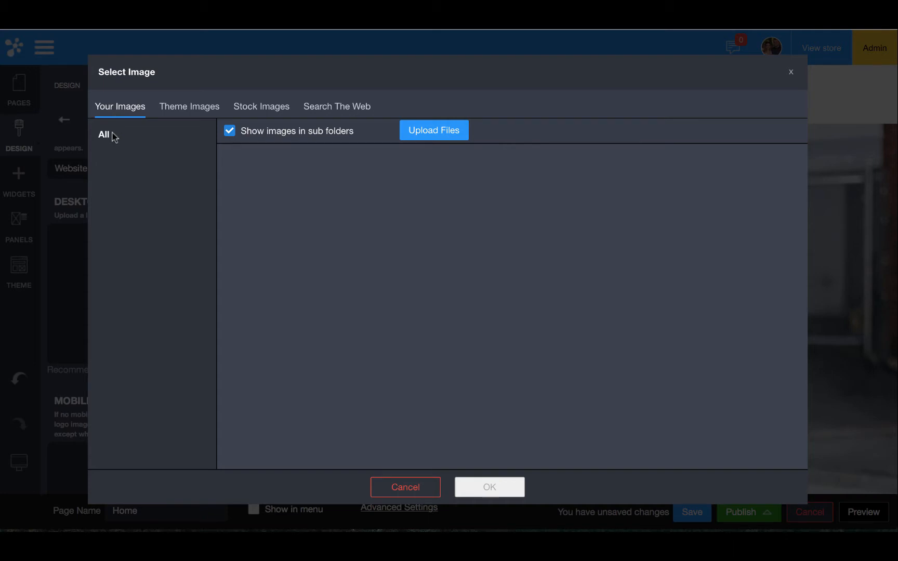
click(121, 138)
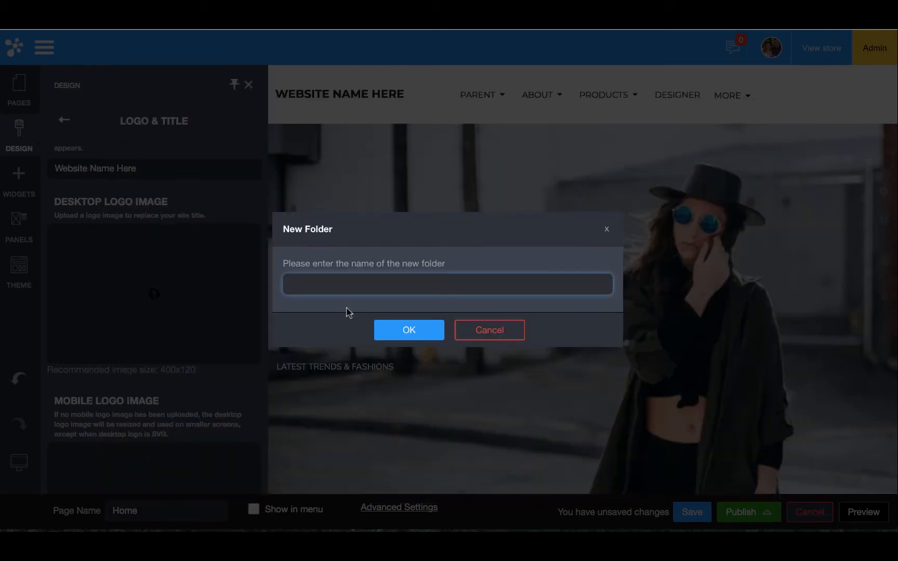
text(Logos)
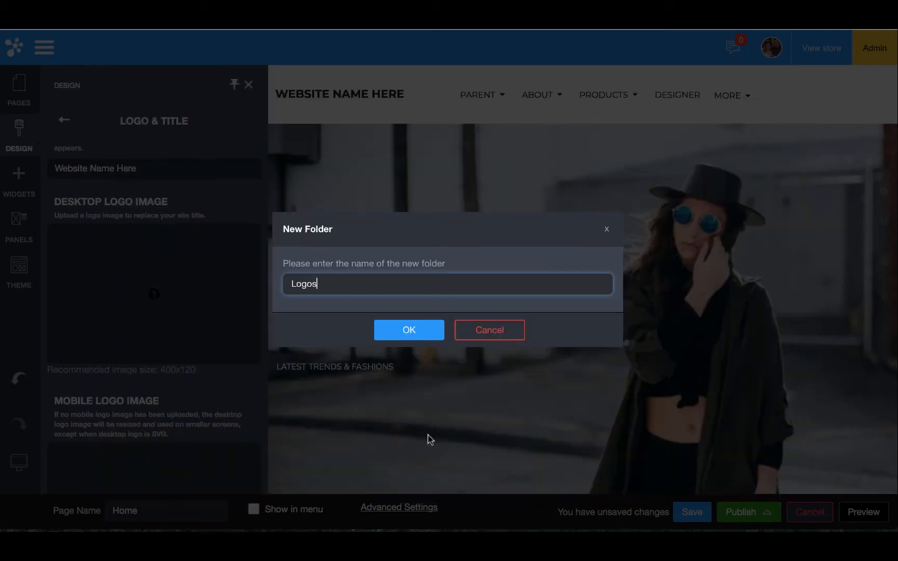
click(409, 330)
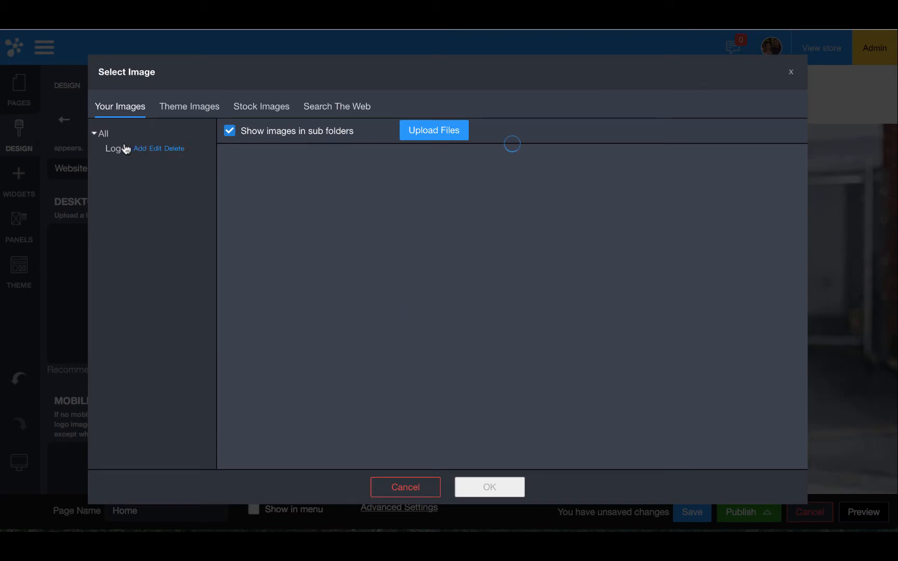
- Search the Mac for "website logo", upload "Deco Experts Logo Website-Desktop.svg" into the Logos folder and select the uploaded image
click(115, 149)
click(422, 136)
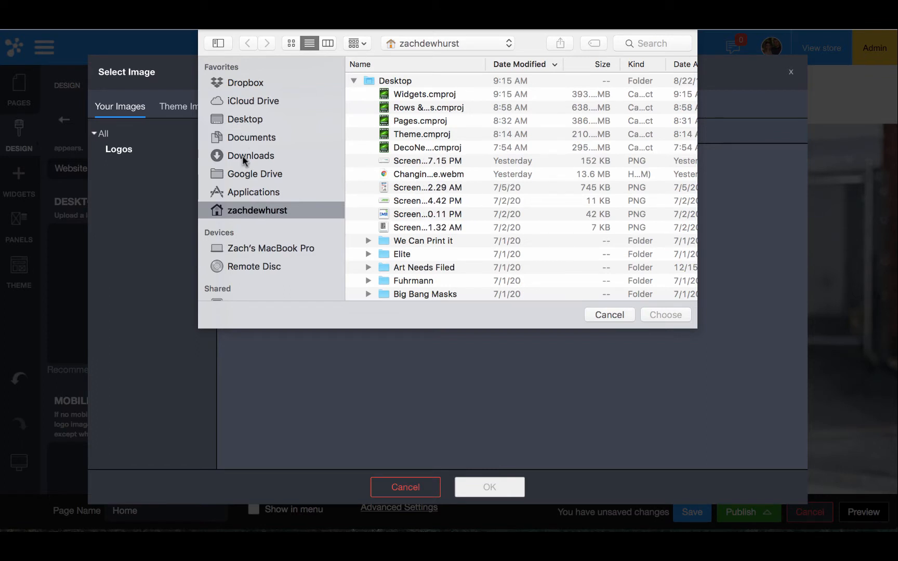
click(654, 44)
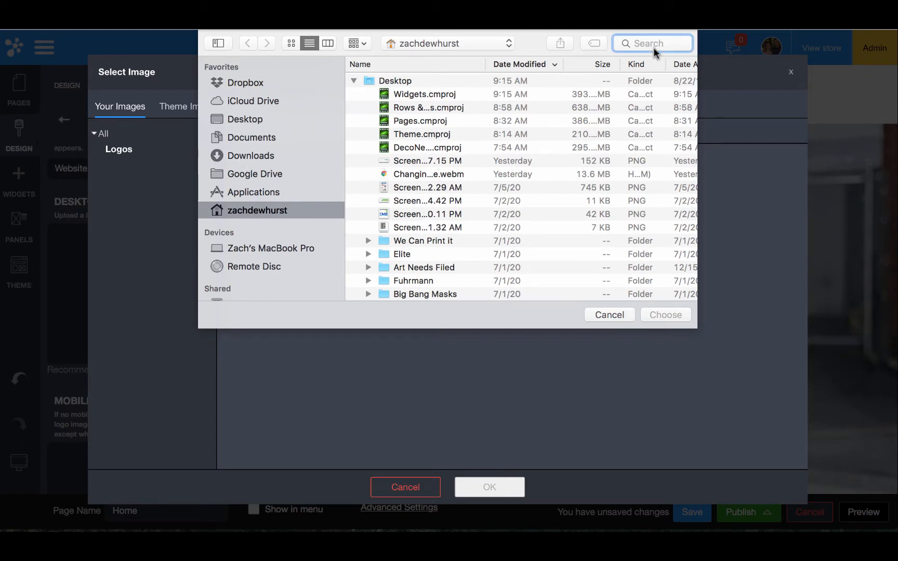
text(website logo)
key(Return)
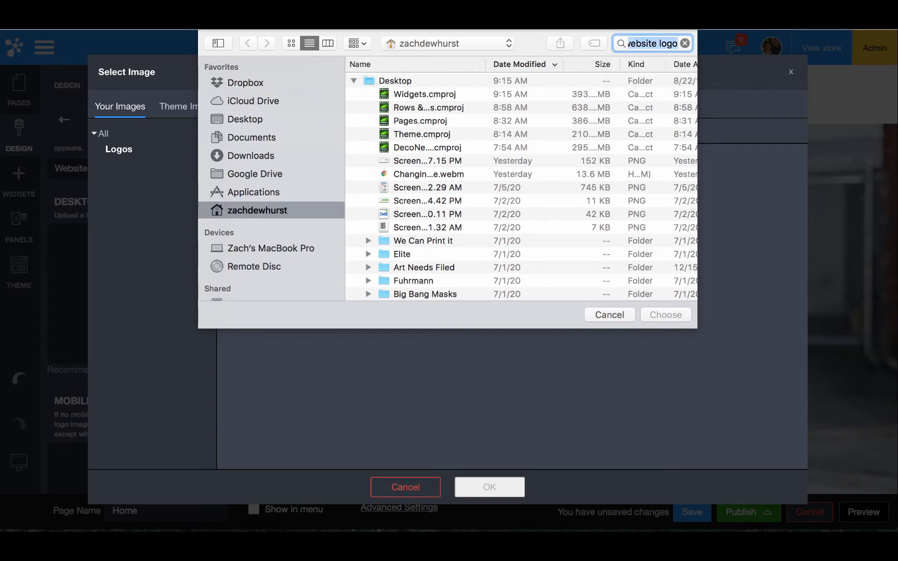
click(448, 104)
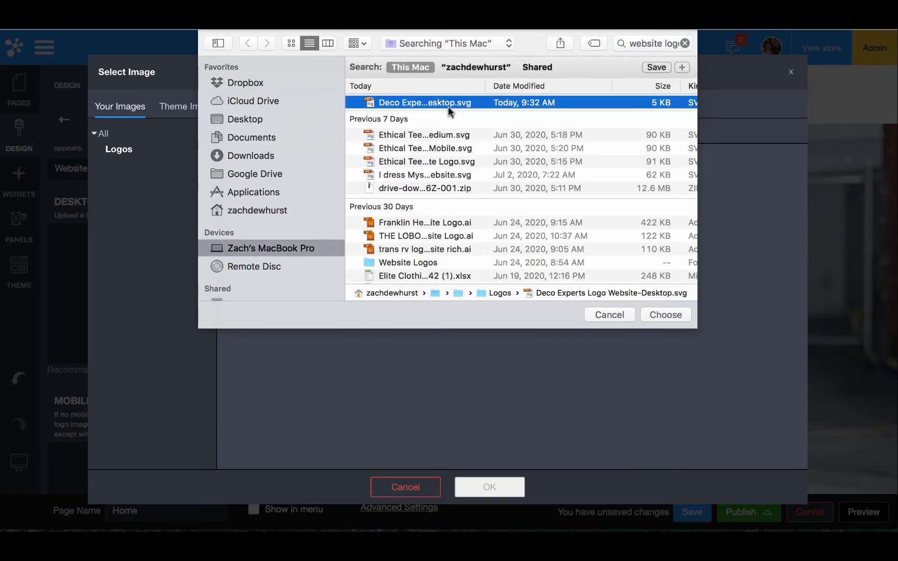
double_click(445, 106)
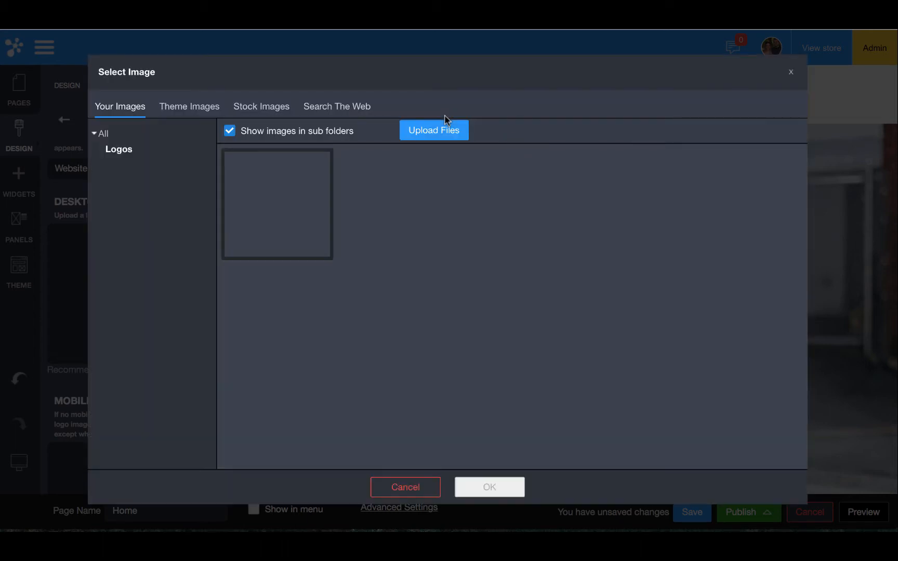
click(262, 205)
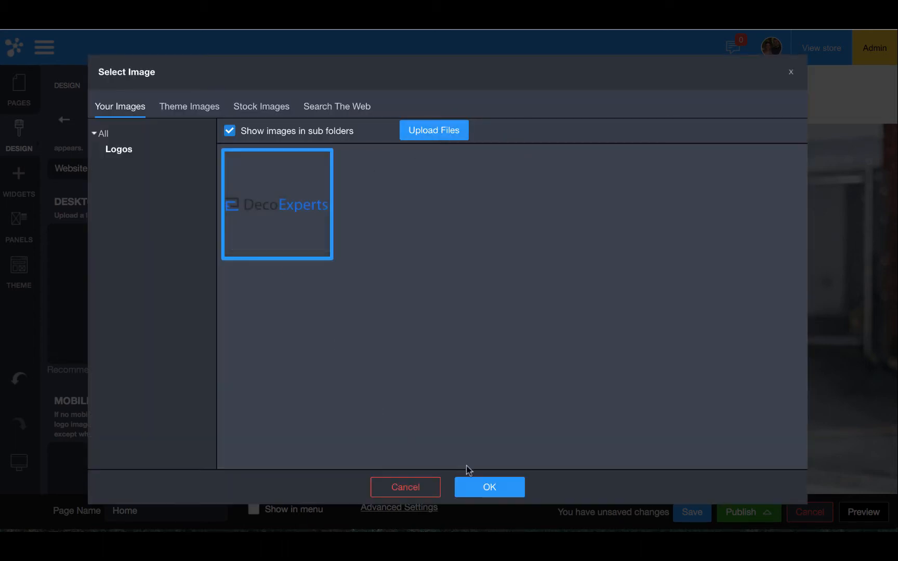
- Confirm the selected "Deco Experts Logo Website-Desktop.svg" as the desktop logo image and go to the mobile logo setting
click(473, 484)
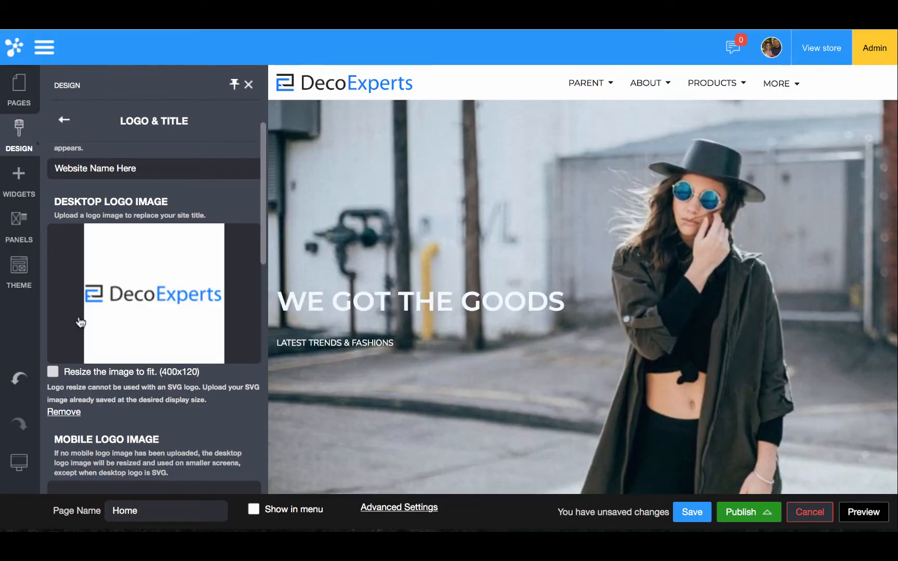
click(53, 372)
scroll(96, 249, down, 2)
scroll(96, 248, down, 3)
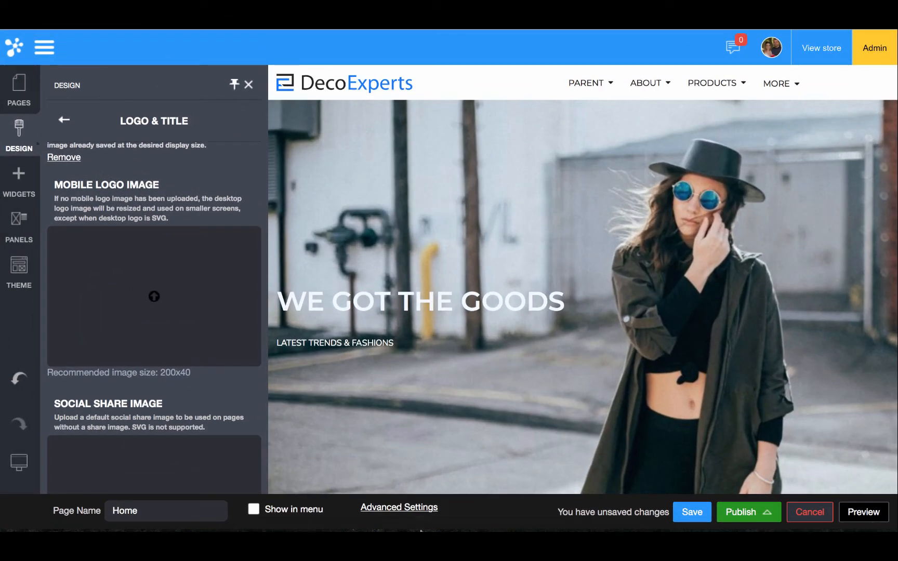
- Switch to Illustrator and halve the width and height of the artboard
mouse_move(421, 529)
click(326, 512)
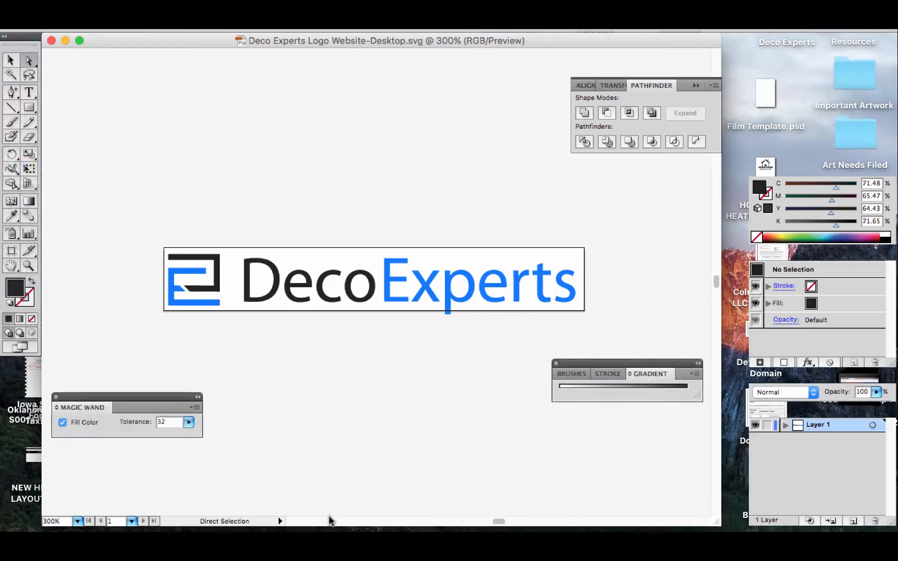
key(alt+super+p)
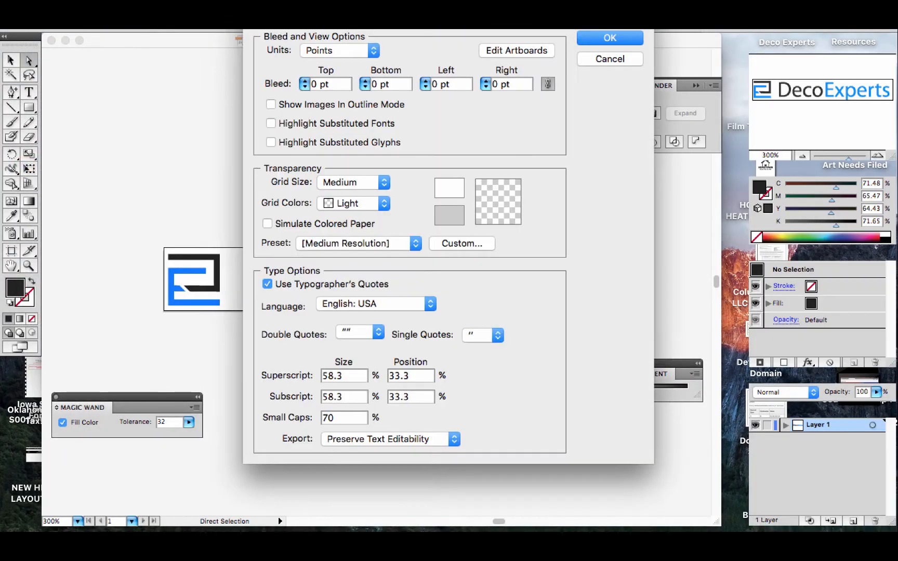
click(517, 51)
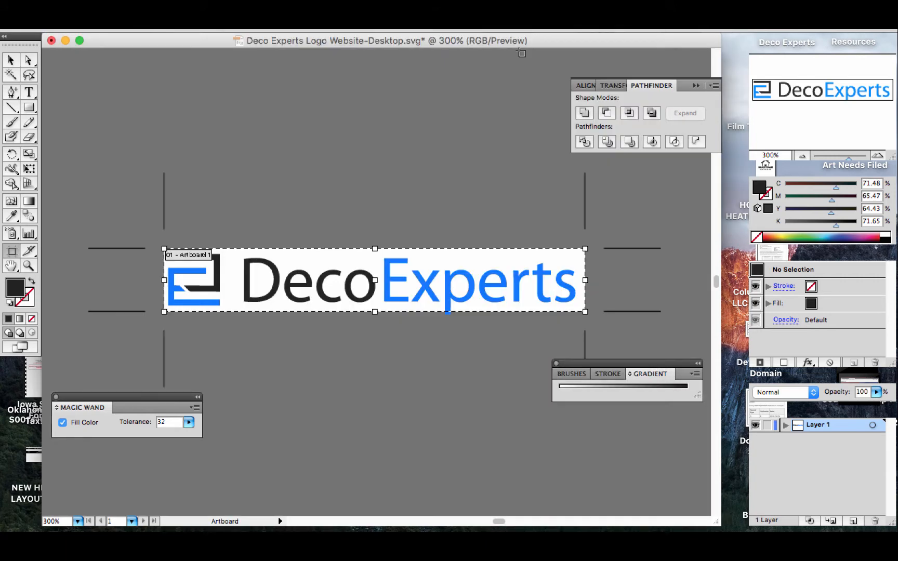
click(735, 26)
key(Tab)
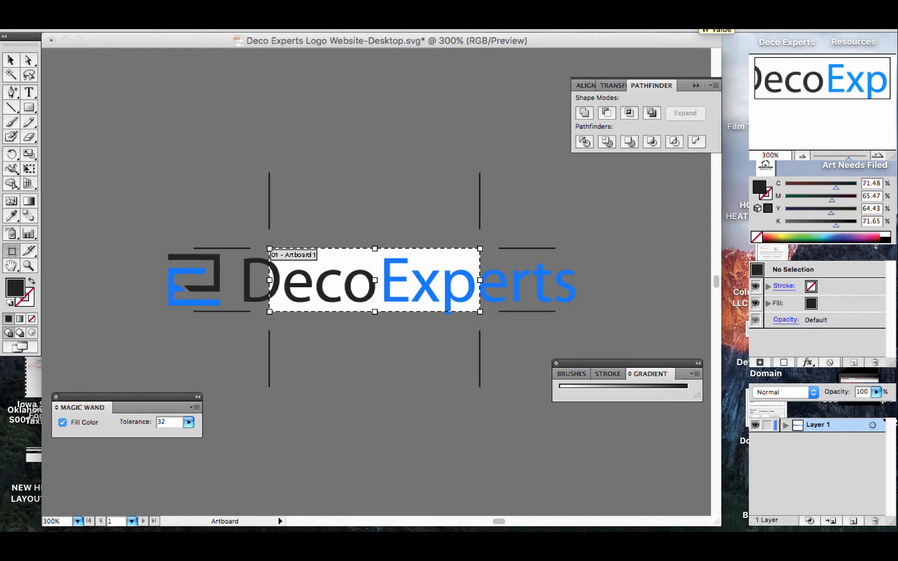
key(Return)
click(27, 56)
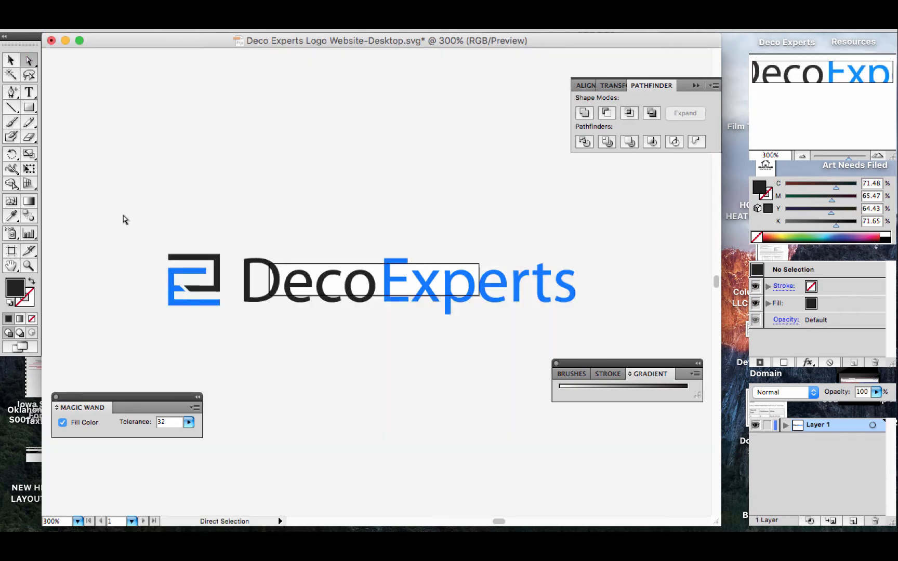
- Scale the whole logo down proportionally to about half its size and move it onto the smaller artboard
drag(124, 215, 730, 465)
click(10, 60)
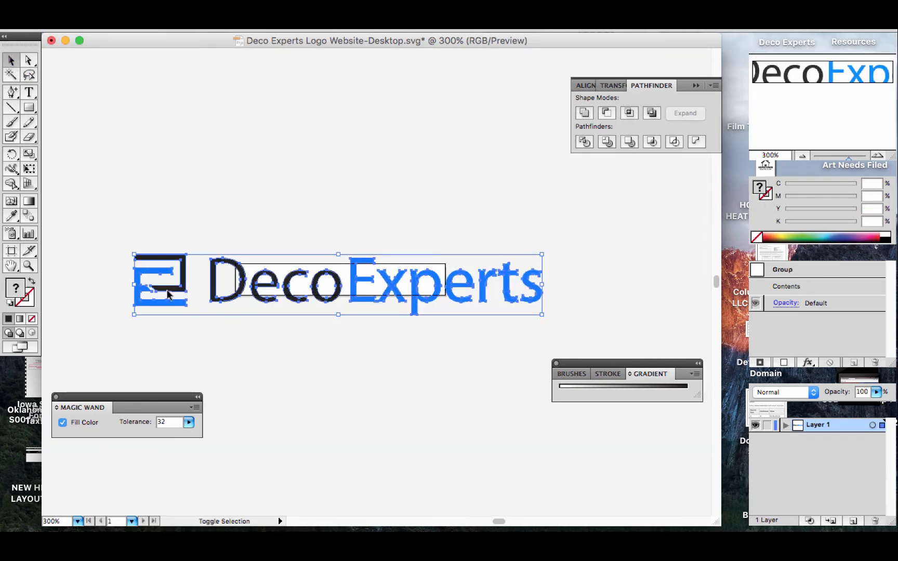
drag(134, 254, 268, 283)
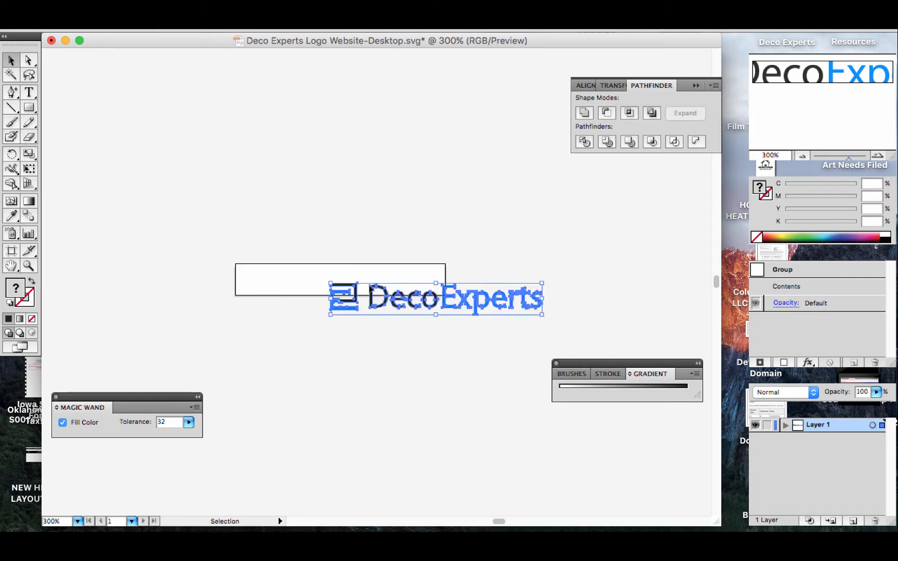
drag(376, 287, 290, 276)
- Shrink the logo slightly to fit inside the artboard and shift it slightly up and to the left
key(super+equal)
key(super+equal)
key(super+equal)
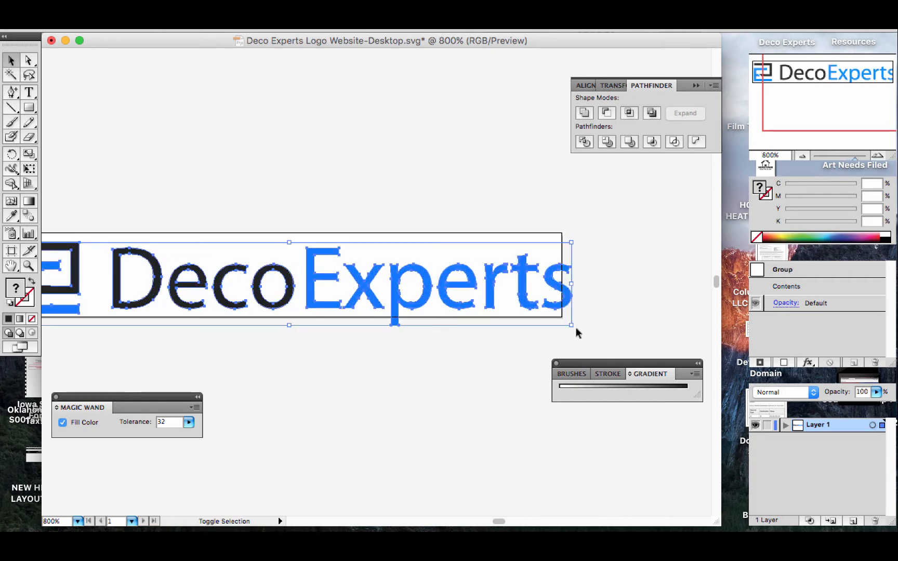
drag(571, 323, 556, 322)
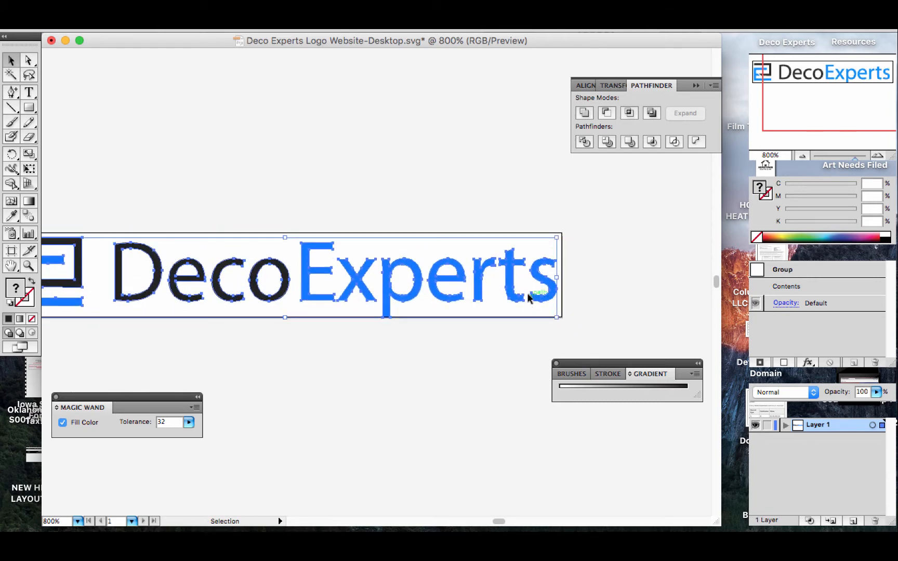
scroll(481, 192, left, 3)
scroll(481, 192, left, 1)
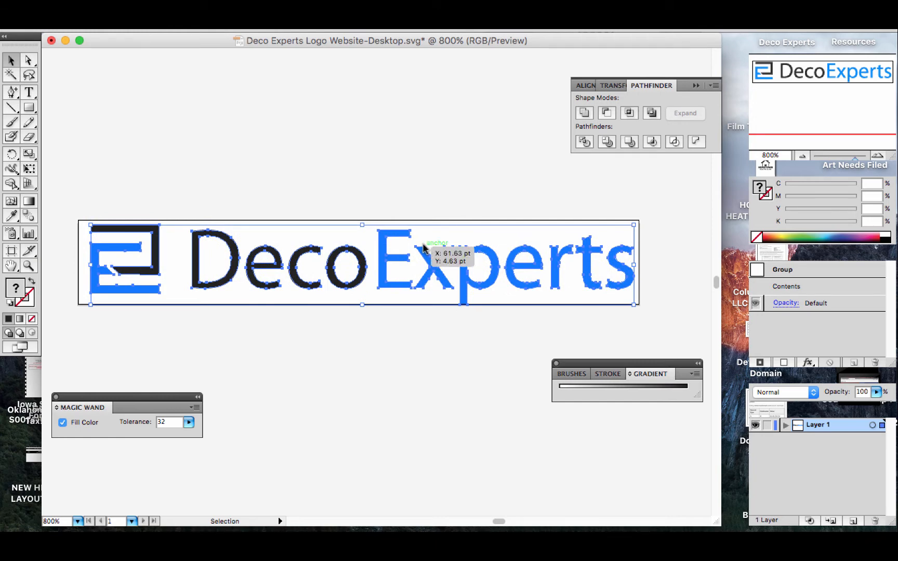
drag(423, 247, 420, 243)
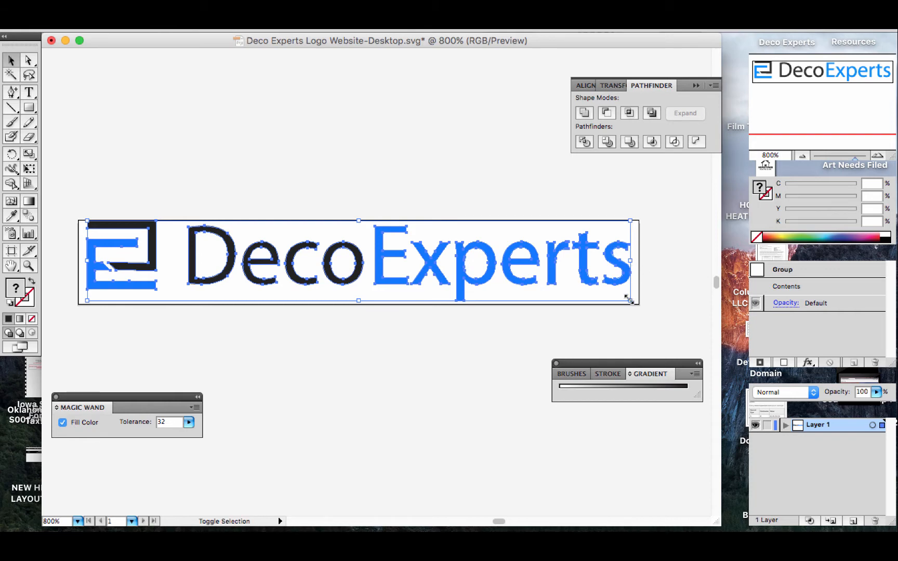
click(666, 308)
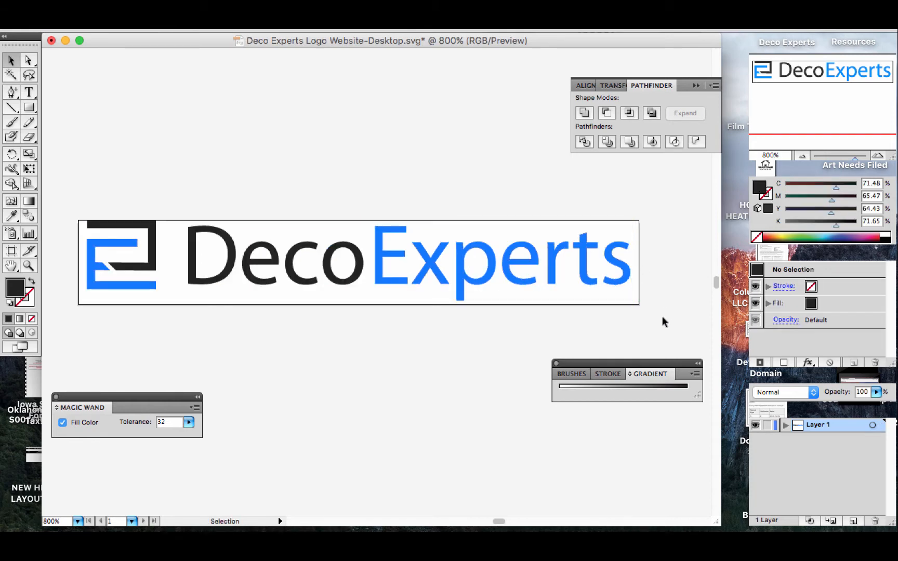
- Nudge the whole logo slightly down and make the artboard slightly taller, keeping its width
drag(662, 317, 36, 187)
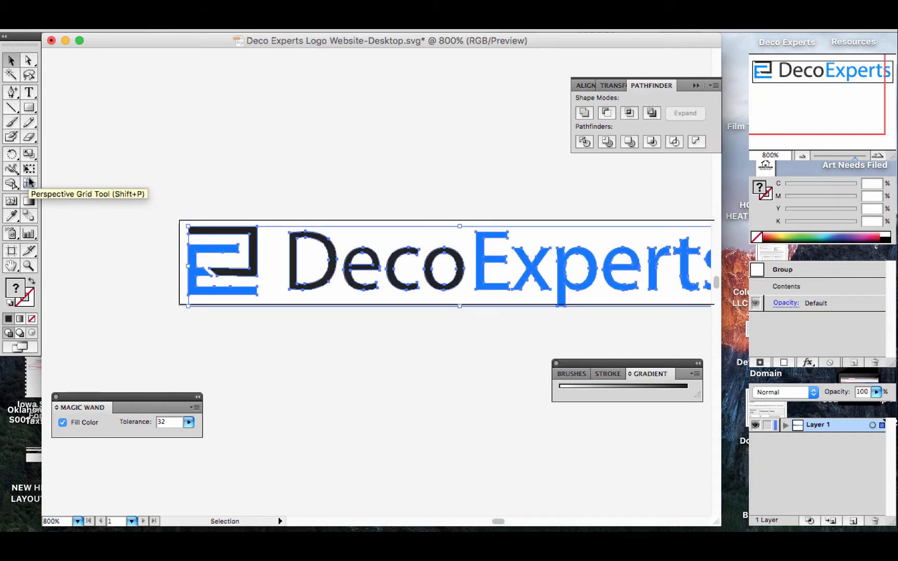
click(427, 156)
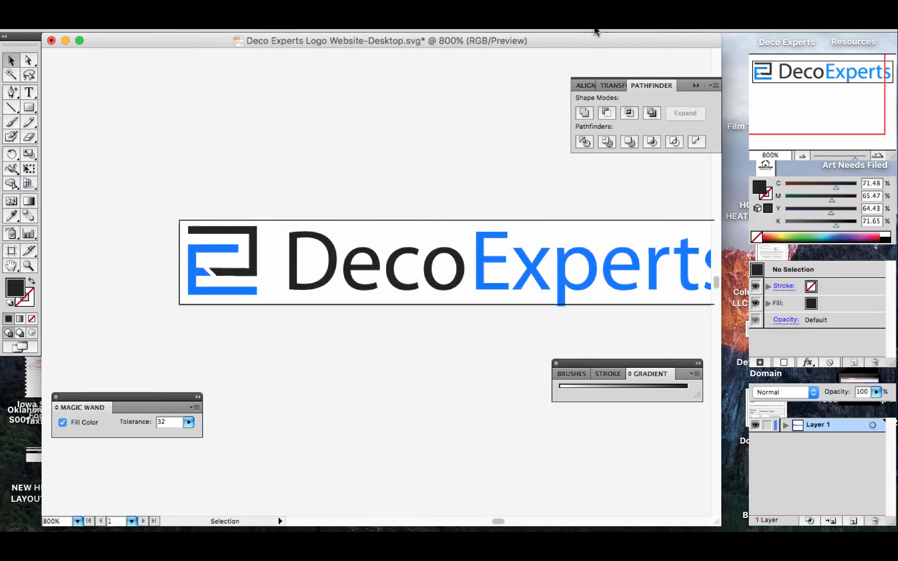
key(super+alt+p)
click(527, 49)
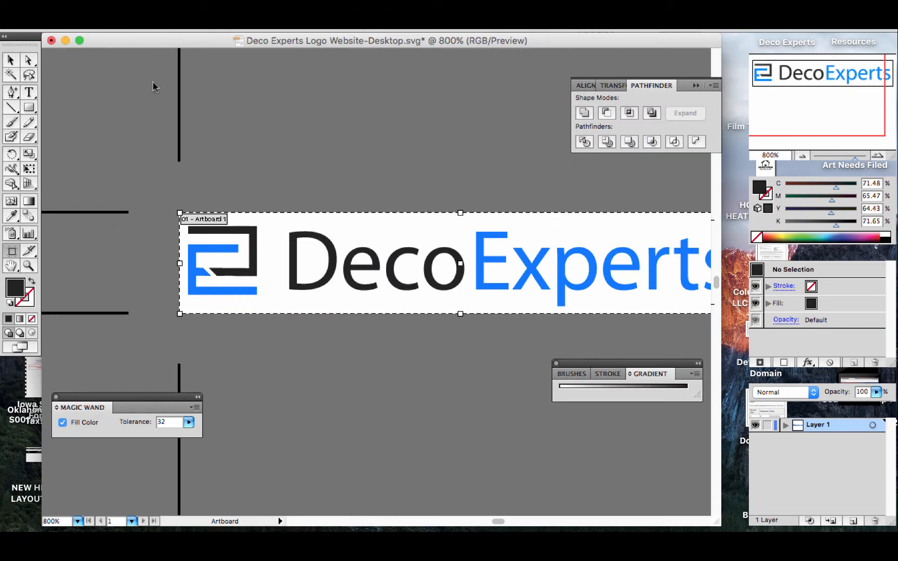
key(a)
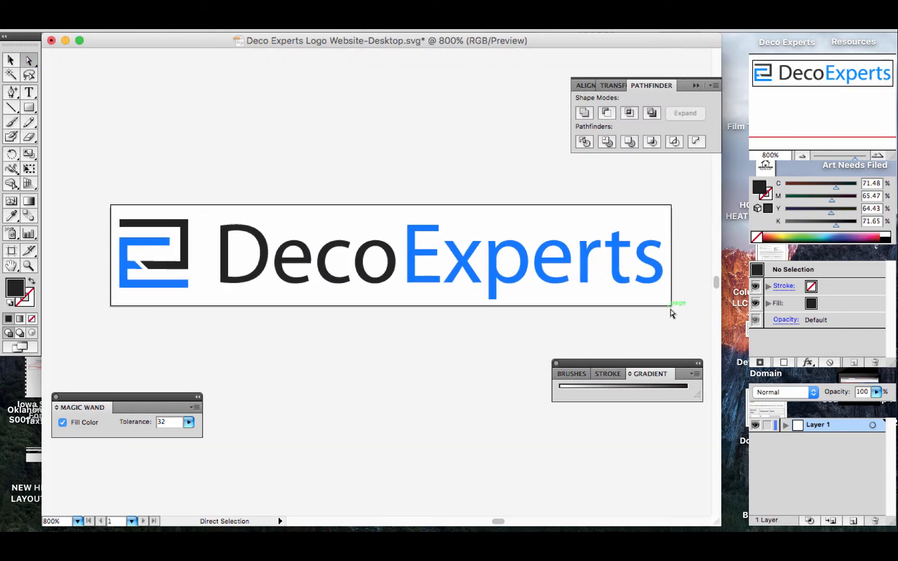
- Select the whole logo and nudge it slightly up to leave space beneath the letter p
drag(673, 311, 1, 152)
key(Up)
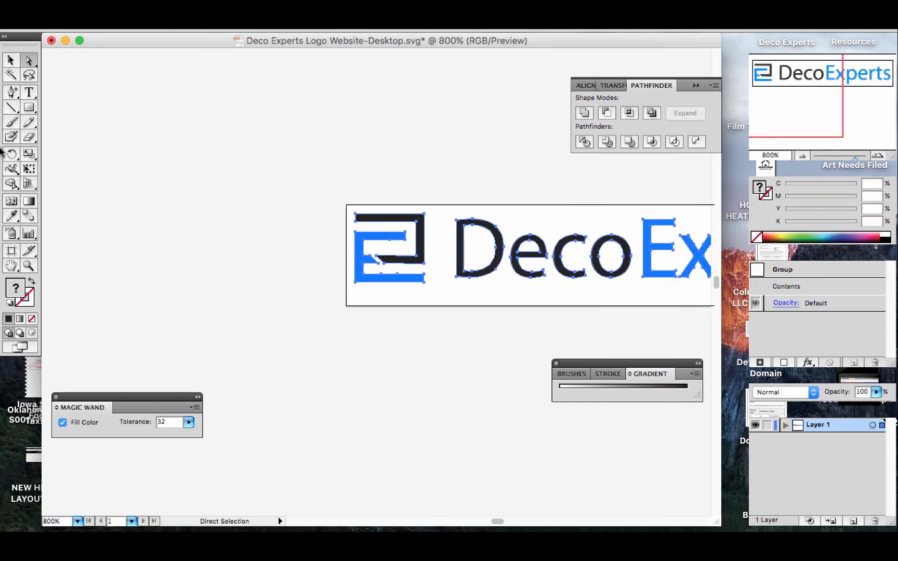
scroll(236, 266, right, 5)
scroll(236, 265, right, 4)
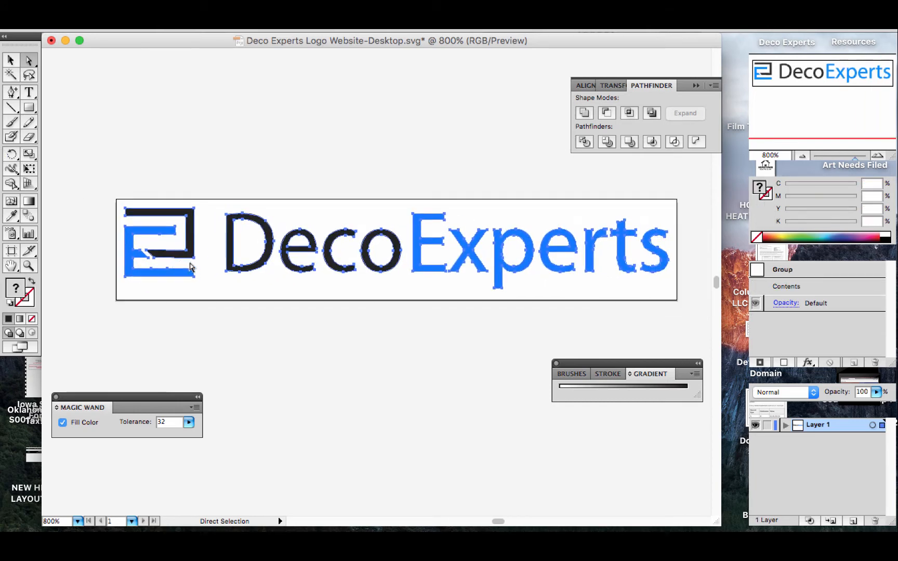
click(133, 100)
- Save the resized artwork in the Logos folder as the SVG file "Deco Experts Logo Website-Mobile" with the SVG 1.1 profile
click(105, 1)
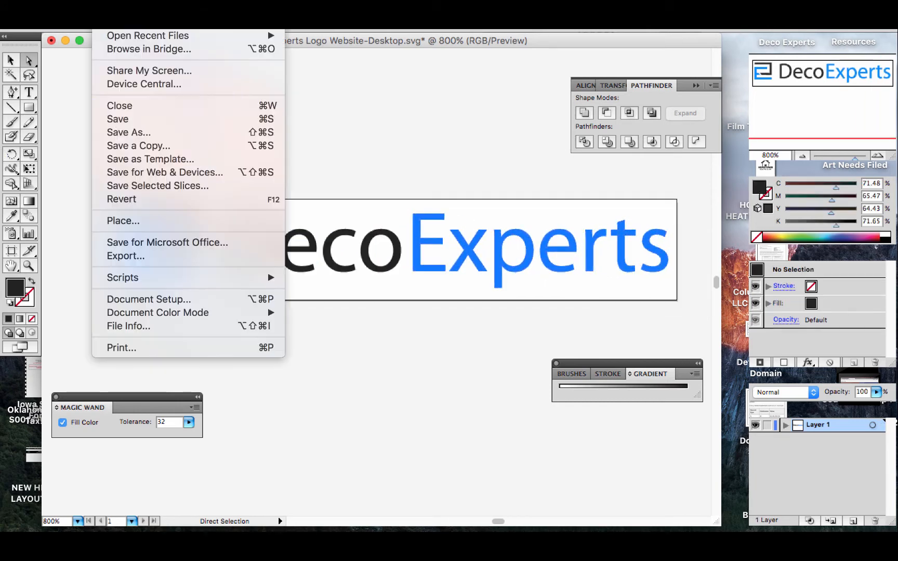
click(125, 134)
key(Right)
key(BackSpace)
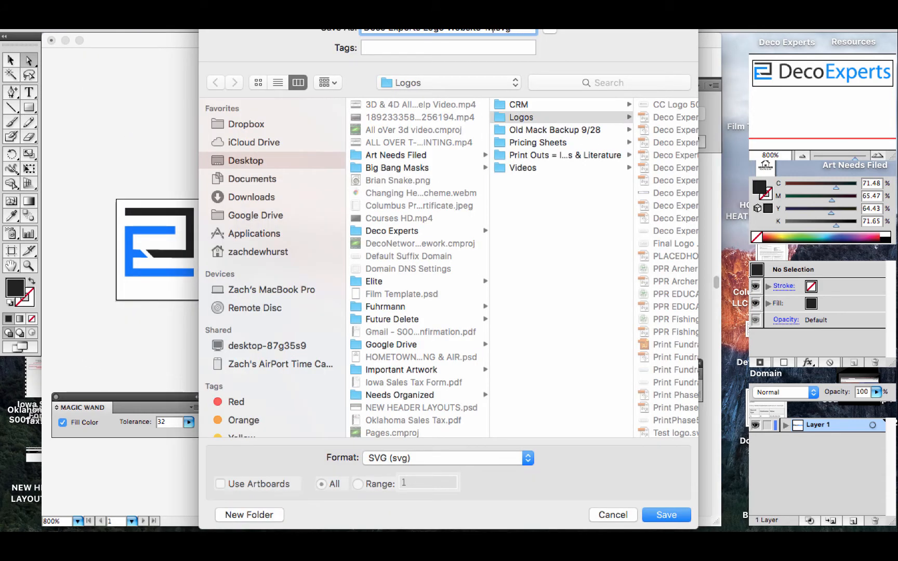
key(Return)
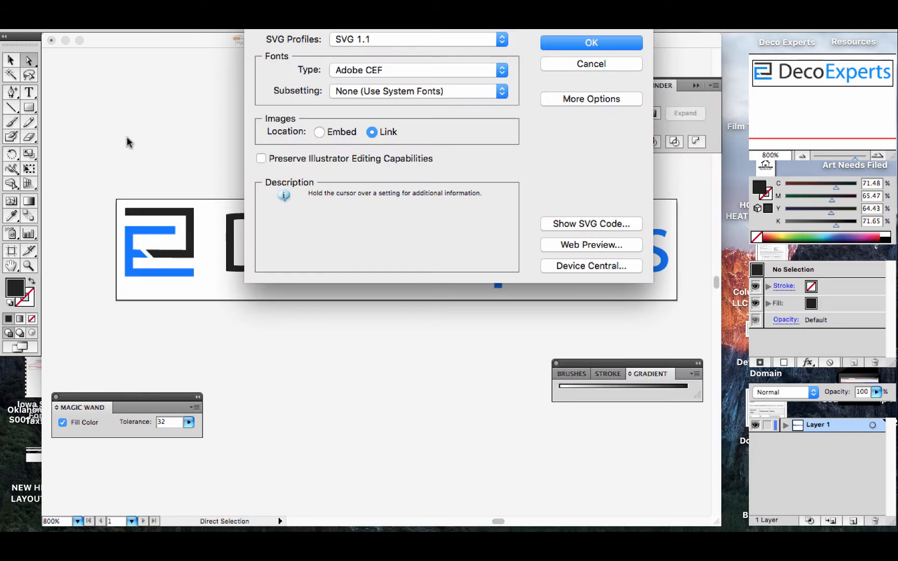
key(Return)
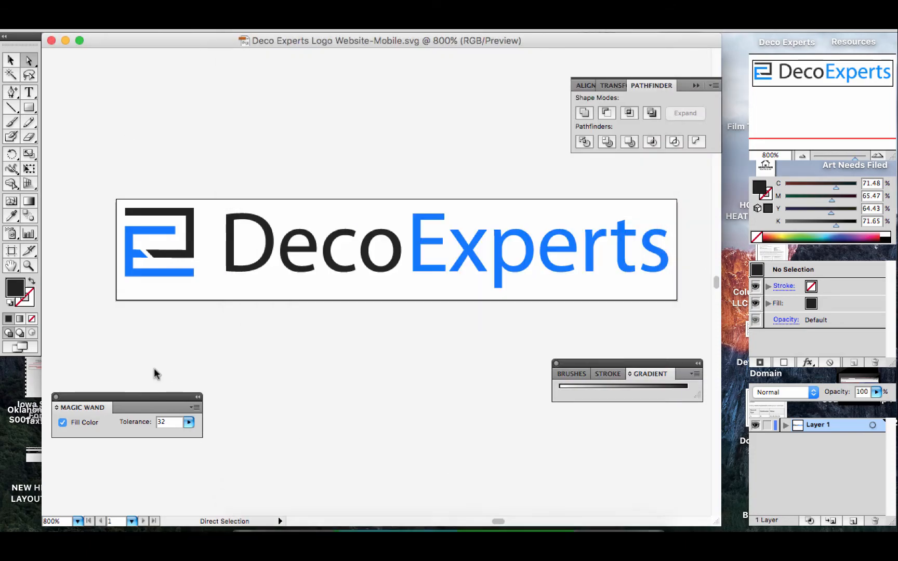
- Switch back to the website builder and start uploading a mobile logo image to the Logos folder of your own images
key(ctrl+Up)
key(ctrl+Left)
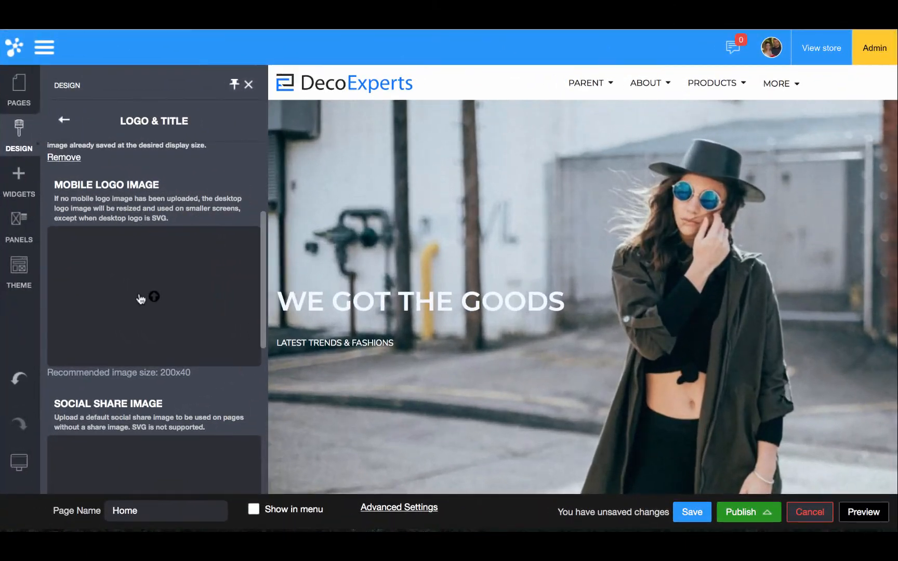
click(222, 269)
click(116, 106)
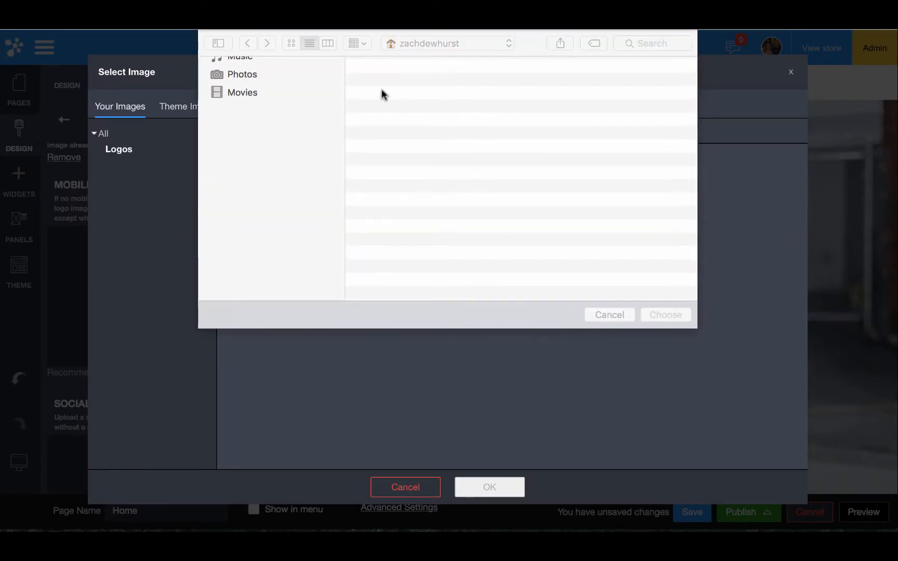
- Search the Mac for "mobile", upload "Deco Experts Logo Website-Mobile.svg" and apply it as the mobile logo image
click(654, 46)
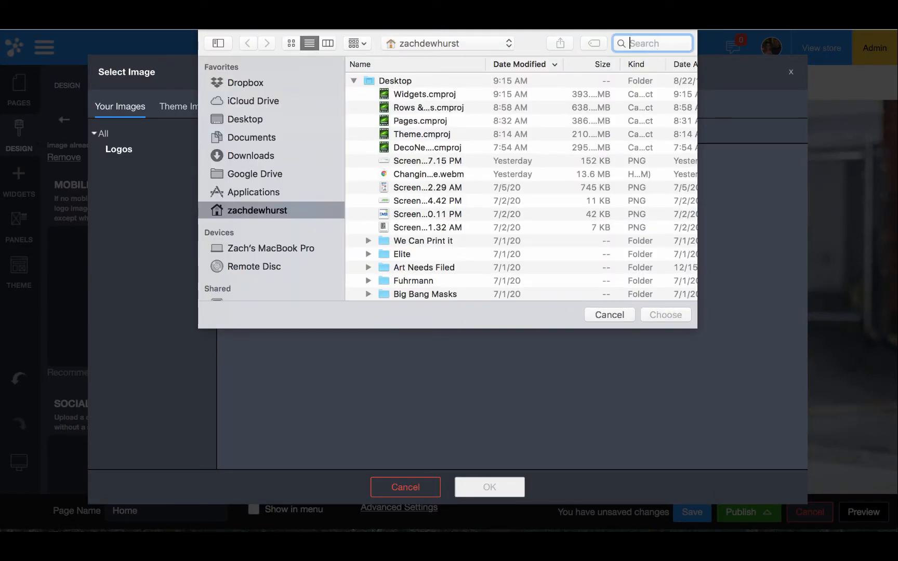
text(mobile)
key(Return)
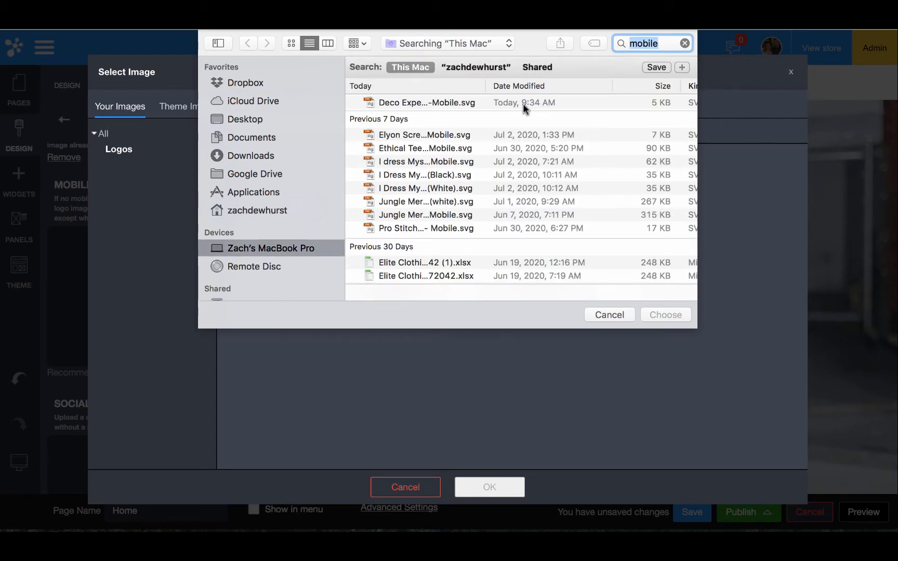
double_click(490, 99)
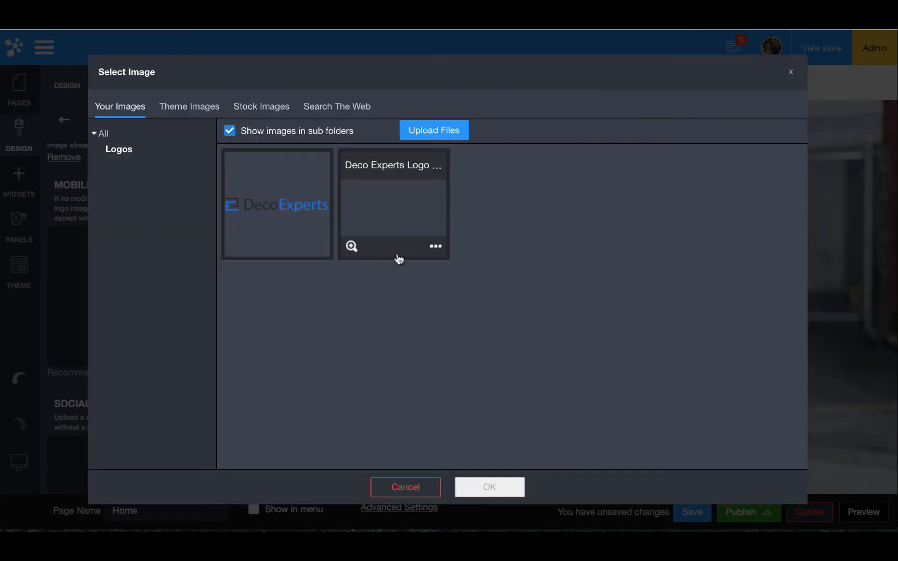
click(390, 218)
click(500, 493)
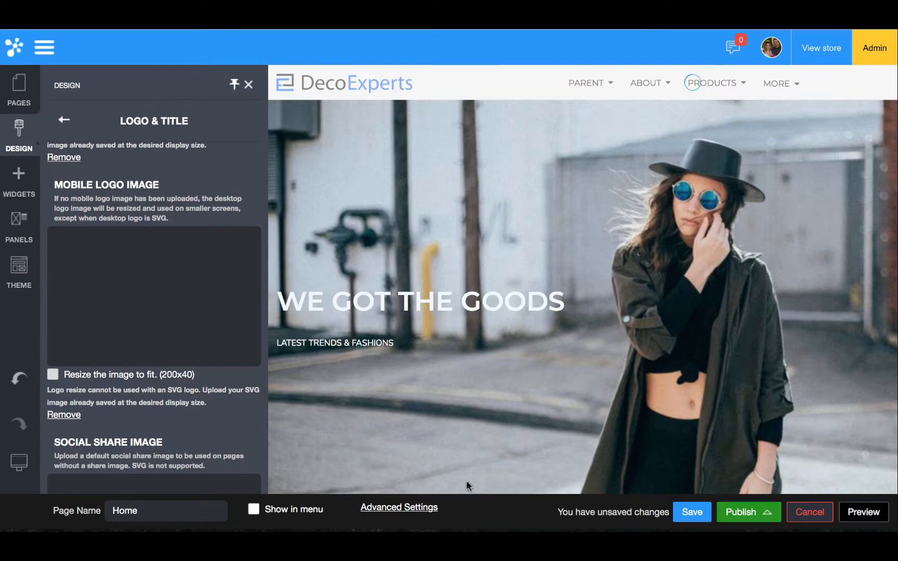
- Set the social share image to the uploaded mobile version of the Deco Experts logo from your own images
scroll(172, 353, down, 5)
click(158, 291)
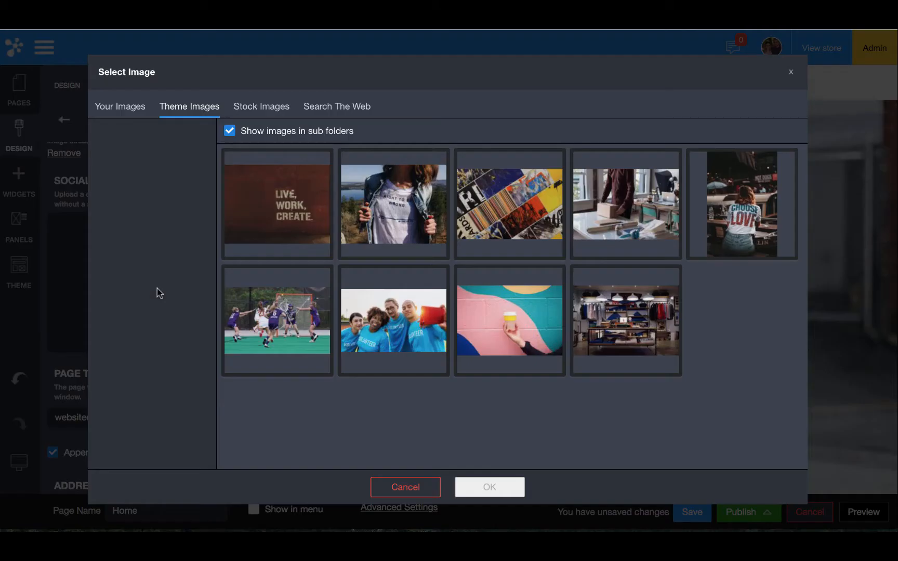
click(120, 106)
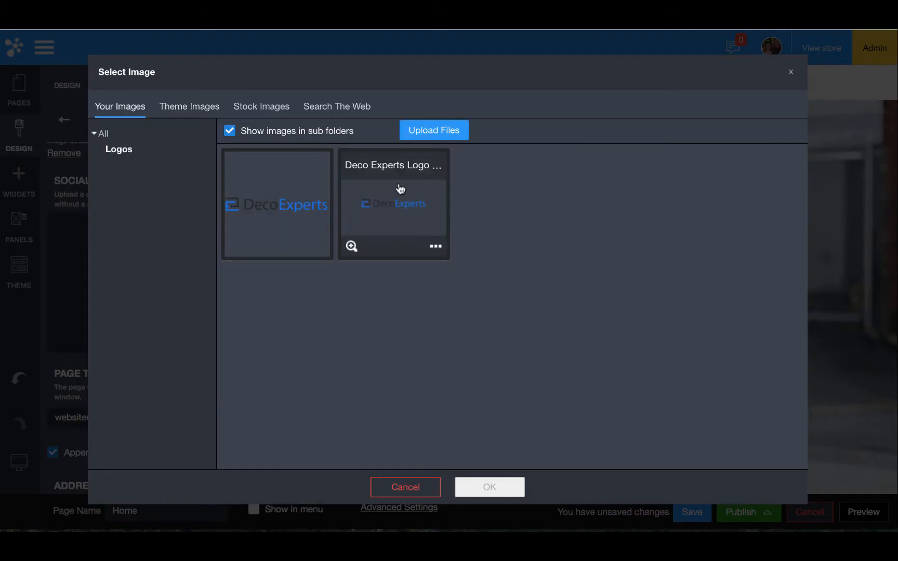
click(400, 189)
click(501, 486)
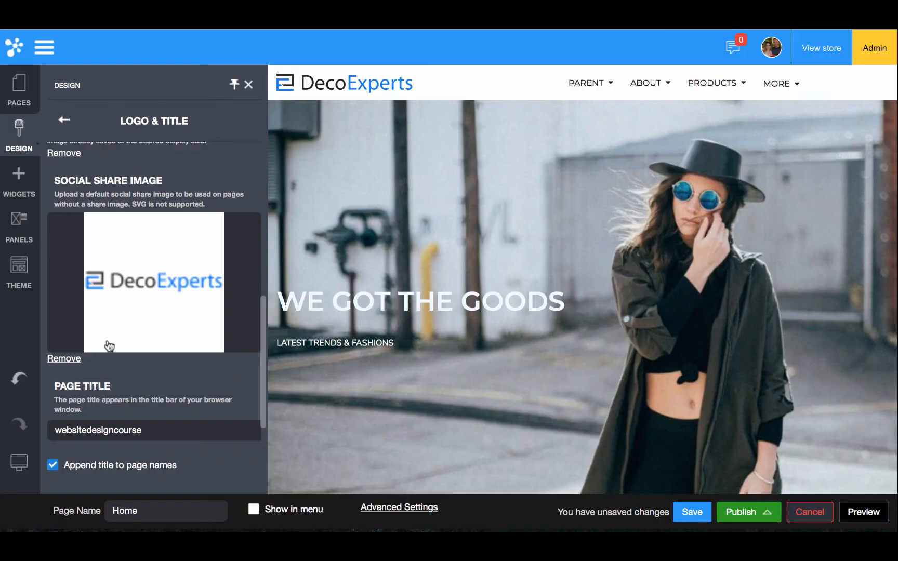
- Examine the social share image, page title and address bar icon settings
scroll(109, 347, down, 1)
scroll(109, 347, up, 3)
scroll(109, 347, down, 4)
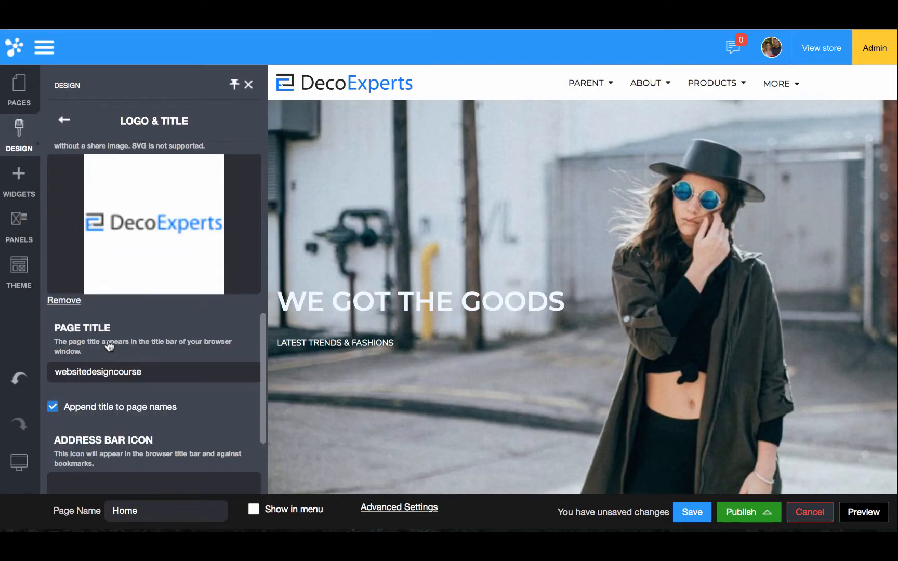
scroll(110, 346, up, 1)
scroll(70, 162, up, 1)
scroll(66, 156, down, 4)
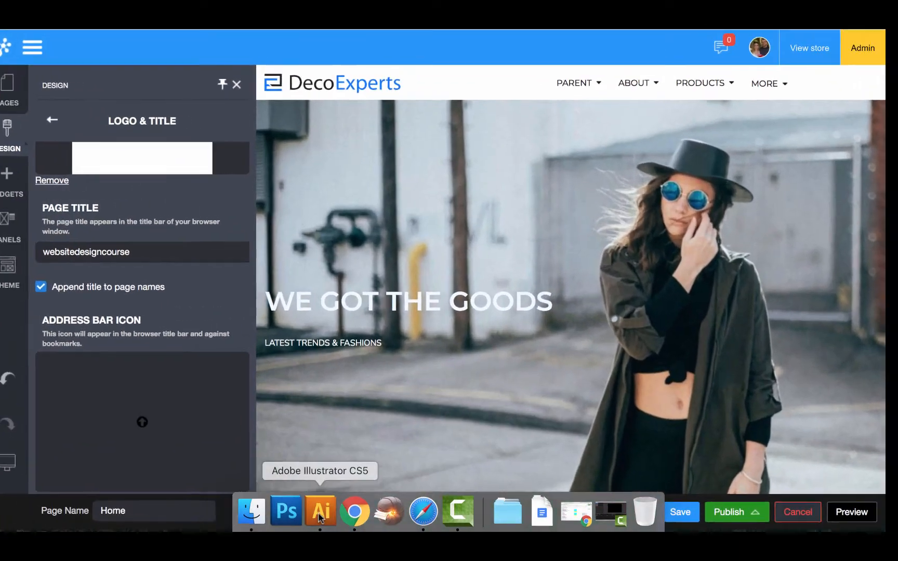
- Switch to Illustrator and copy only the logo symbol from the mobile Deco Experts logo, leaving out the lettering
click(319, 511)
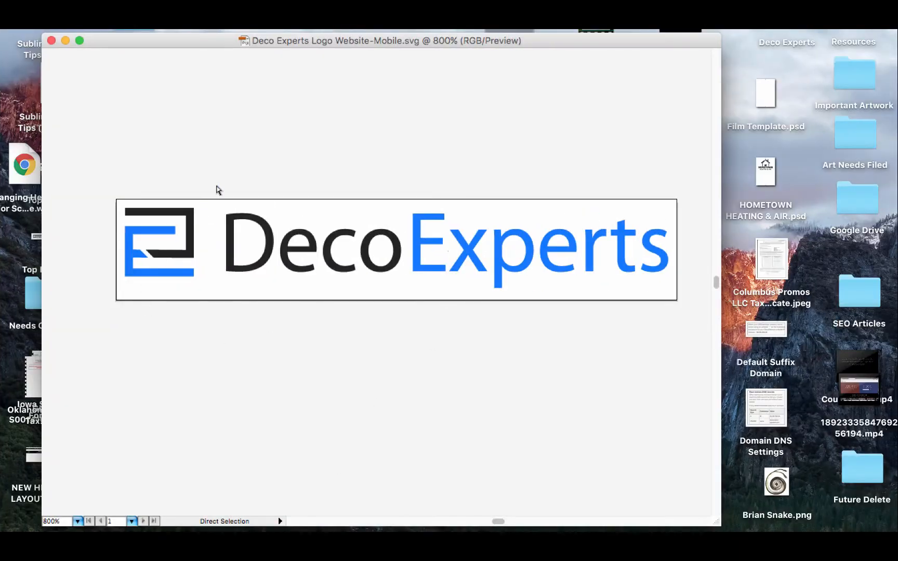
drag(110, 186, 204, 313)
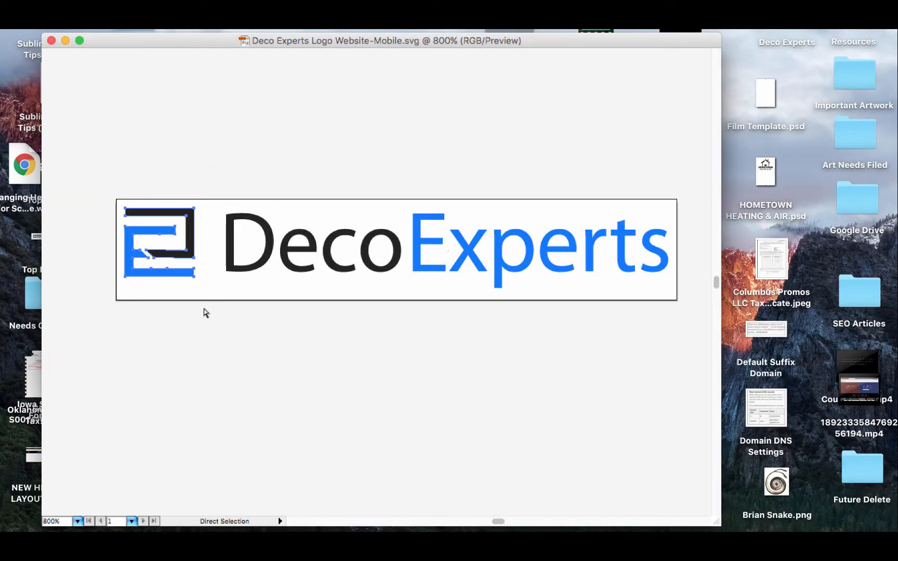
click(212, 137)
- Create a new document 50 pt wide and 50 pt high
click(103, 30)
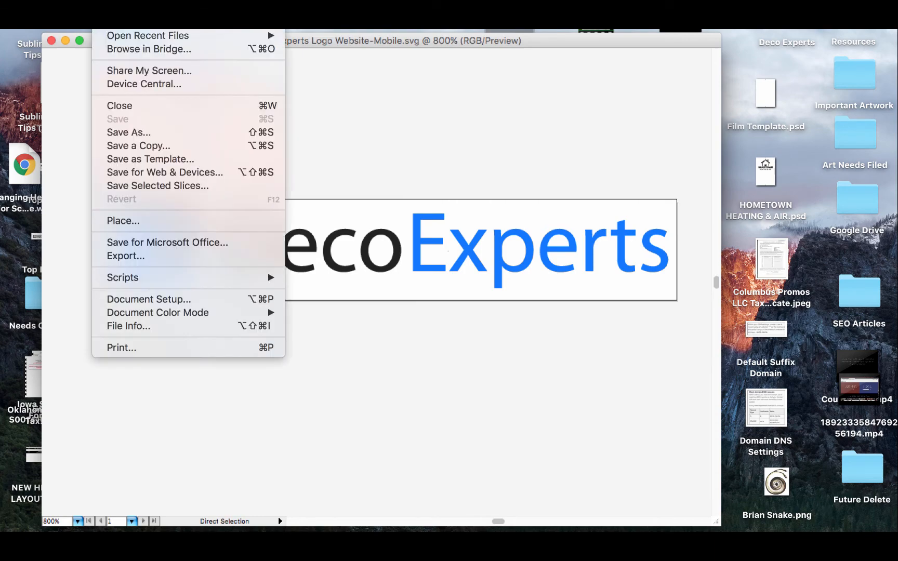
key(super+n)
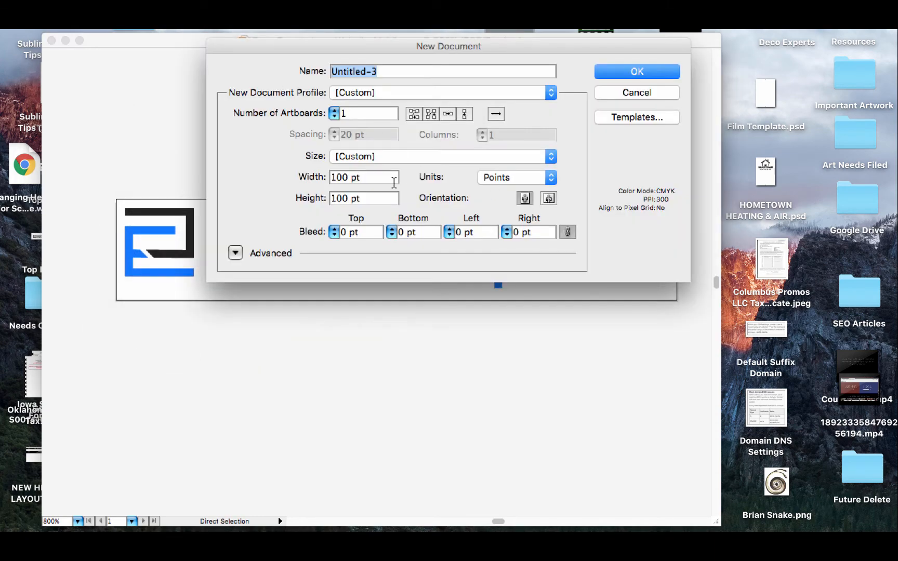
triple_click(378, 182)
text(50)
key(Tab)
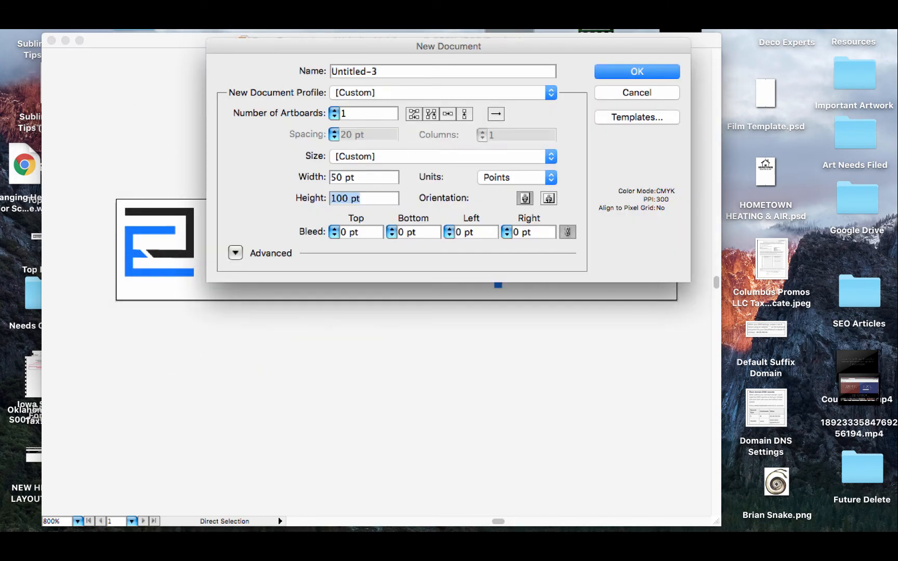
text(50)
key(Return)
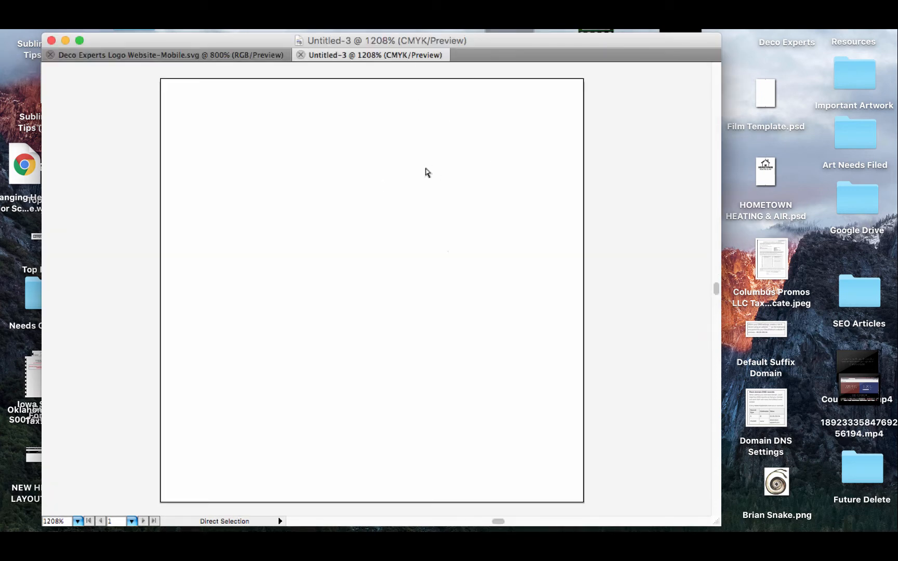
key(super+v)
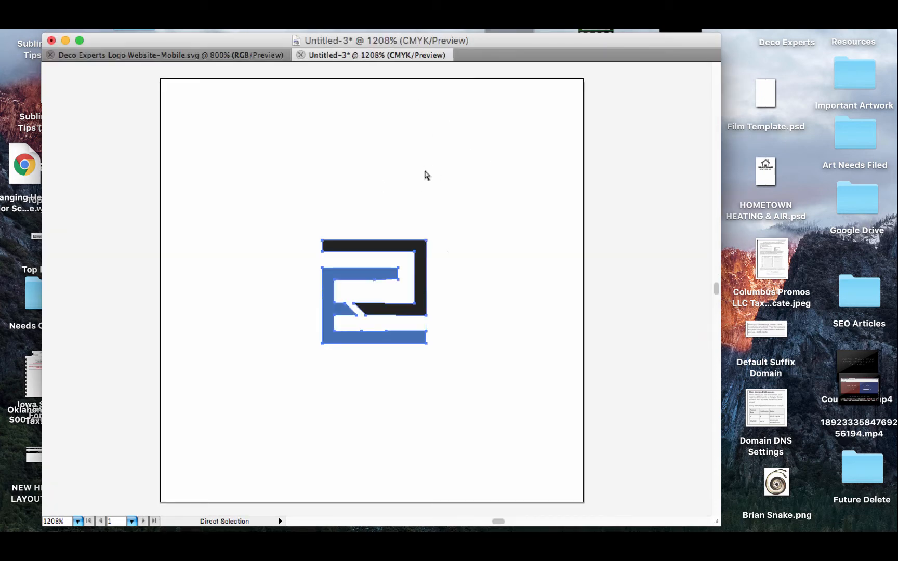
click(212, 145)
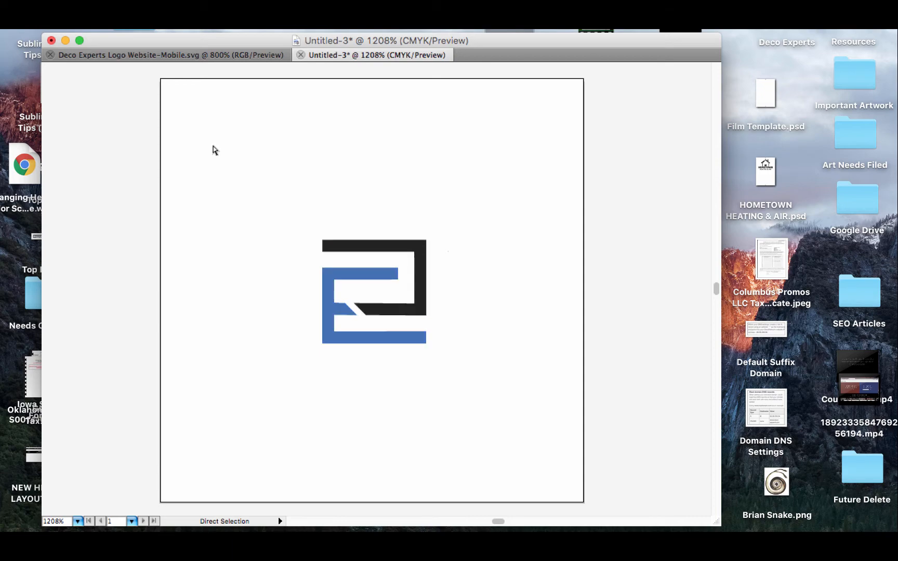
key(ctrl+Up)
click(212, 145)
click(102, 29)
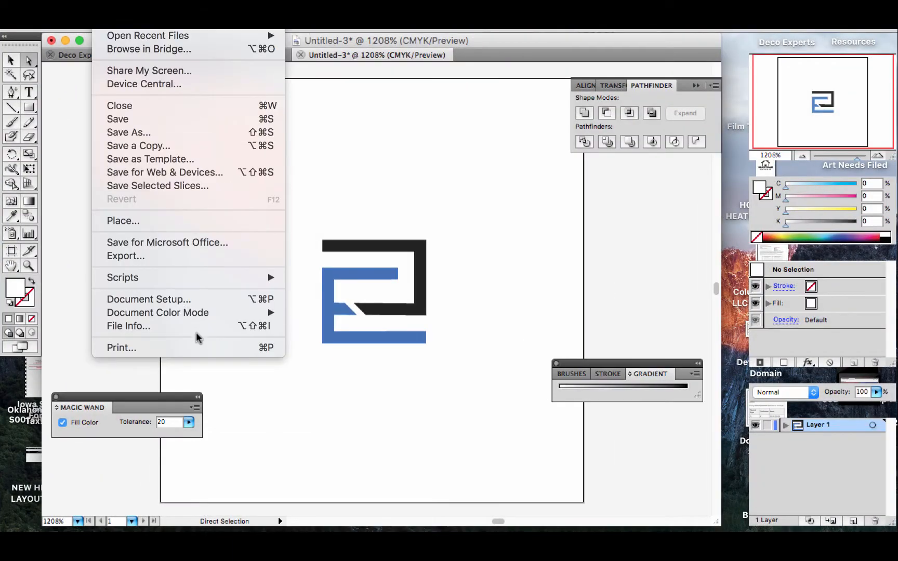
mouse_move(228, 312)
click(311, 325)
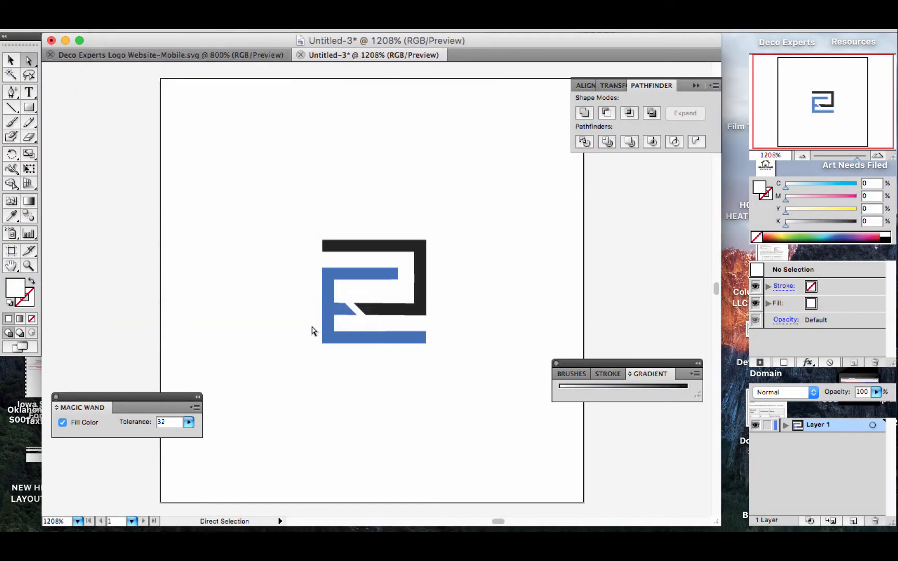
key(super+z)
key(super+z)
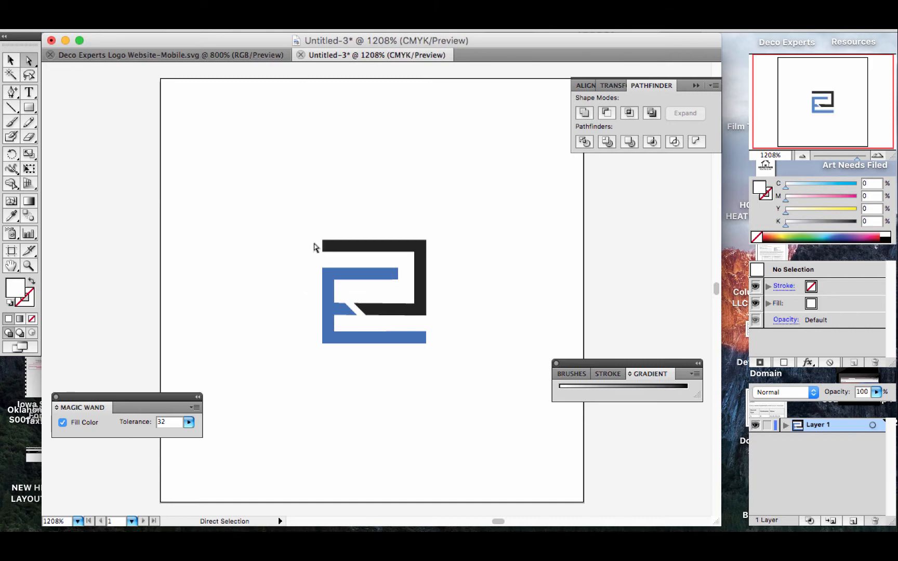
- Set the empty document's color mode to RGB and paste the copied logo symbol into it
click(103, 1)
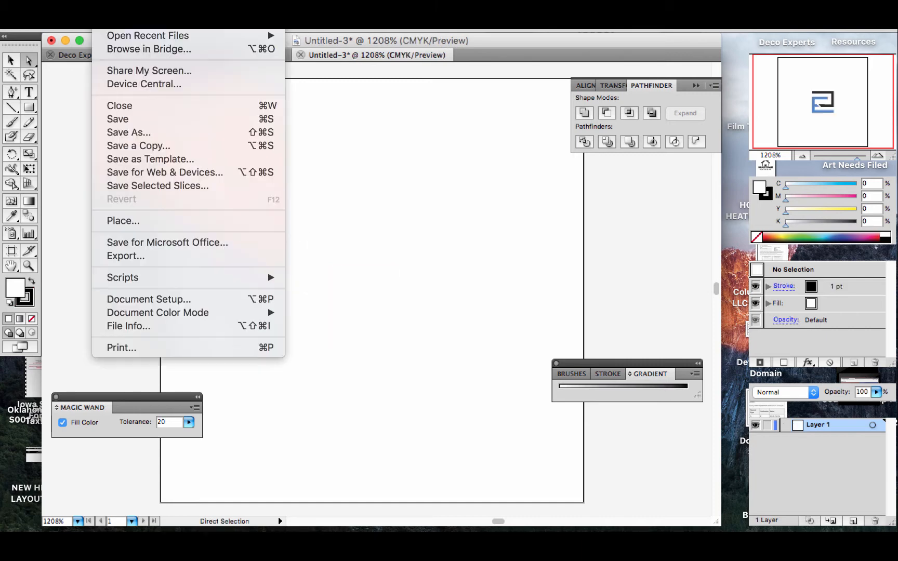
mouse_move(131, 310)
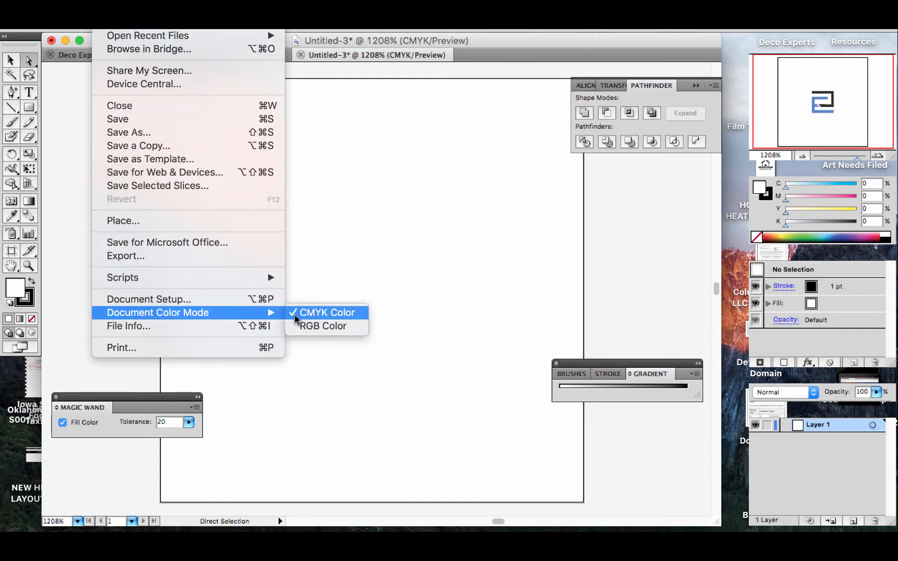
click(317, 326)
key(super+v)
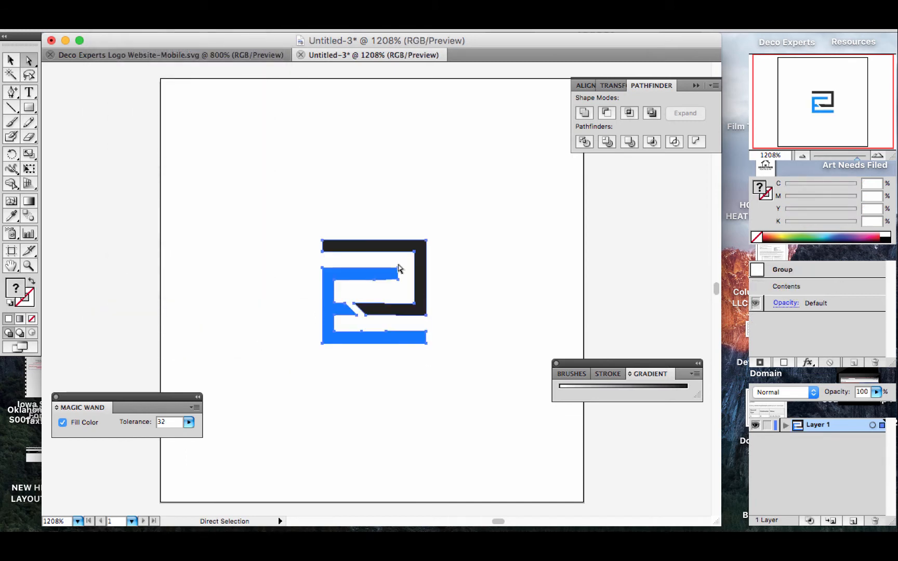
- Scale the logo symbol up until it nearly fills the square artboard and position it centrally with a narrow margin
drag(385, 251, 237, 94)
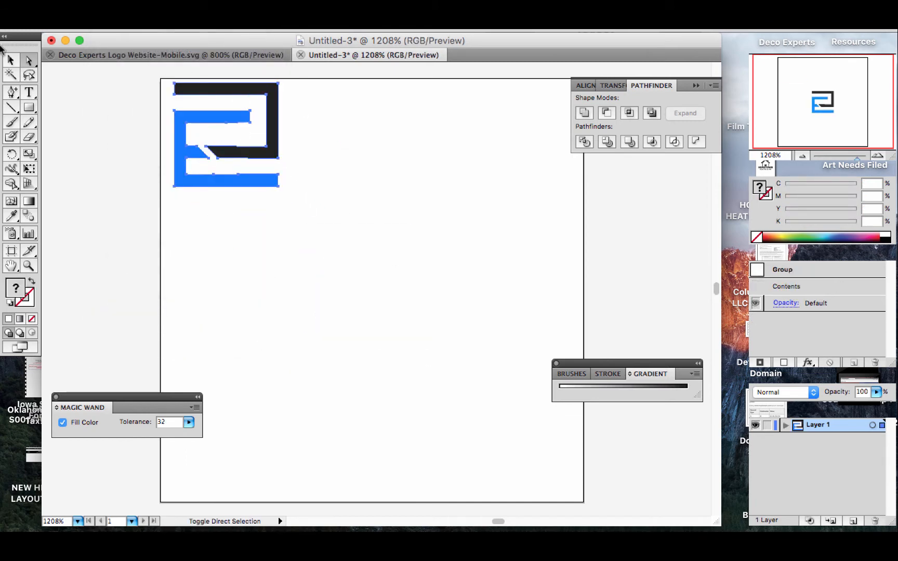
key(v)
drag(277, 185, 611, 273)
scroll(611, 272, up, 5)
scroll(610, 276, up, 5)
scroll(611, 277, right, 3)
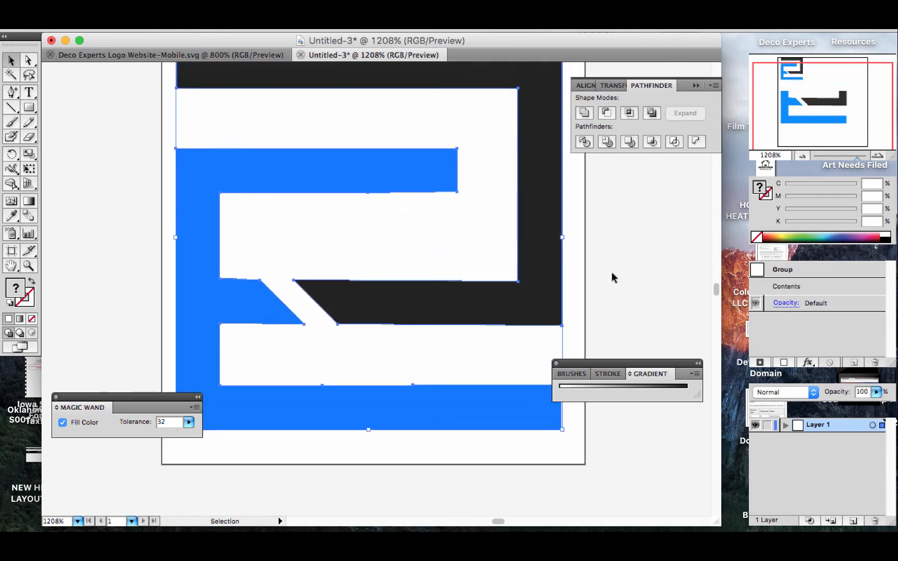
key(Right)
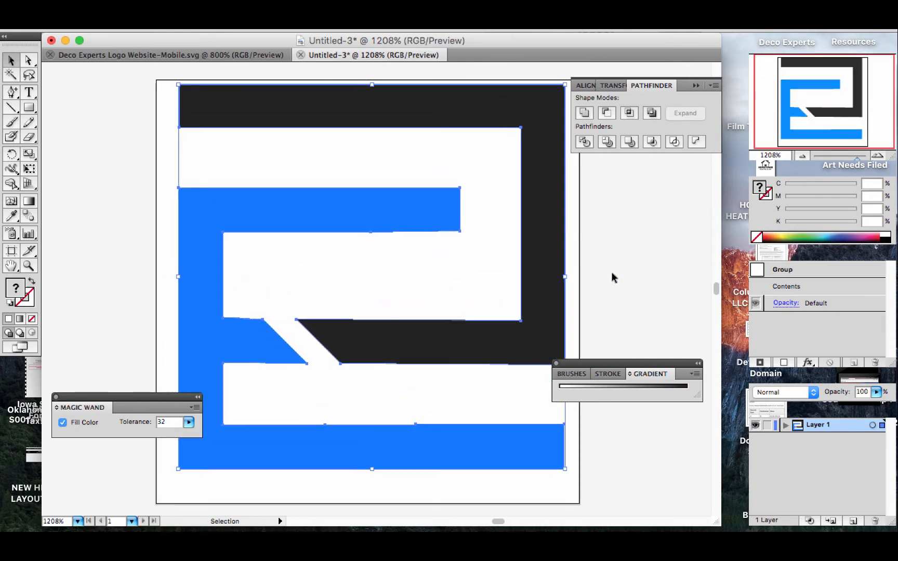
drag(416, 116, 409, 127)
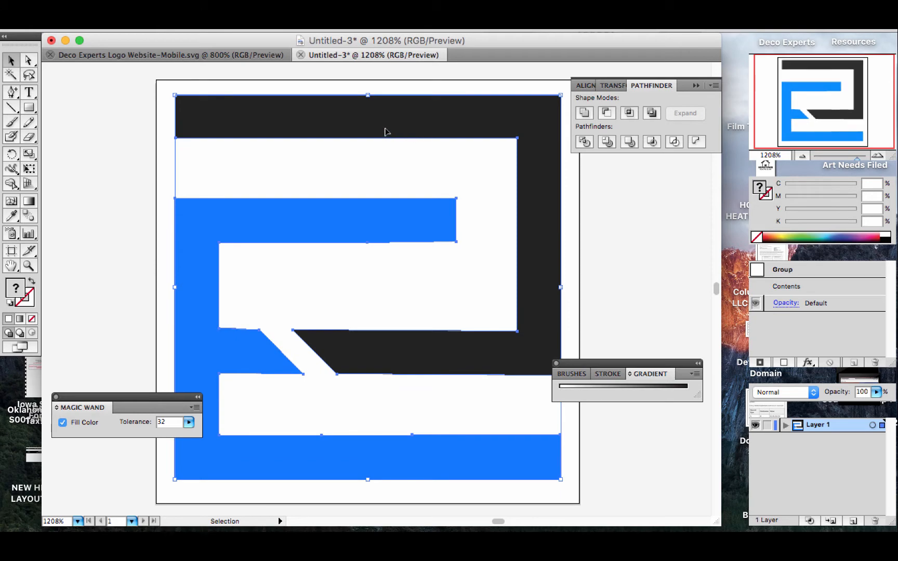
drag(277, 114, 277, 119)
- Save the document as an SVG icon file in the Logos folder, keeping the SVG 1.1 profile and linked images
click(131, 1)
mouse_move(106, 1)
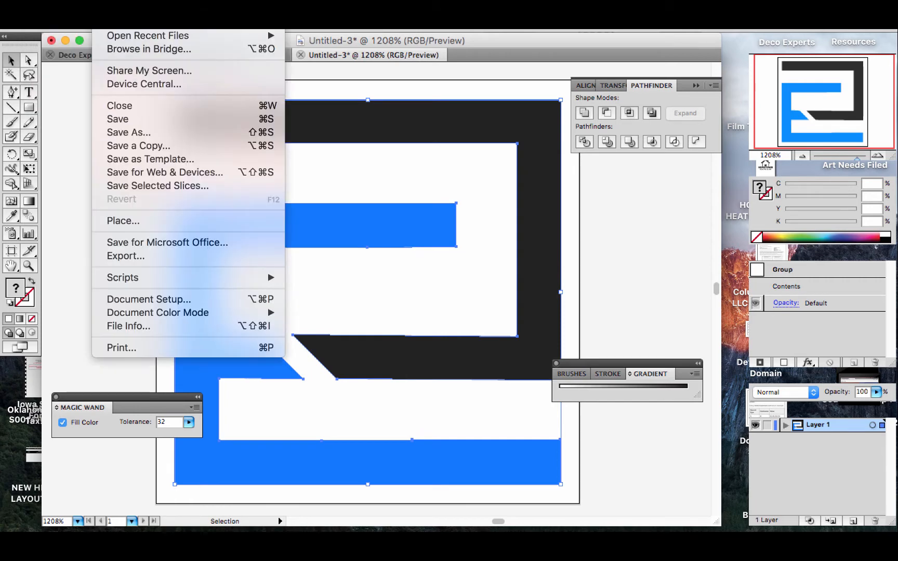
click(133, 133)
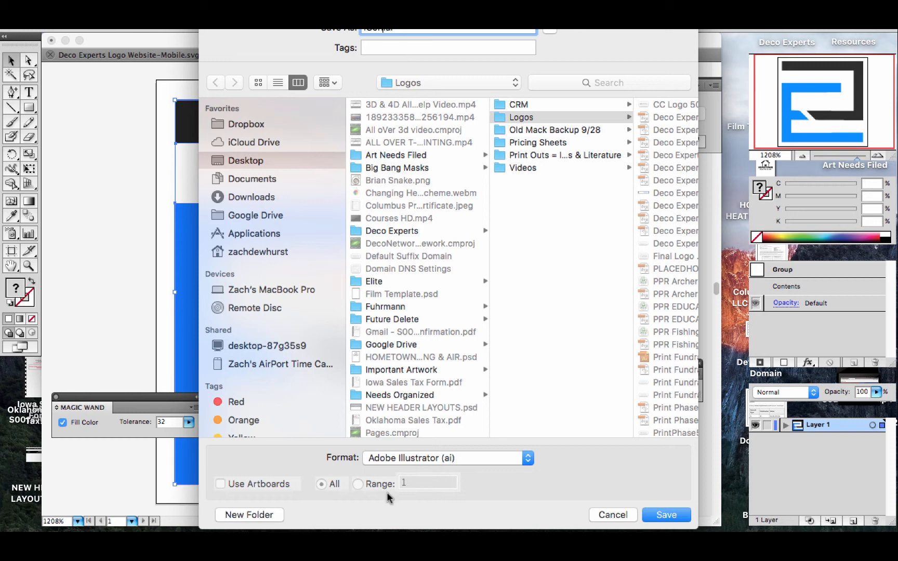
click(449, 461)
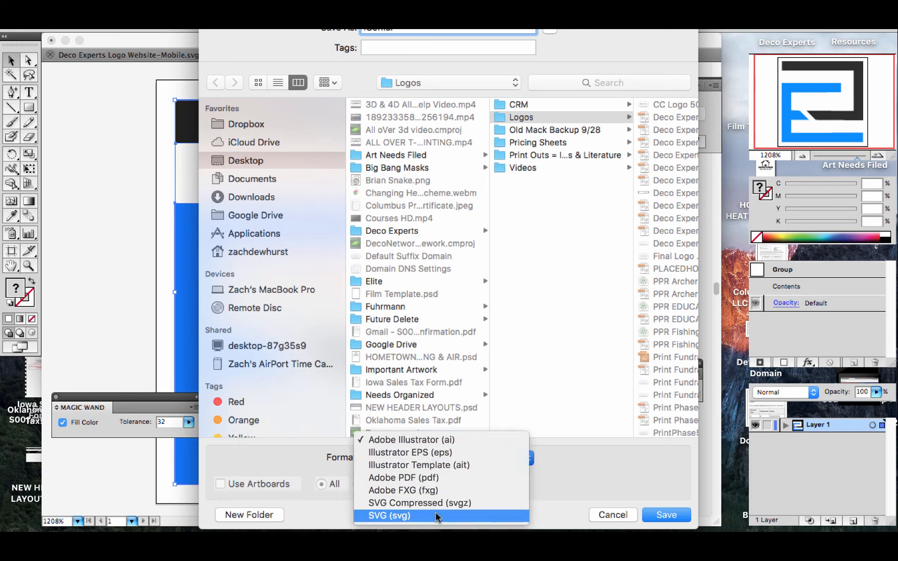
click(437, 516)
click(665, 514)
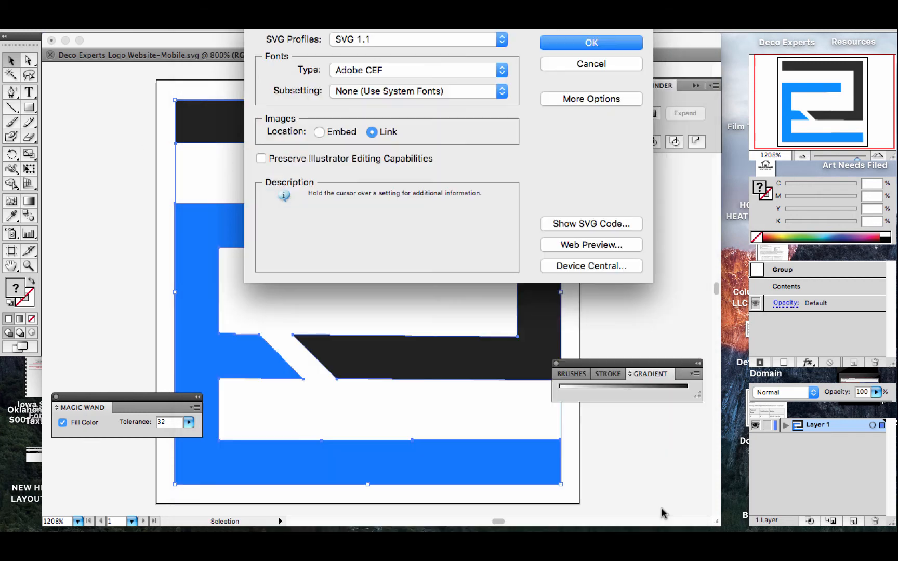
click(591, 41)
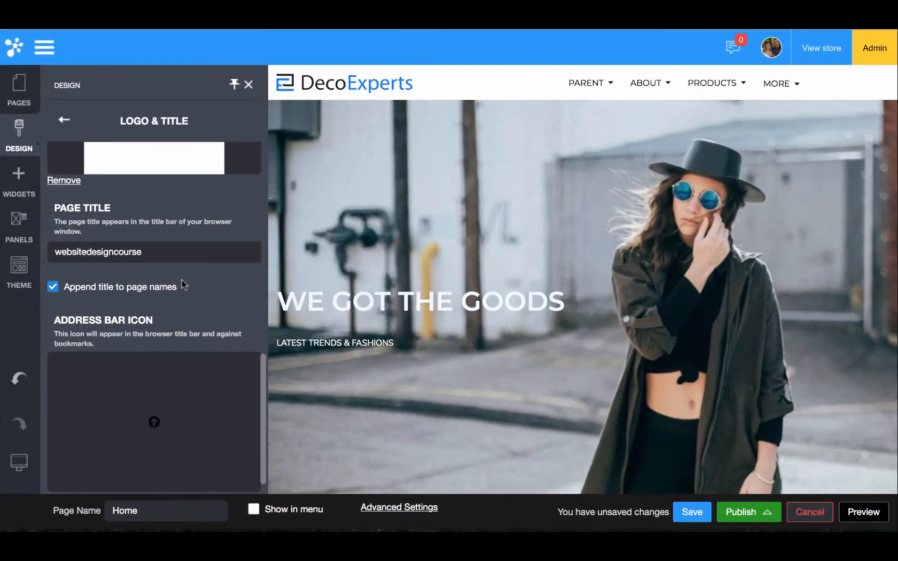
- Search the Mac for "icon", upload the symbol SVG to your own images and apply it as the address bar icon
click(155, 423)
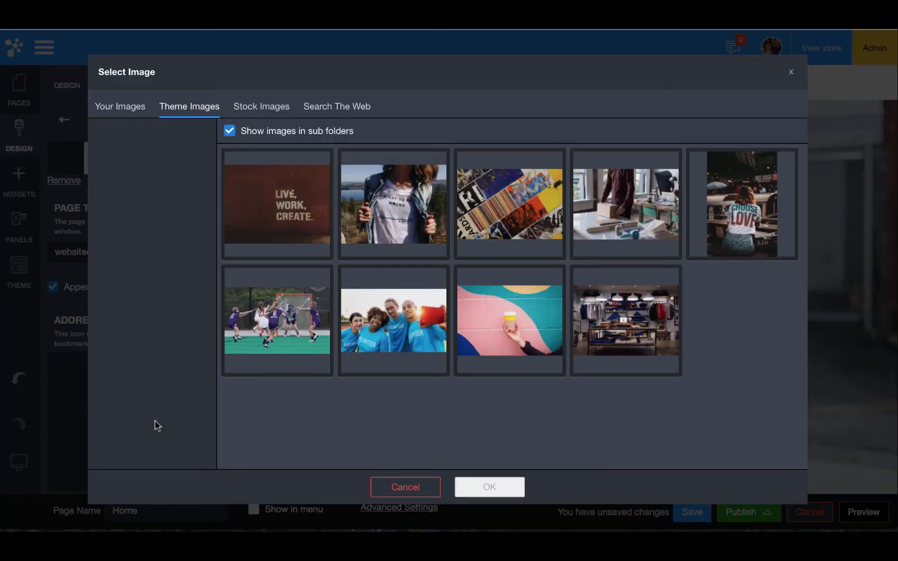
click(119, 107)
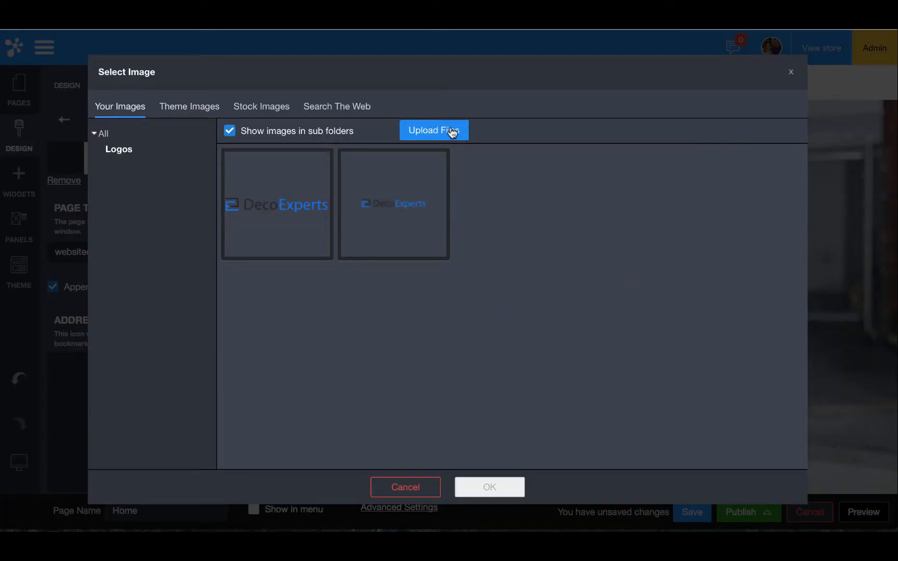
click(451, 130)
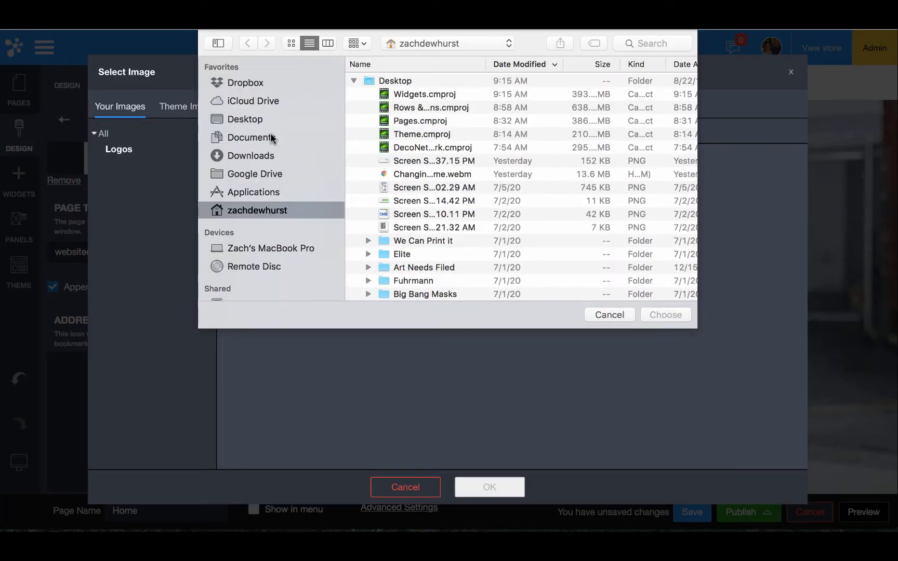
click(656, 43)
text(icon)
key(Return)
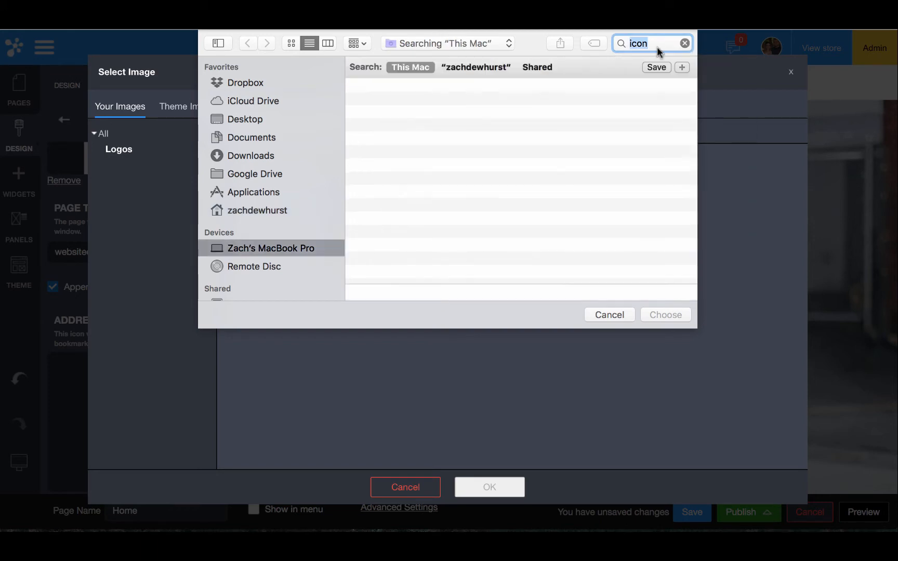
double_click(411, 100)
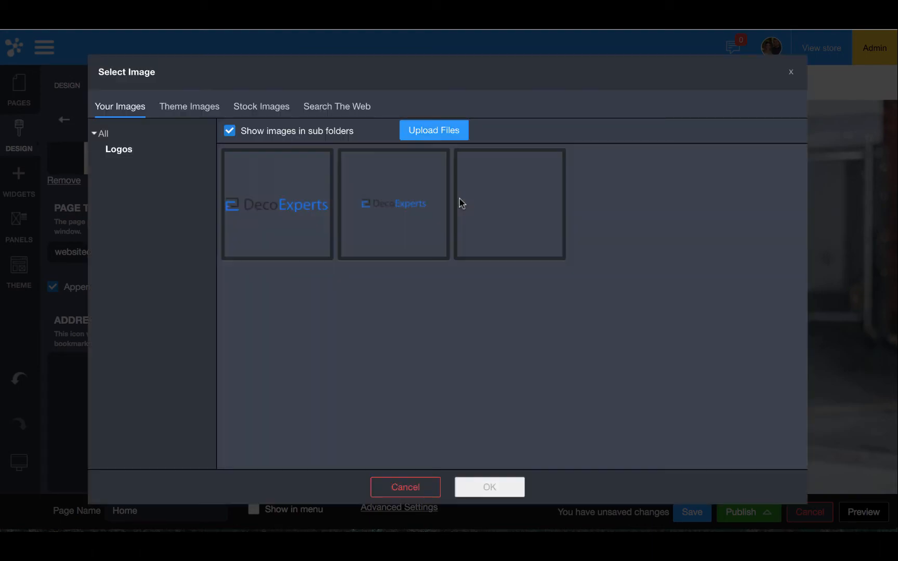
click(533, 211)
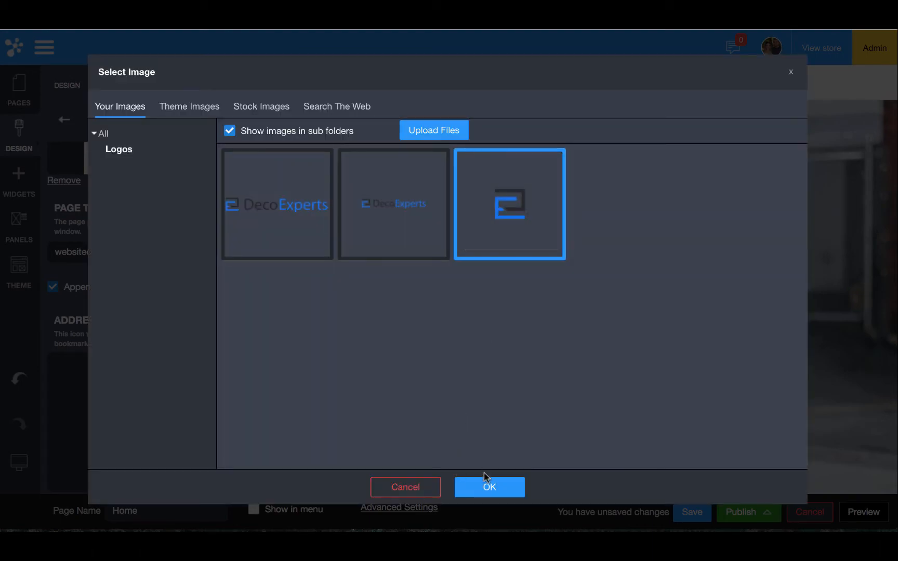
click(485, 478)
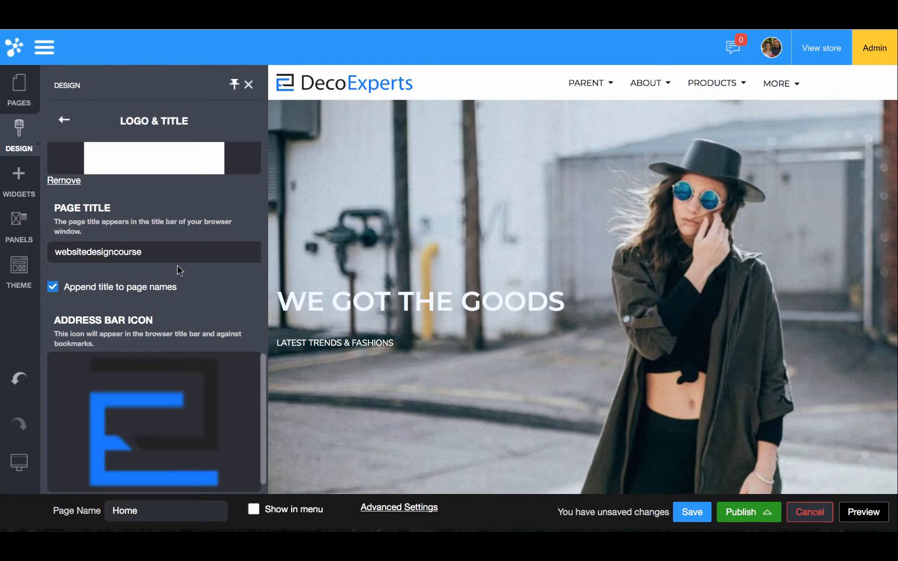
- Check the logo in the mobile device preview and switch back to the wide monitor view
scroll(177, 266, down, 5)
scroll(176, 280, up, 1)
mouse_move(19, 461)
click(54, 463)
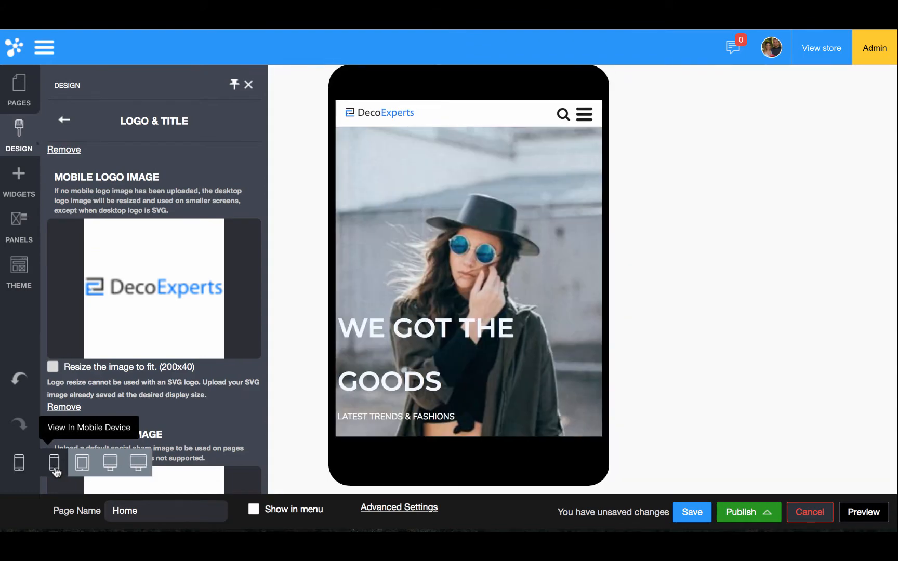
click(138, 463)
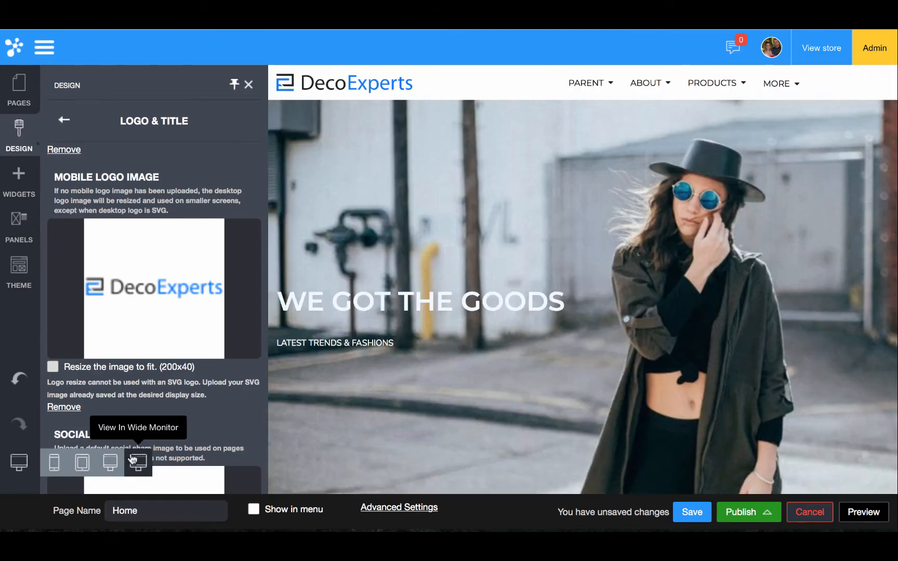
- Save the page with the new logo settings and return to the list of design options
click(692, 514)
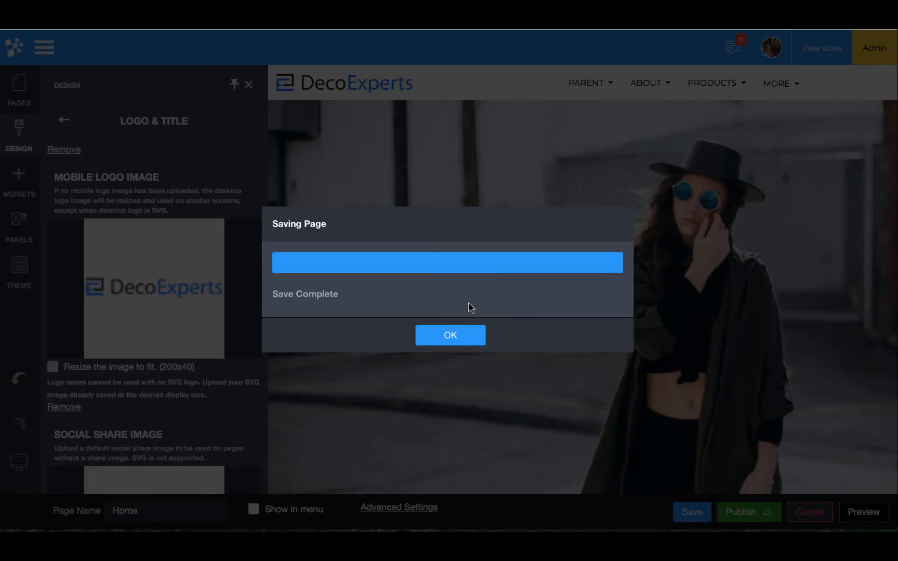
click(449, 336)
scroll(88, 160, up, 5)
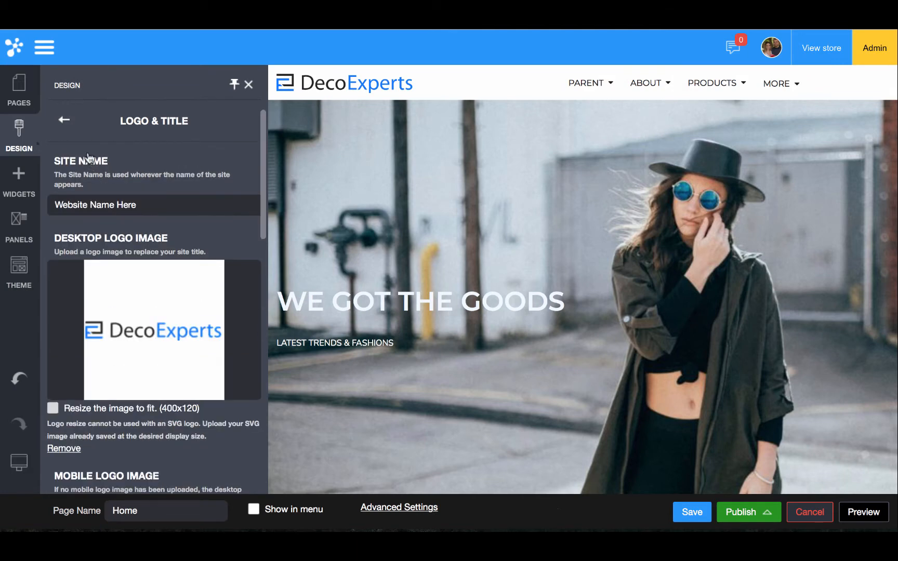
click(65, 121)
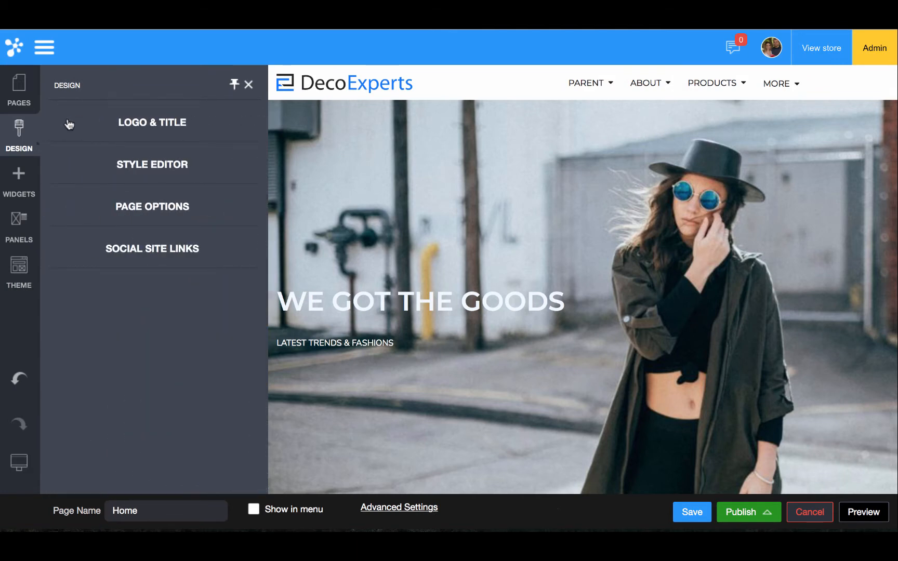
- Open the style editor and look through its header, dropdown menu, body, footer and button styles
click(145, 172)
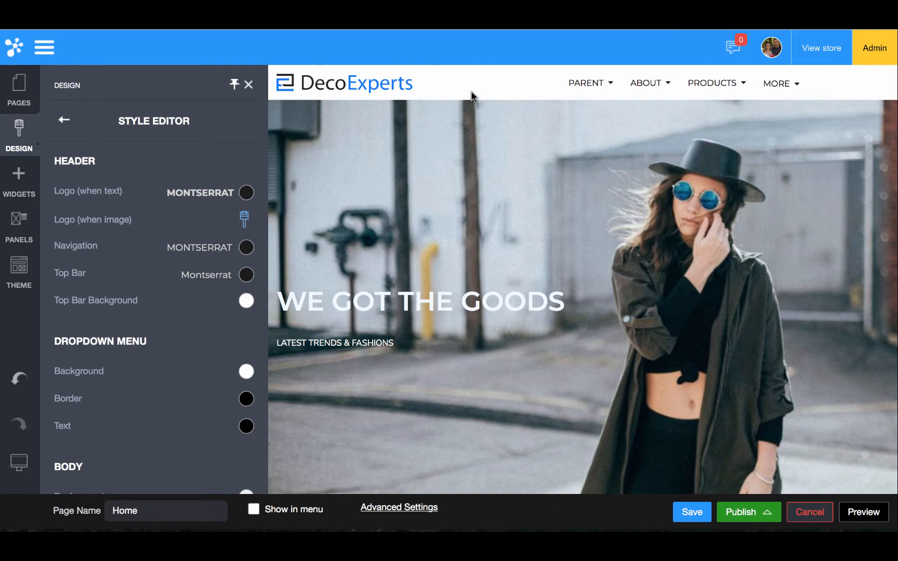
scroll(120, 312, down, 10)
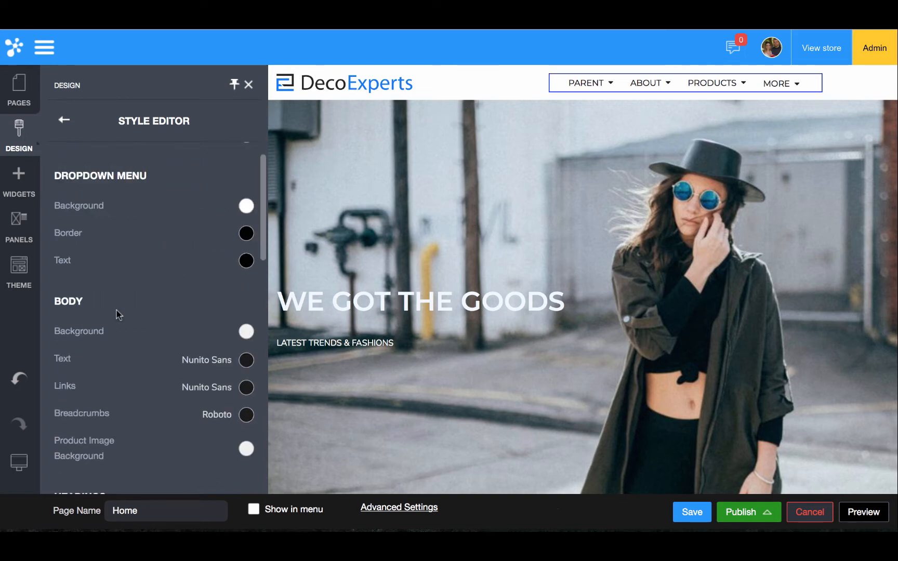
scroll(118, 267, down, 5)
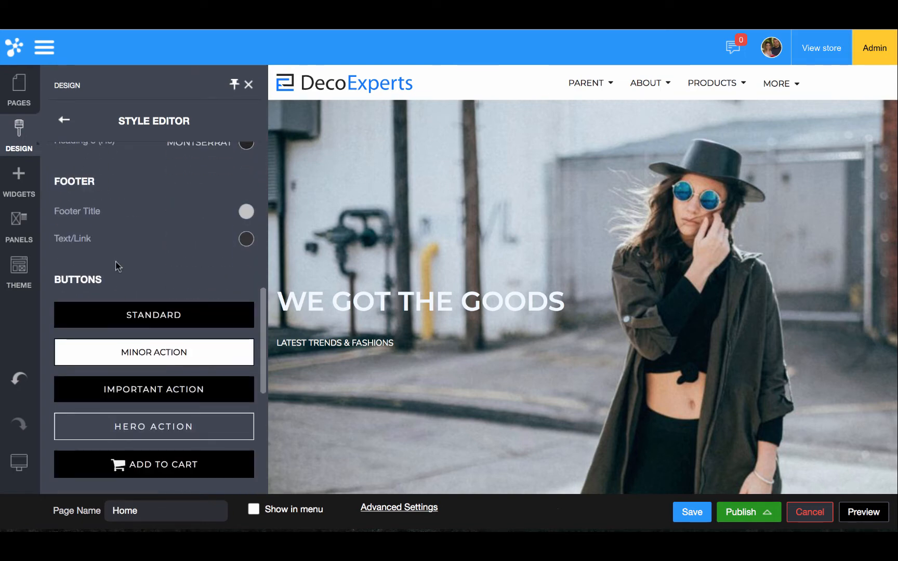
scroll(122, 240, up, 15)
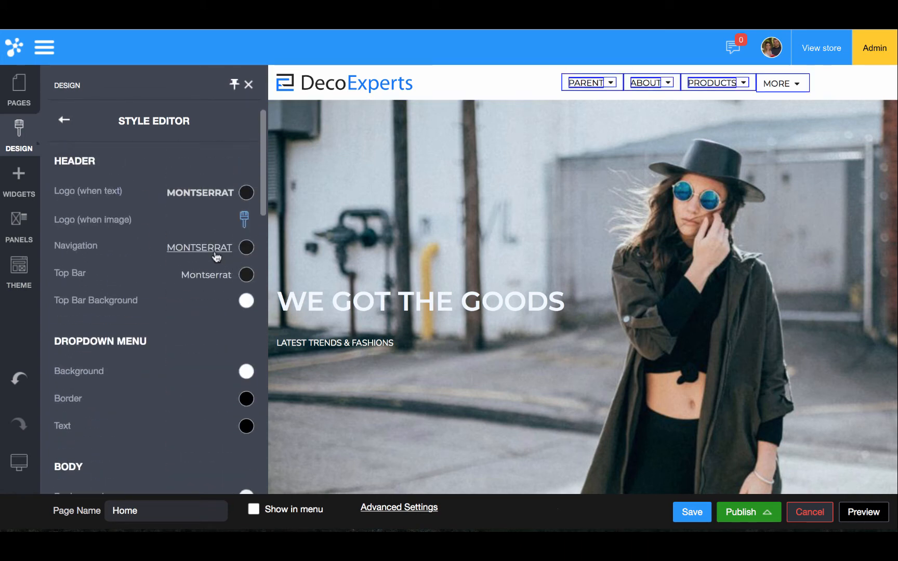
- Set the top bar background to the custom colour RGB 200, 0, 0
click(245, 301)
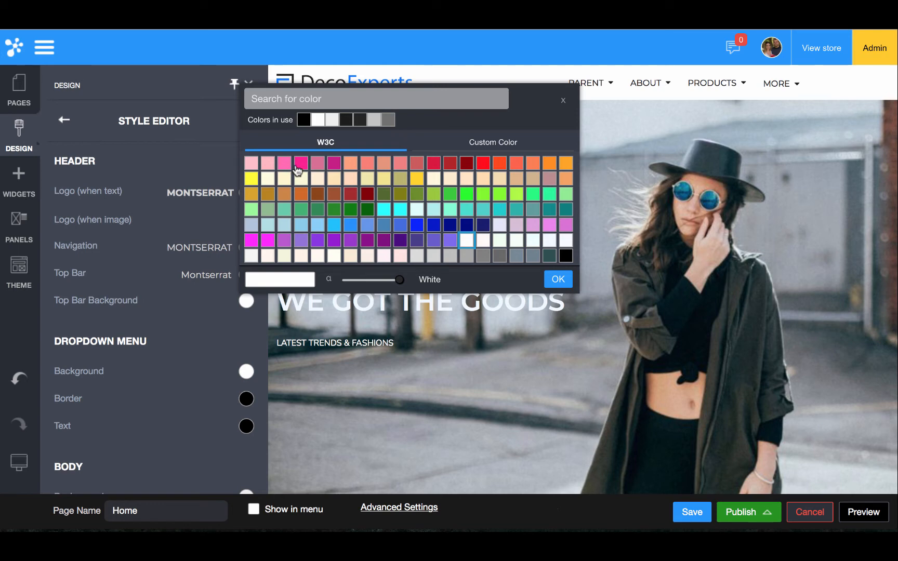
click(483, 149)
double_click(470, 177)
text(200)
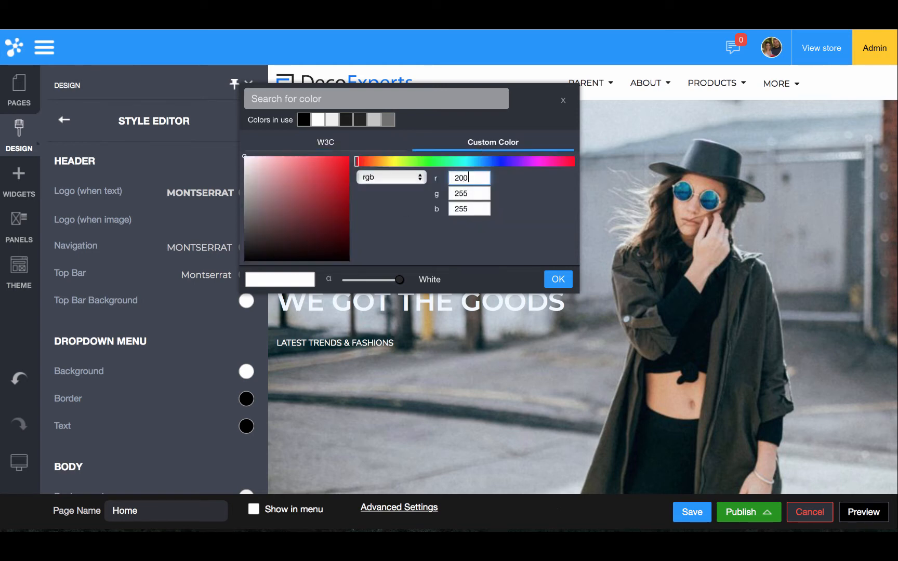
key(Tab)
text(0)
key(Tab)
text(0)
key(Tab)
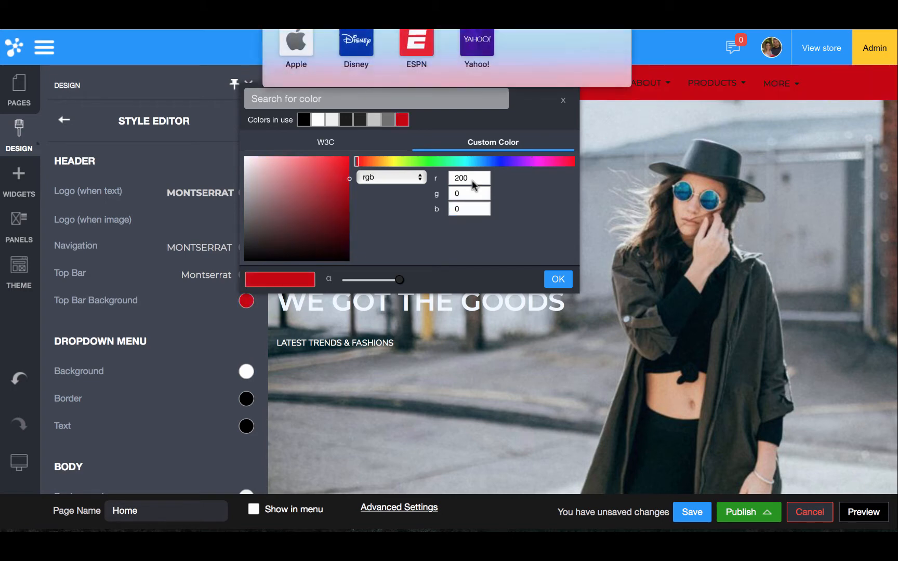
click(568, 280)
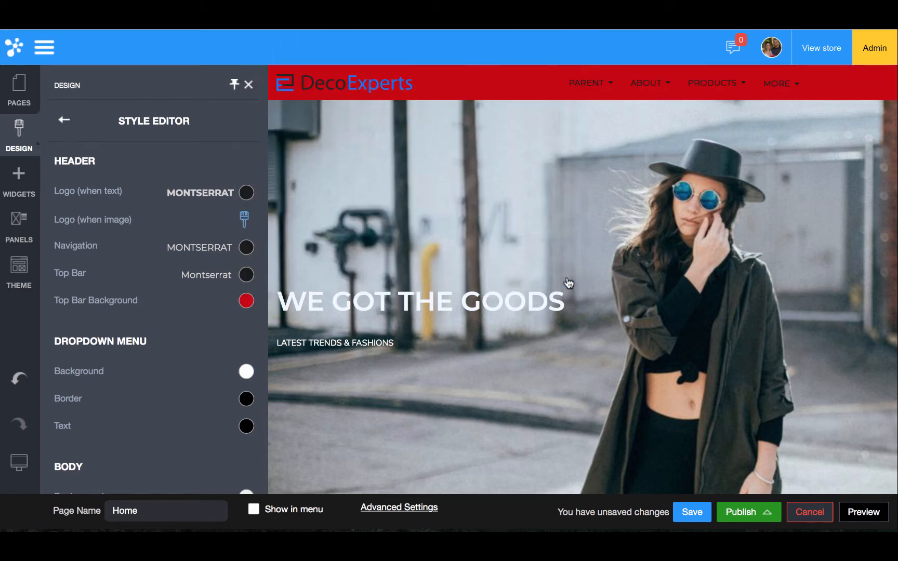
- Change the top bar background to a custom light grey, RGB 184, 184, 184
click(246, 301)
click(388, 121)
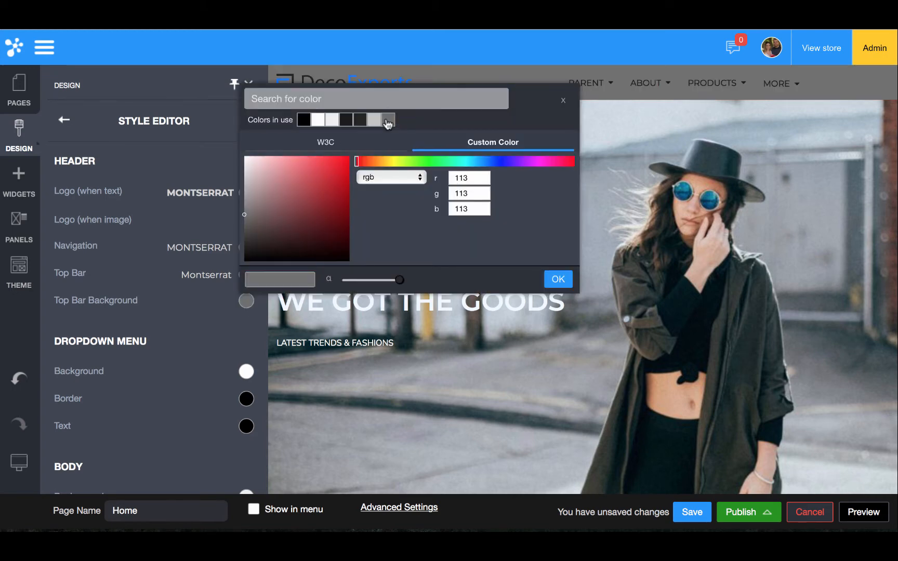
click(332, 120)
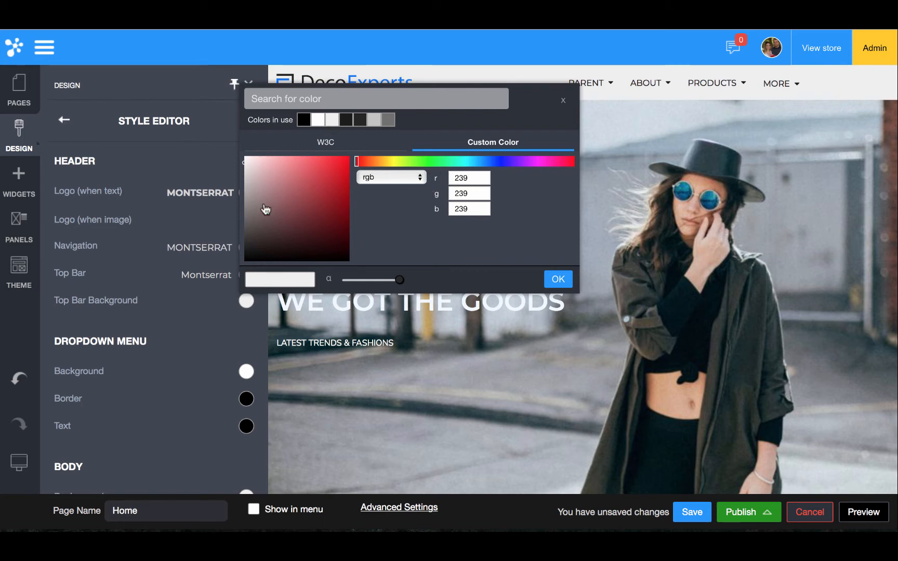
drag(265, 208, 212, 188)
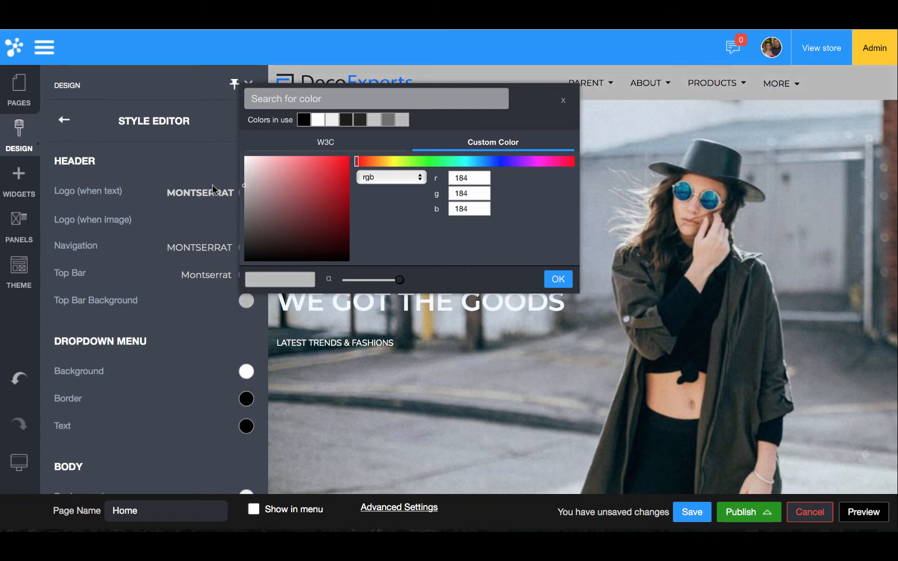
click(567, 282)
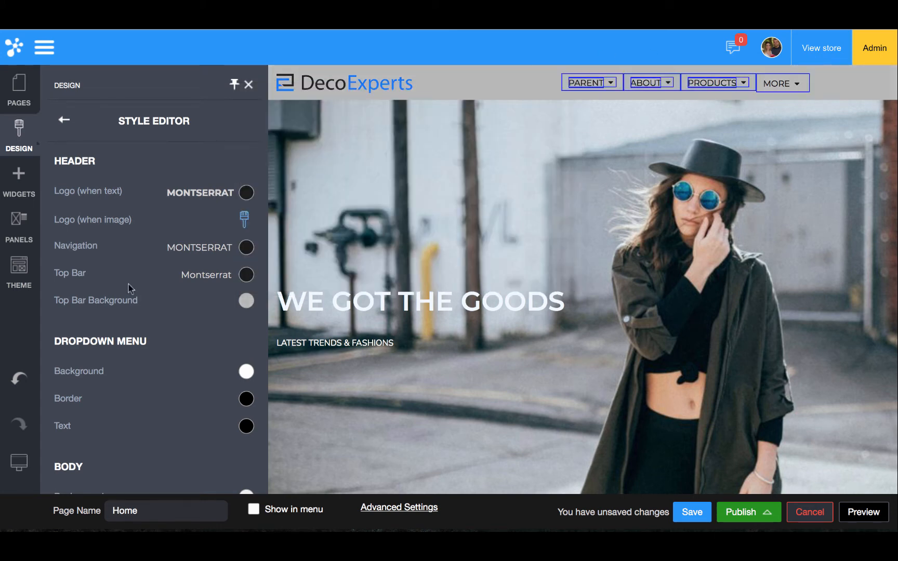
- Set the header navigation text to the Poppins font with weight 500 and size 17
click(218, 252)
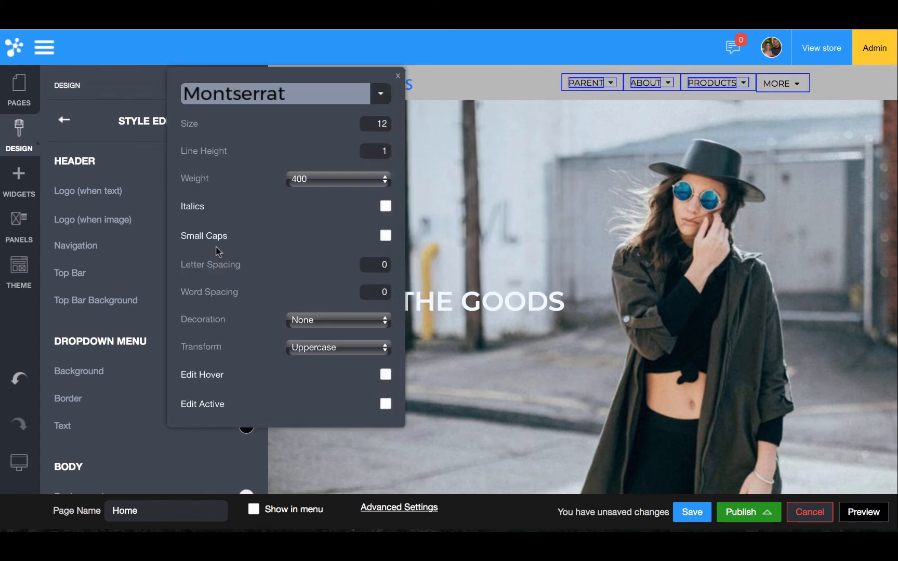
click(320, 94)
scroll(236, 218, down, 6)
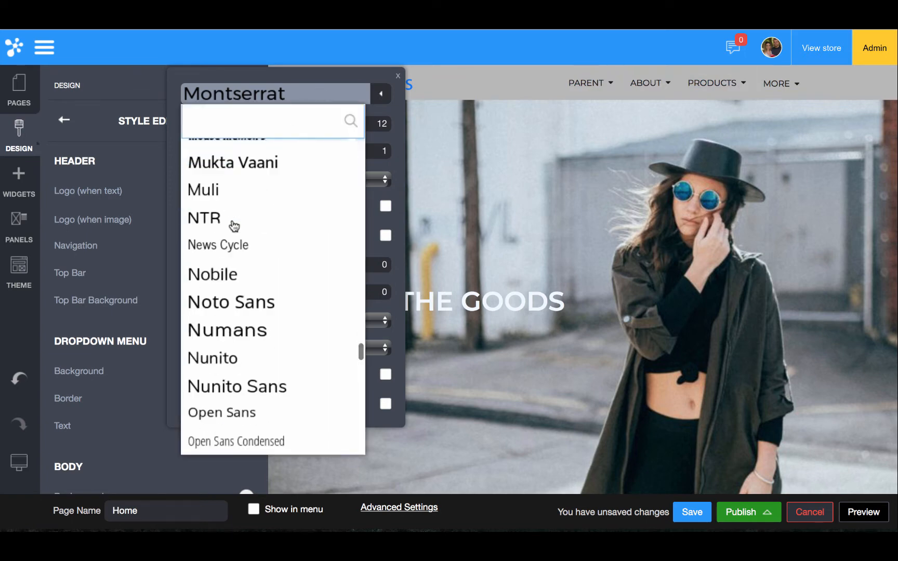
text(popp)
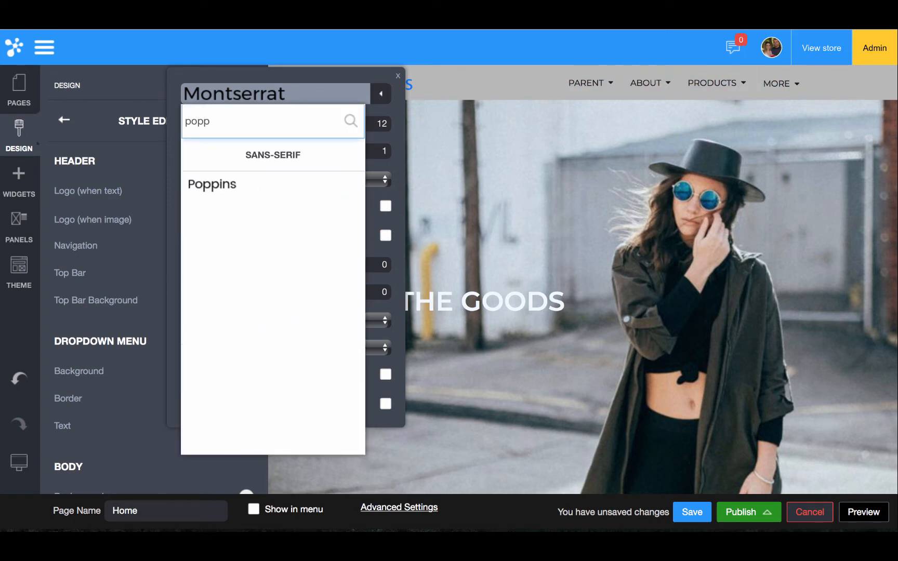
click(227, 183)
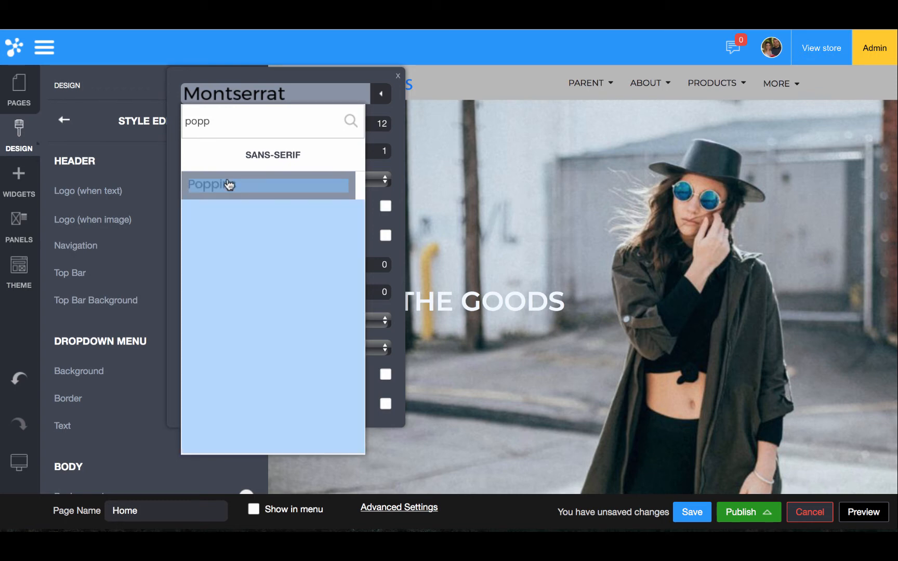
click(332, 179)
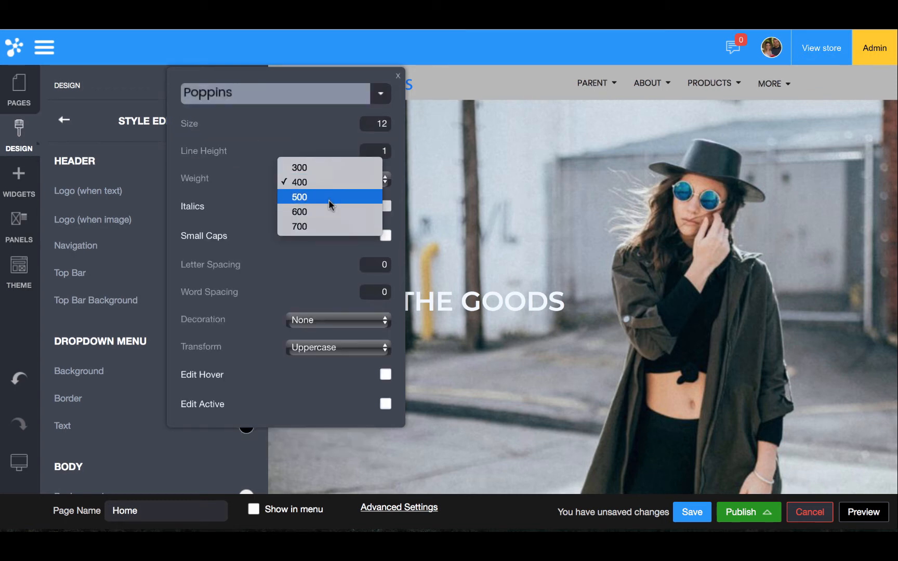
click(329, 199)
drag(202, 124, 201, 127)
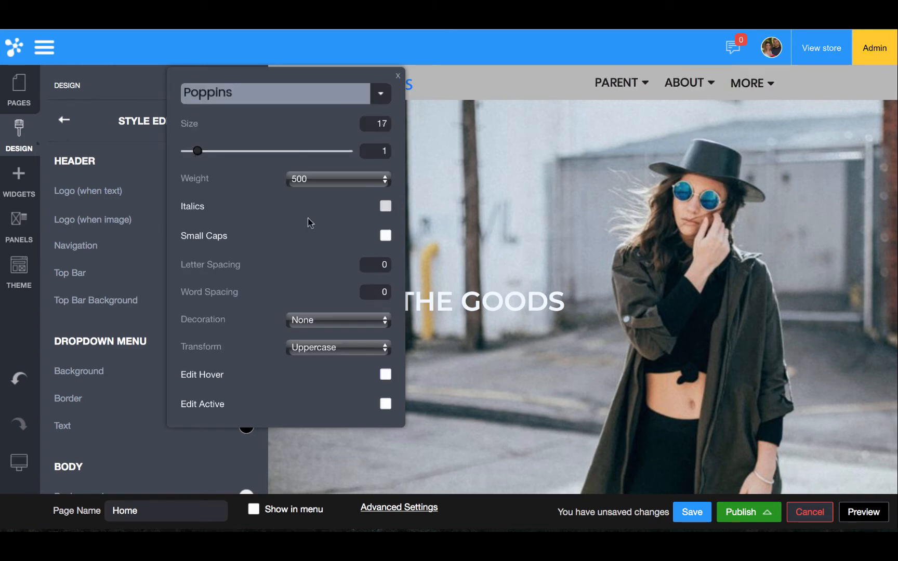
- Enable active-state editing for the navigation text and set its active colour to RGB 9, 112, 255
click(385, 406)
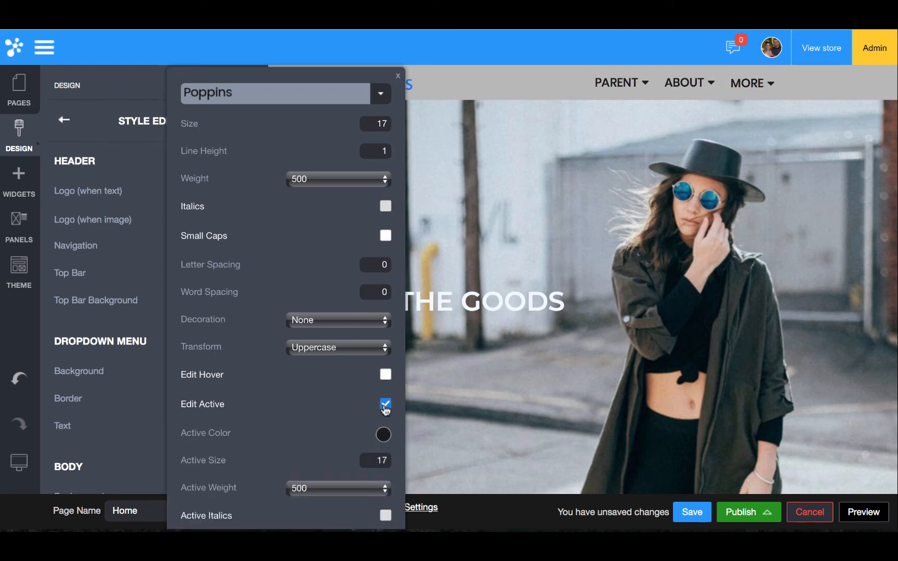
click(383, 437)
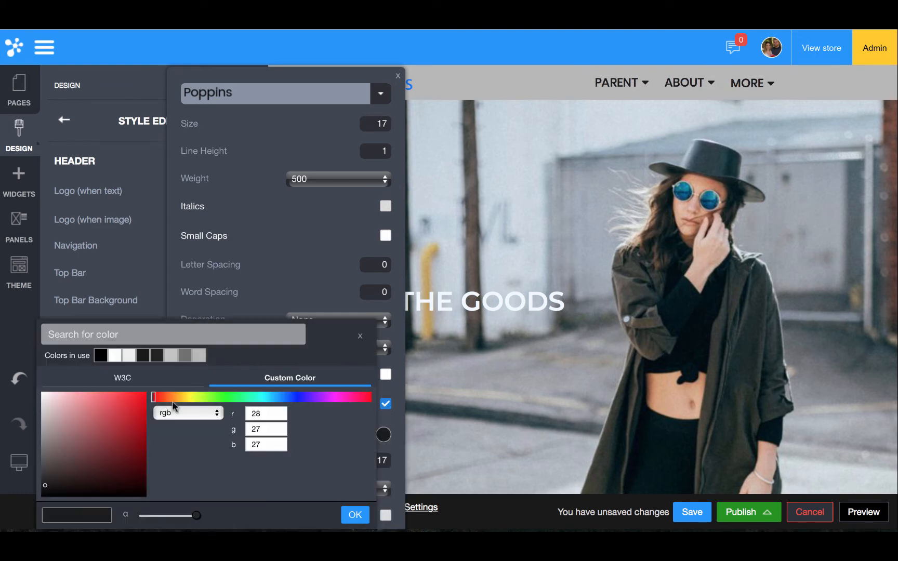
click(264, 413)
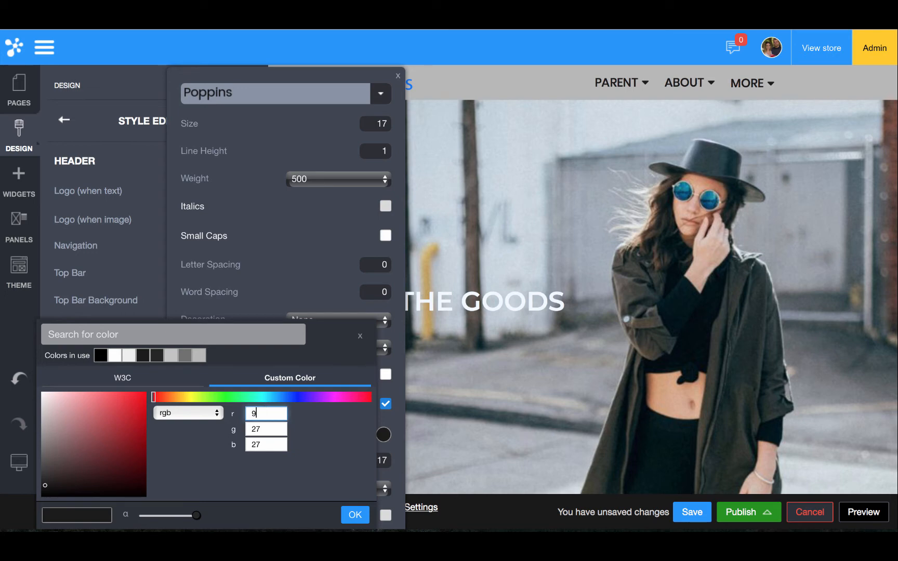
key(Tab)
text(112)
key(Tab)
text(2)
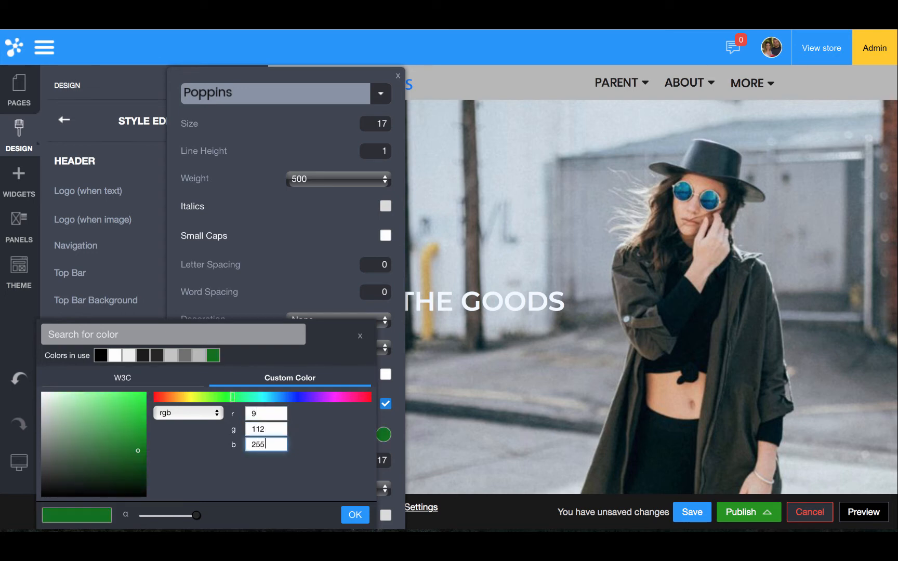
key(Tab)
click(355, 515)
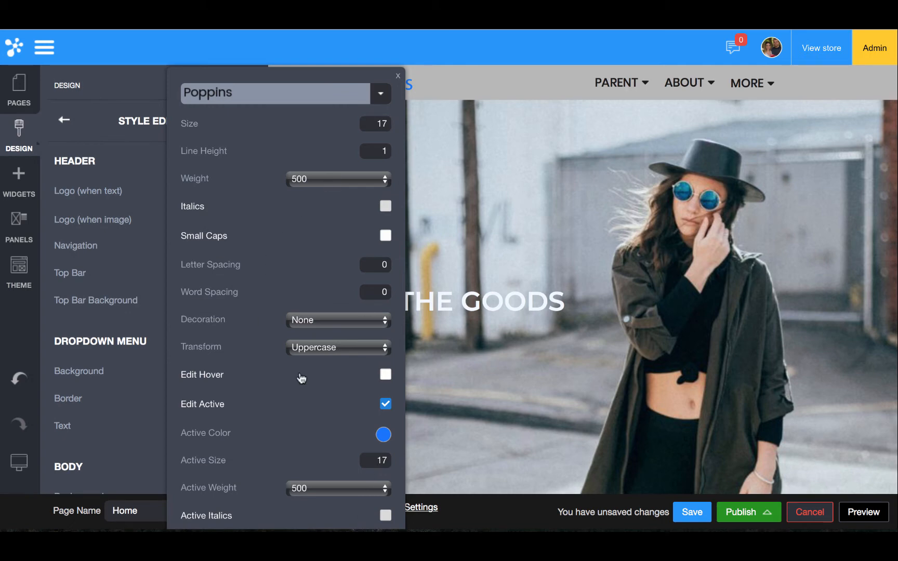
- Enable hover editing for the navigation text, set its hover colour to RGB 200, 0, 0 and close the font settings
click(385, 376)
click(384, 434)
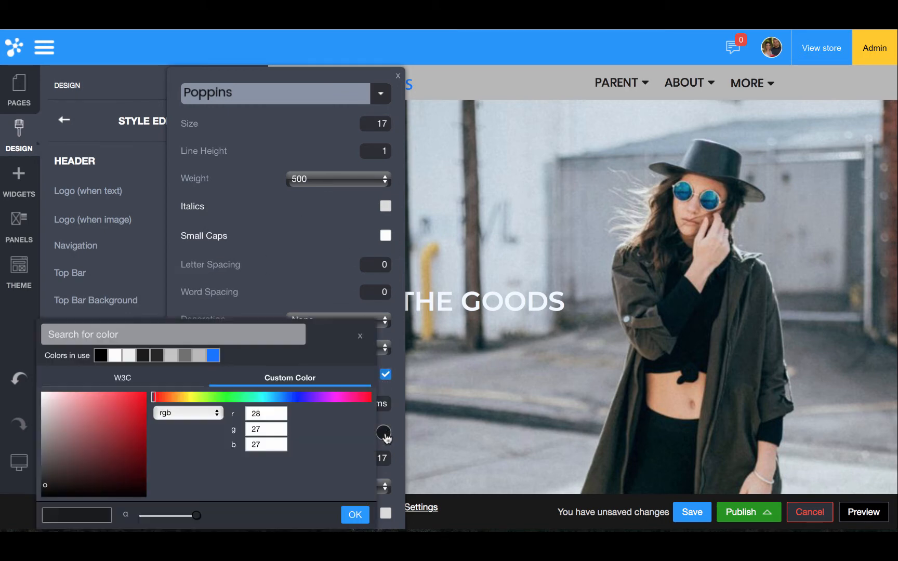
click(256, 413)
text(00)
key(Tab)
text(0)
key(Tab)
text(0)
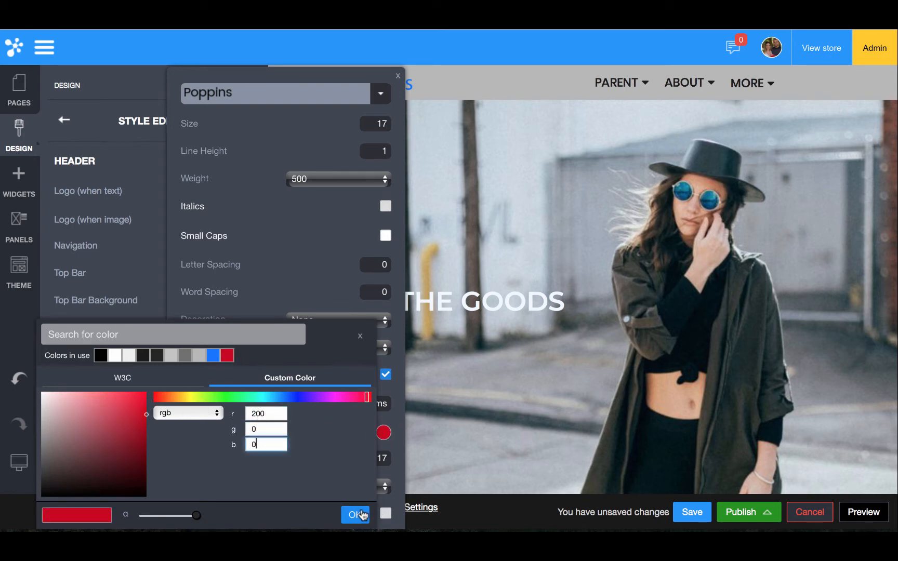
click(356, 514)
click(398, 77)
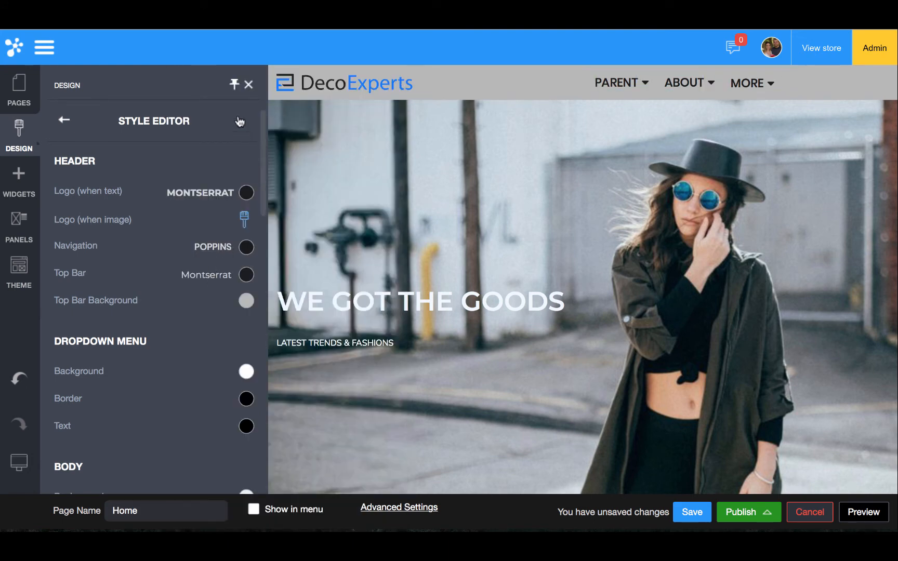
- Check the restyled header at full width and glance at the page options before returning to the full-width view
click(248, 84)
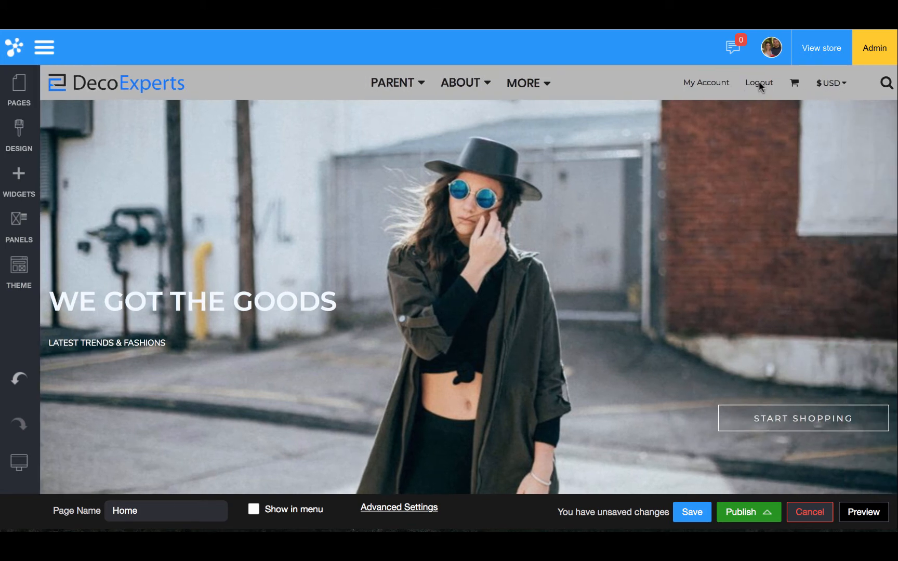
click(20, 139)
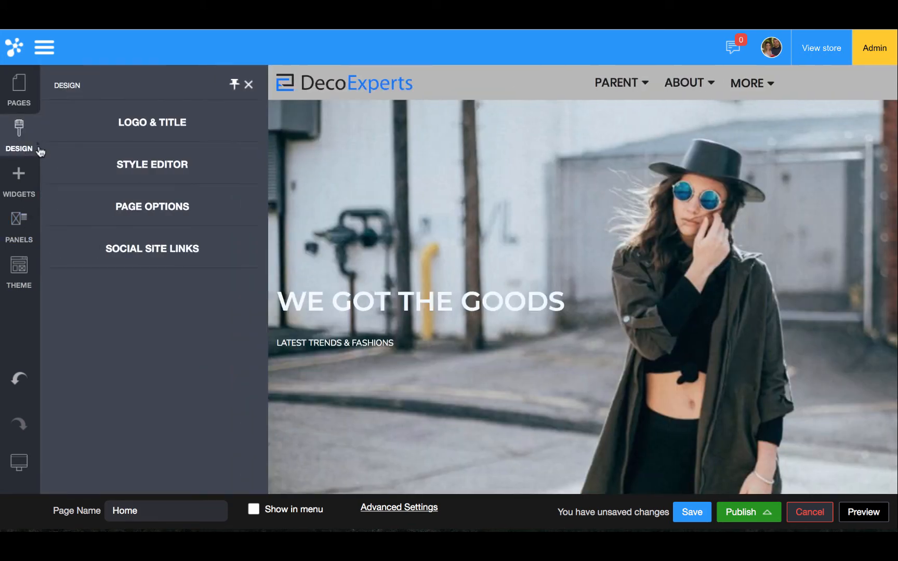
click(150, 219)
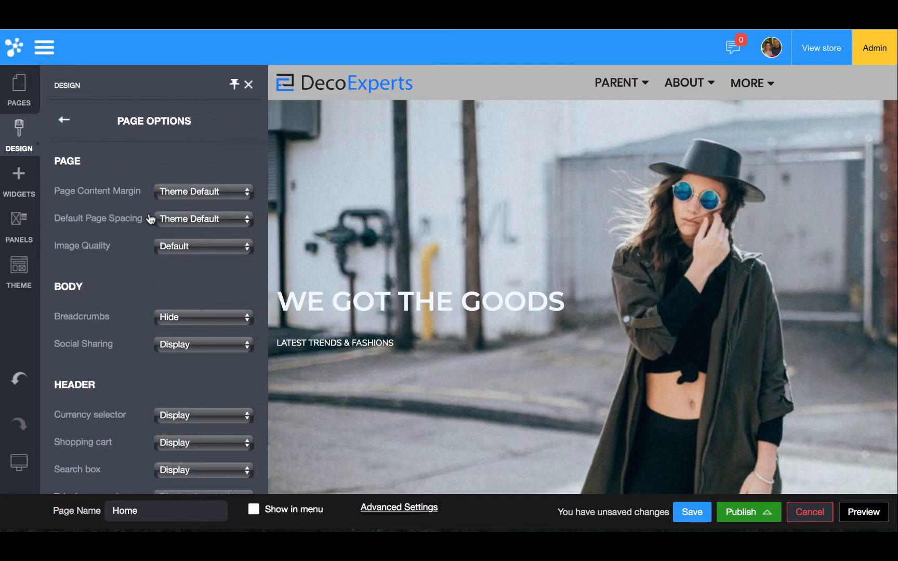
click(248, 86)
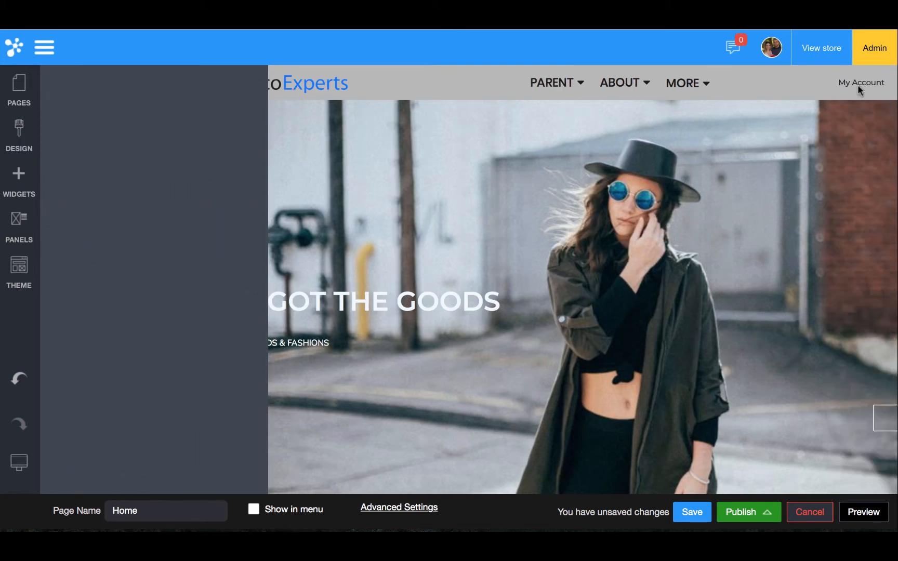
- Hide the header's currency selector in the page options of the design settings
click(19, 136)
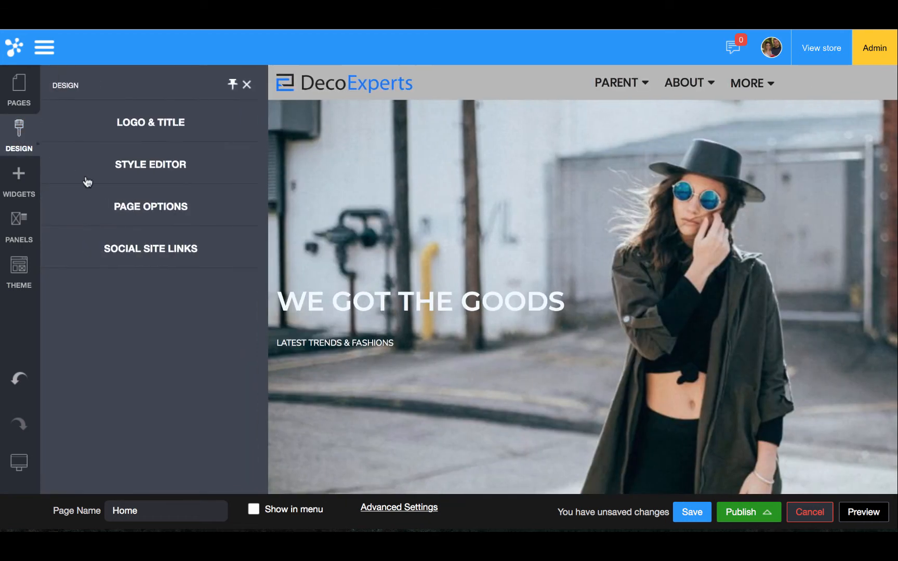
click(115, 207)
scroll(131, 300, down, 5)
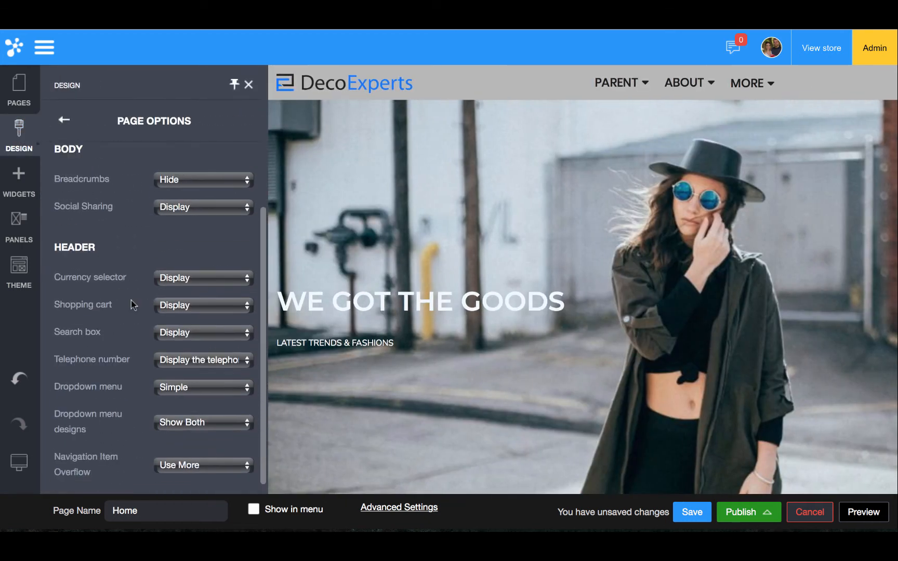
click(175, 280)
click(177, 295)
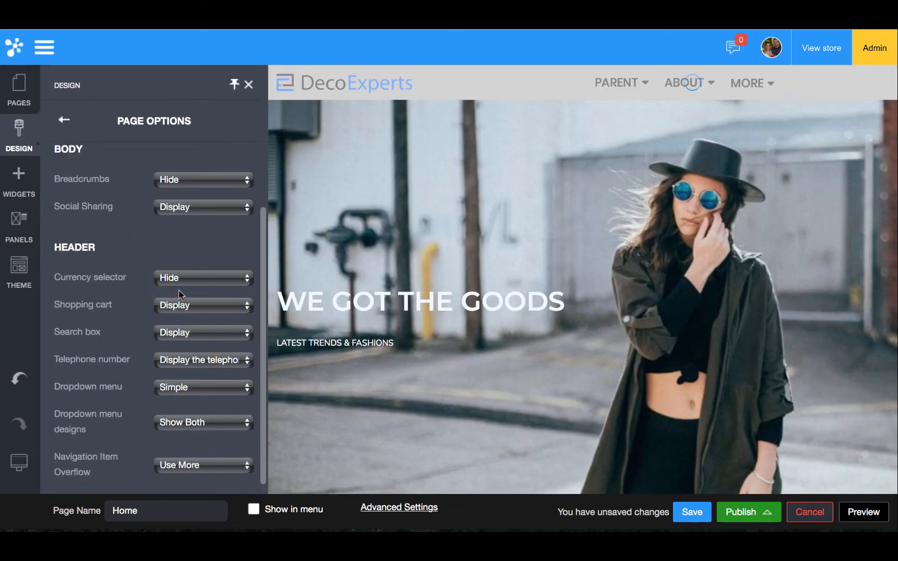
- Hide the header's search box and choose not to display the telephone number
click(177, 330)
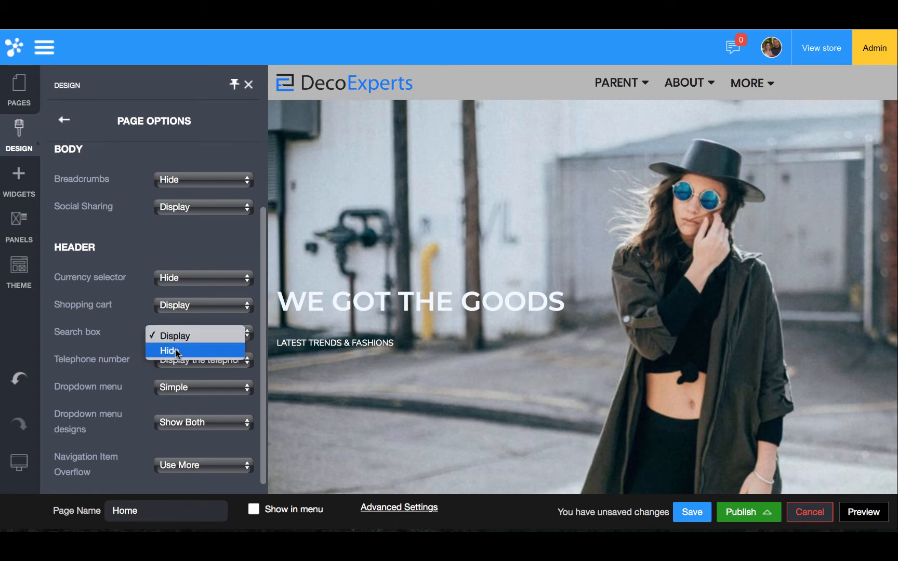
click(176, 349)
click(177, 365)
click(174, 376)
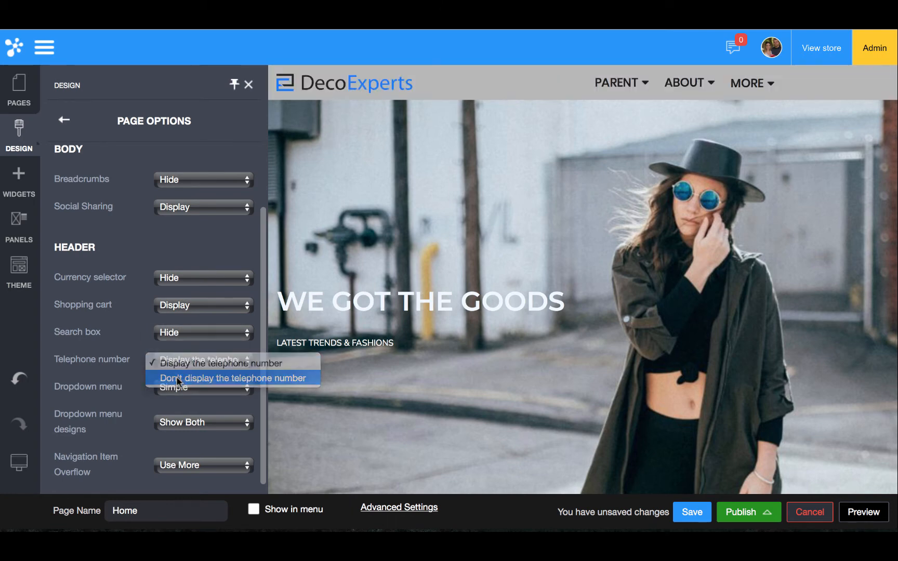
- Leave the page options and close the design settings to check the simplified header at full width
scroll(178, 382, up, 2)
scroll(178, 382, up, 3)
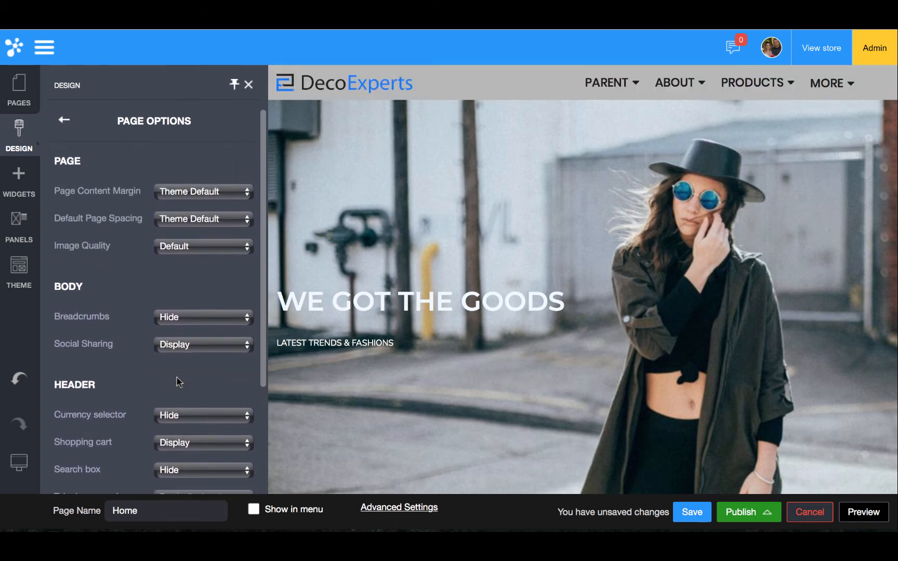
click(64, 121)
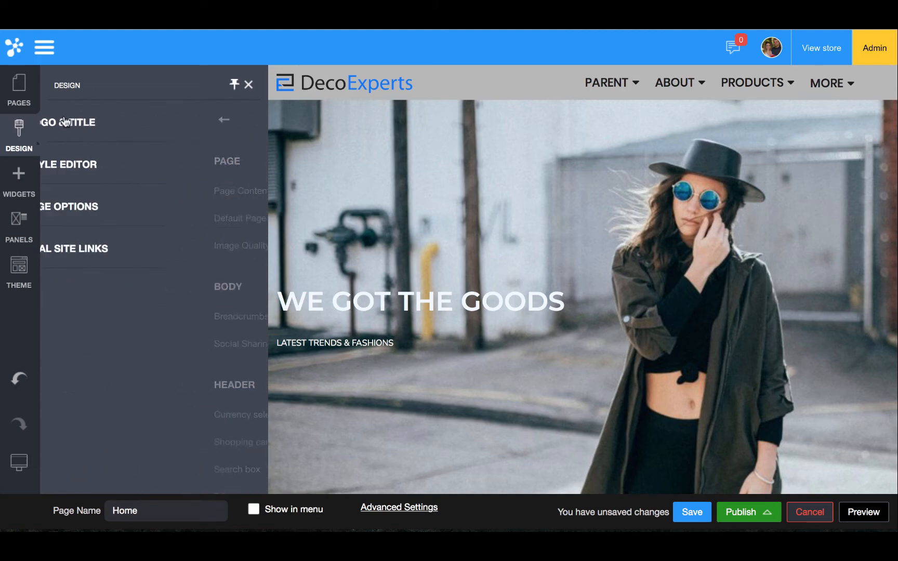
click(249, 87)
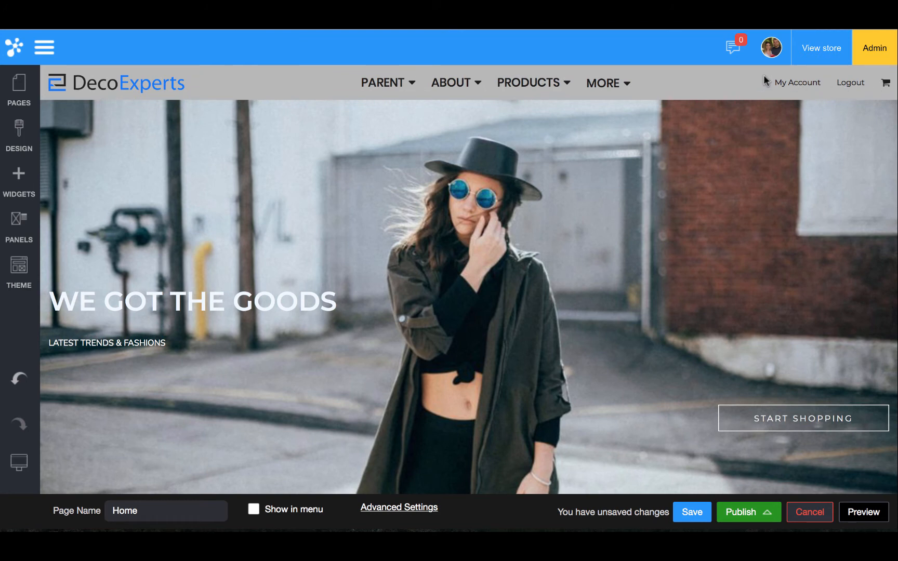
- Set the header's Top Bar font to Poppins in the style editor
click(19, 133)
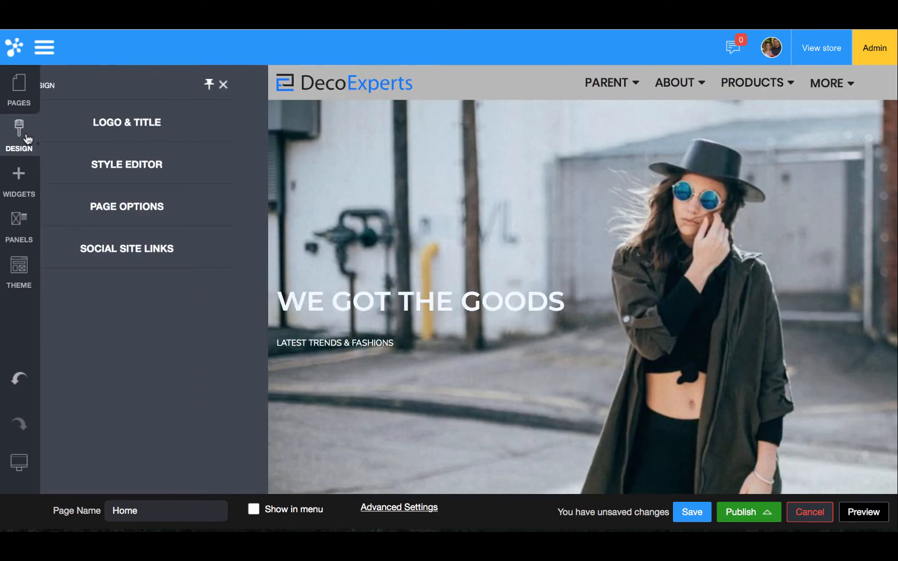
click(125, 163)
click(196, 275)
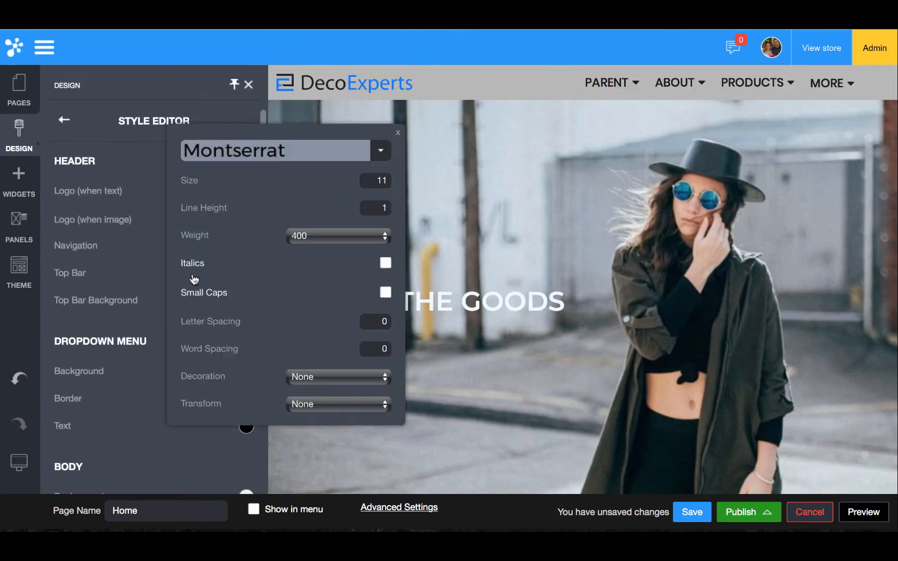
click(315, 156)
text(pop)
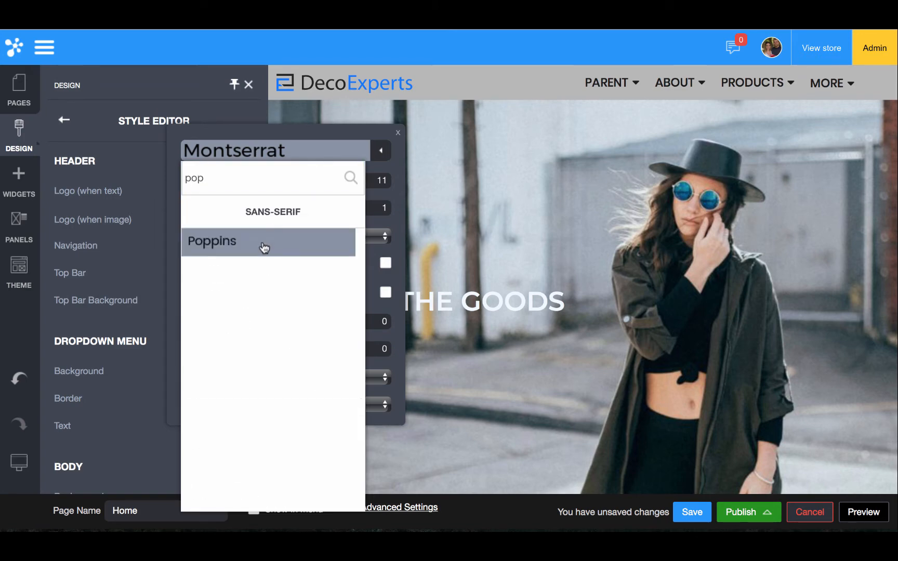
click(264, 248)
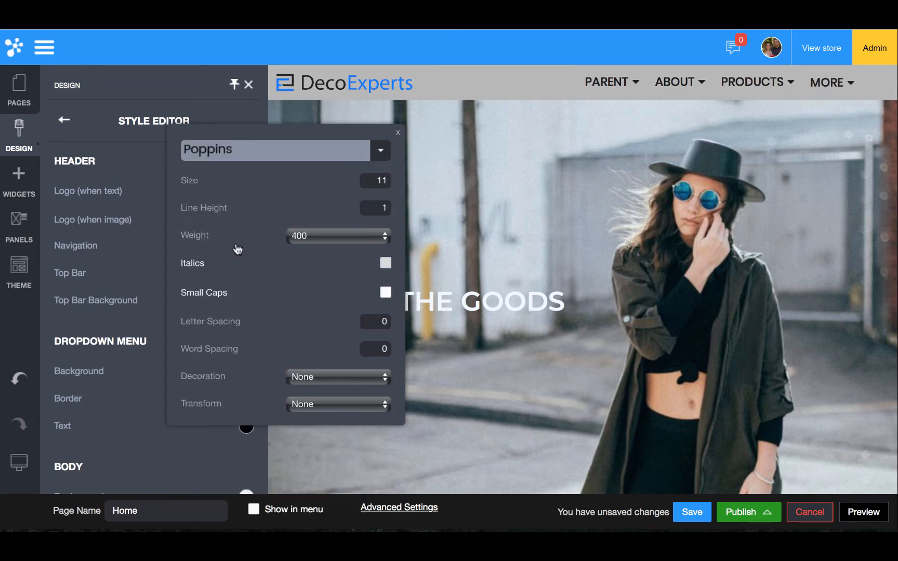
click(145, 276)
- Colour the header's Top Bar text with the blue from the colours in use and close the design settings
click(246, 275)
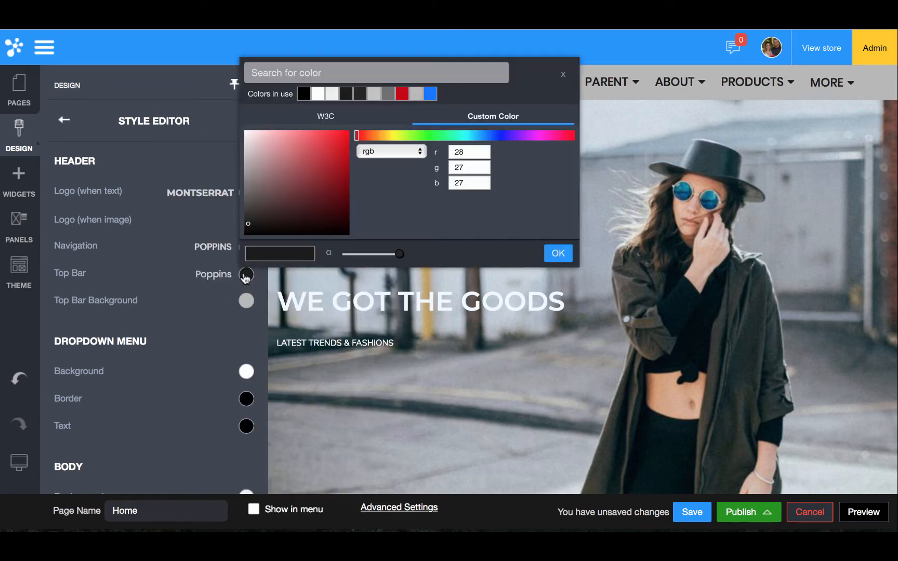
click(431, 94)
click(620, 206)
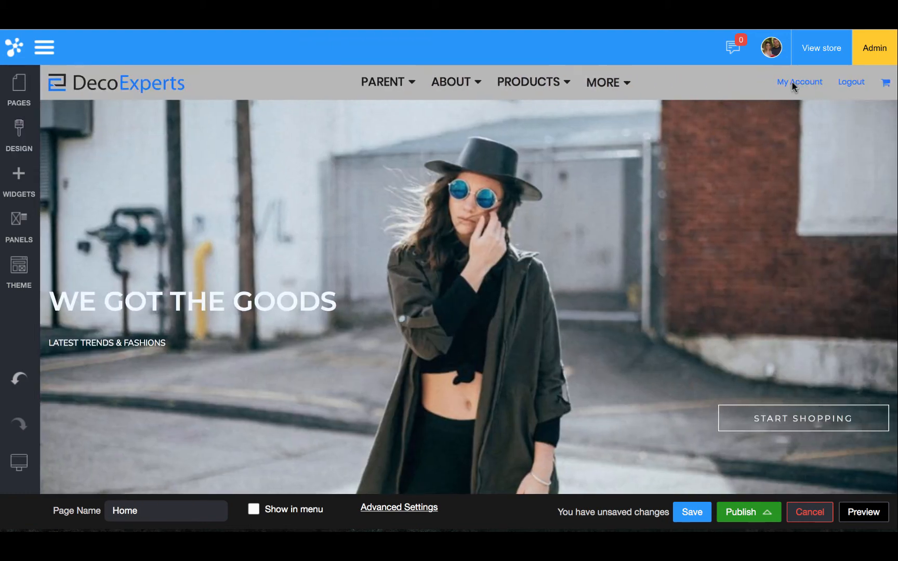
- Set the Body section's Text font to Poppins in the style editor
click(19, 148)
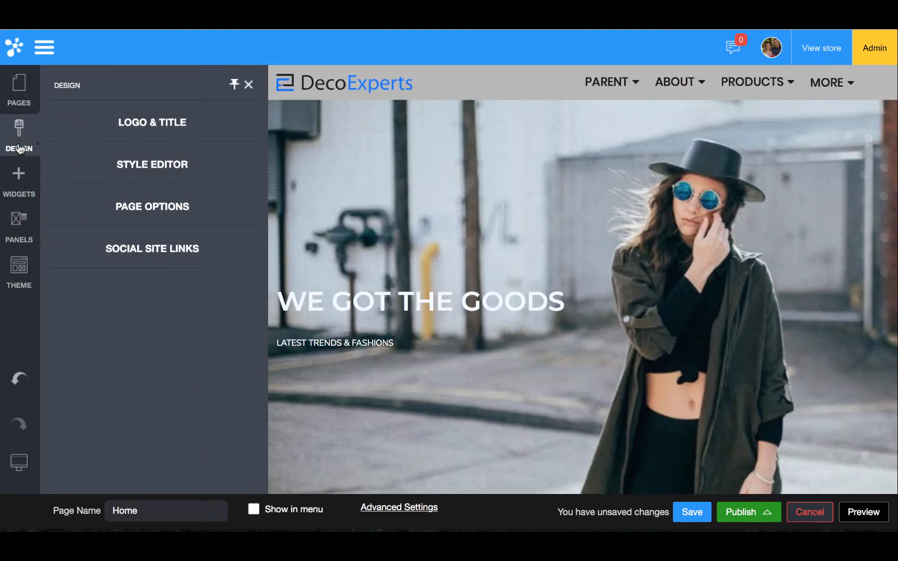
click(138, 166)
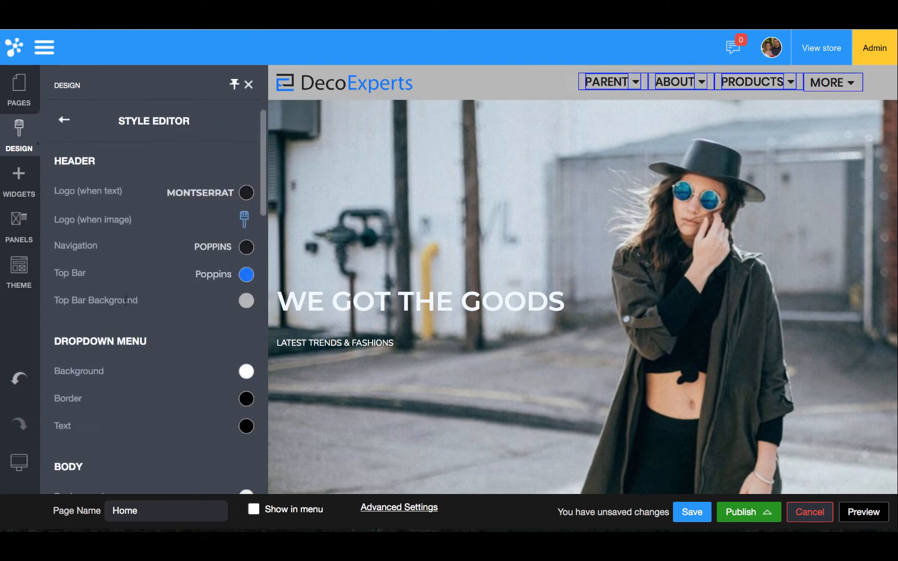
scroll(129, 180, down, 2)
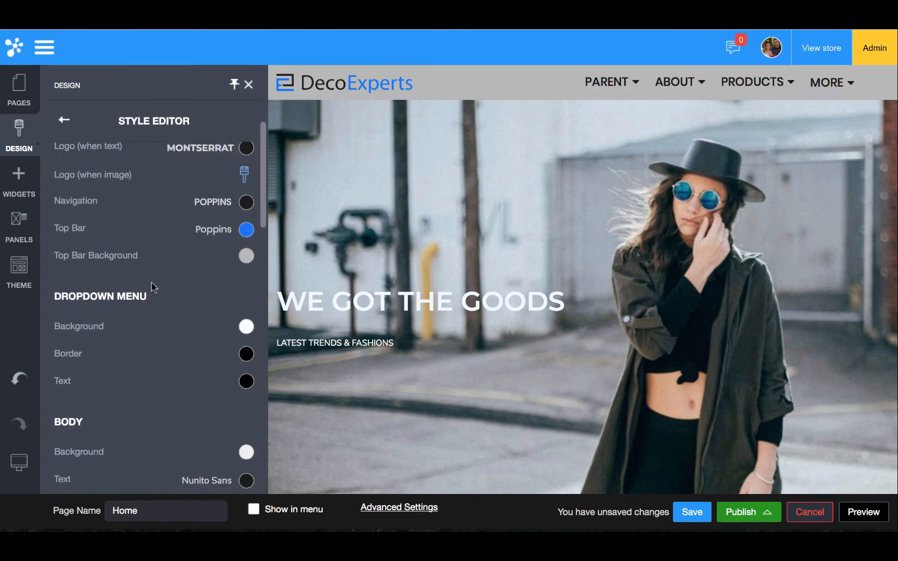
scroll(191, 355, down, 6)
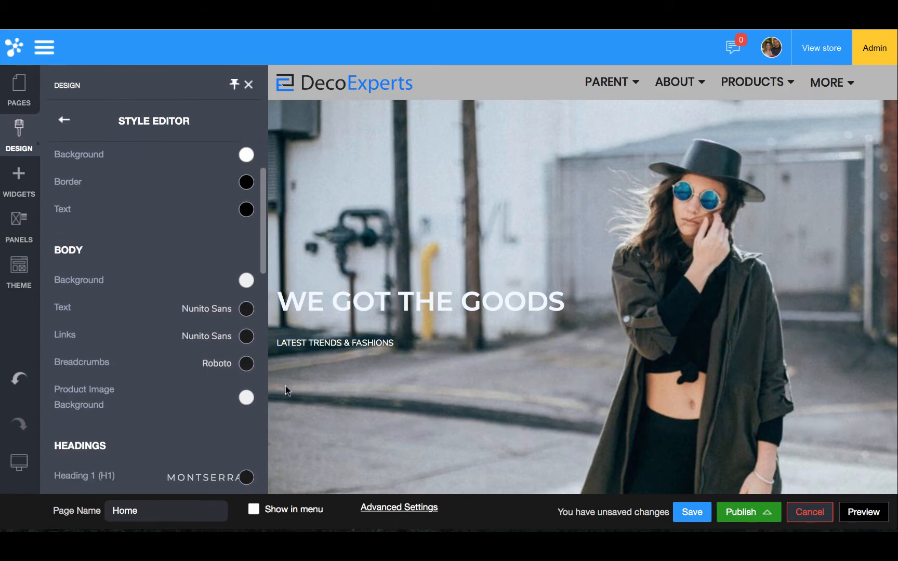
scroll(396, 391, down, 2)
scroll(395, 387, down, 20)
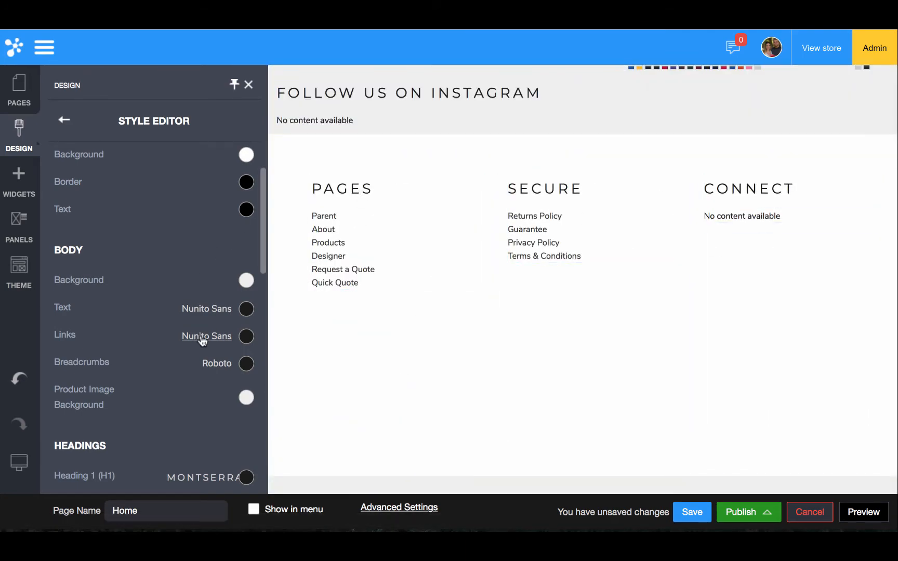
click(220, 312)
click(296, 179)
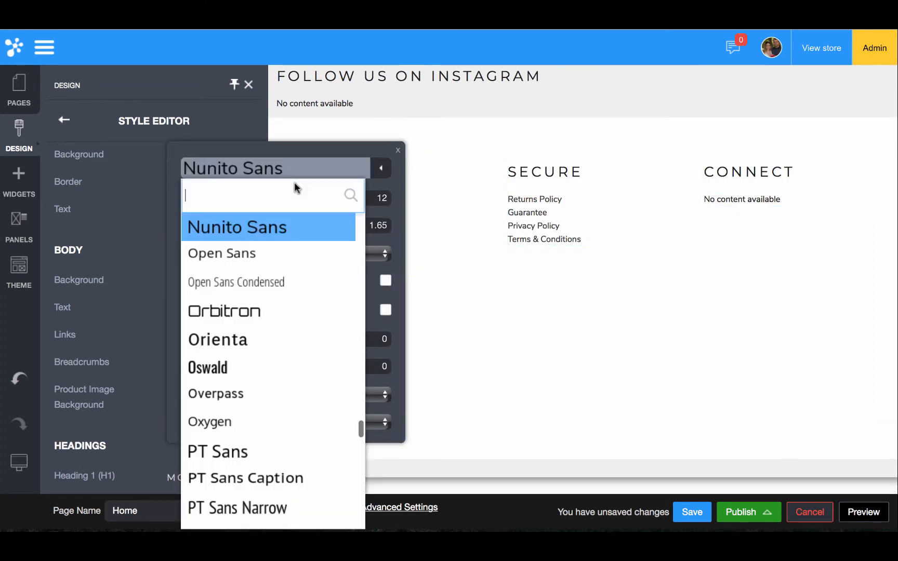
text(poppi)
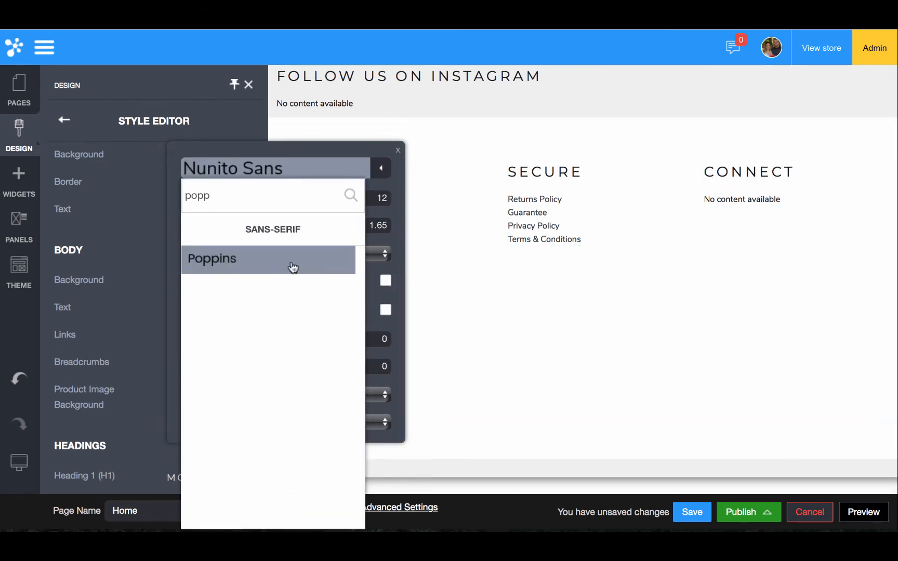
click(294, 267)
click(88, 387)
- Set the Body section's Links font to Poppins and close its font settings
click(212, 336)
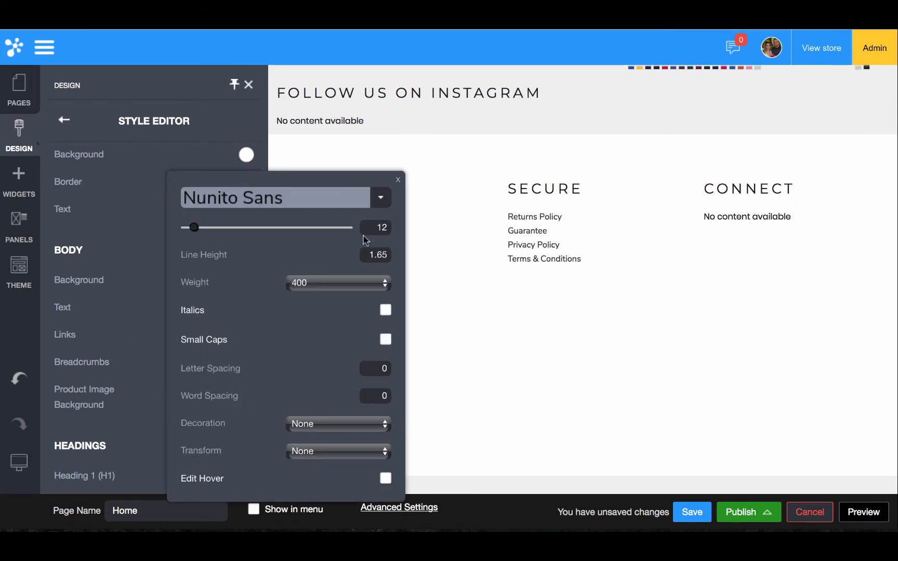
click(310, 198)
text(popp)
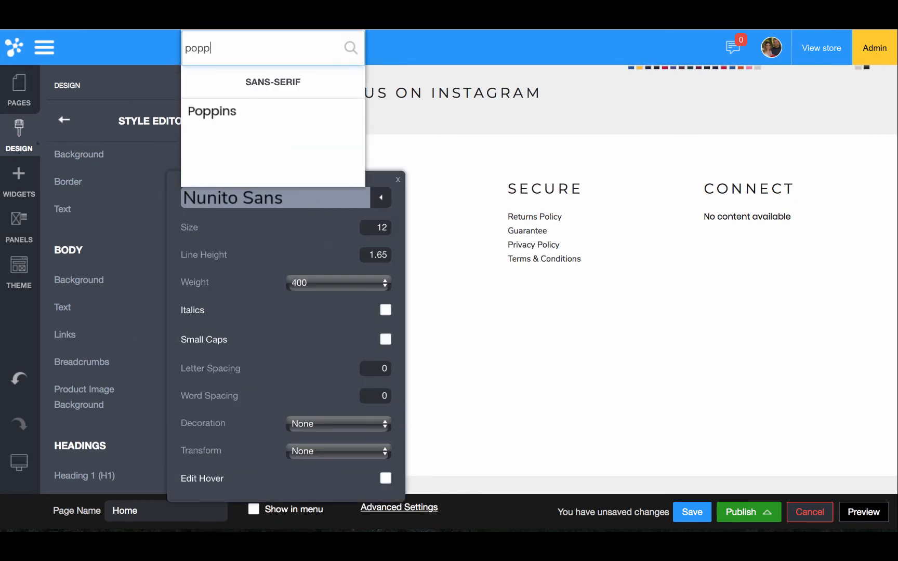
click(251, 111)
click(142, 351)
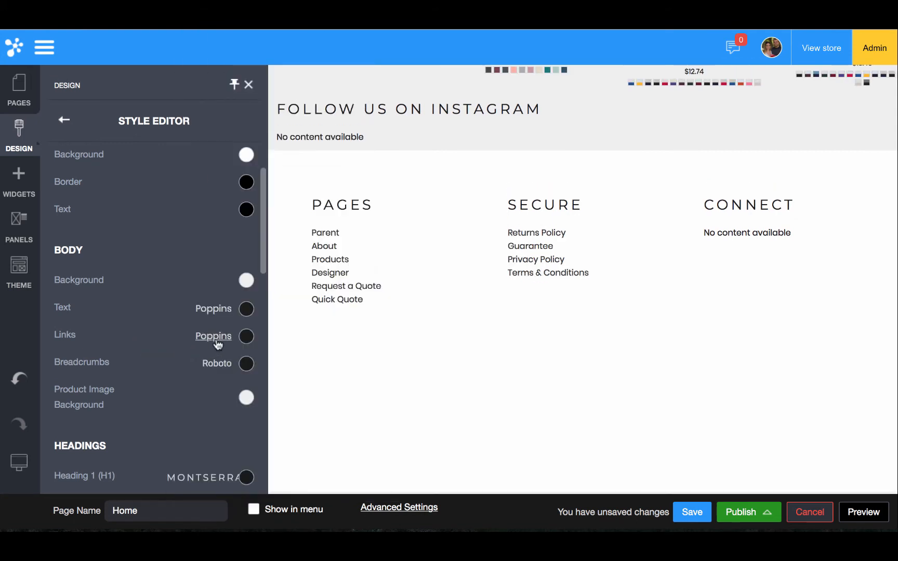
- Set the Body section's Breadcrumbs font to Poppins and close its font settings
click(227, 366)
click(353, 248)
text(popp)
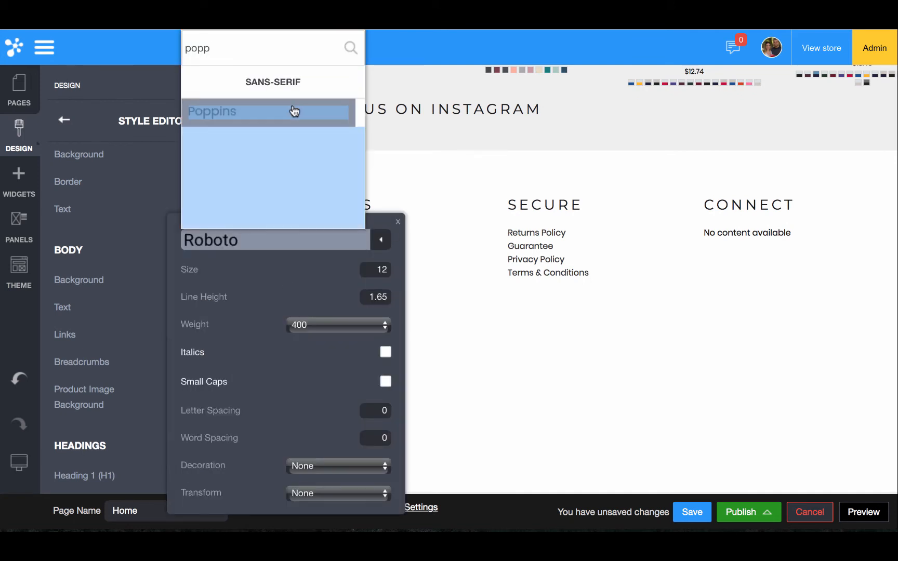
click(294, 111)
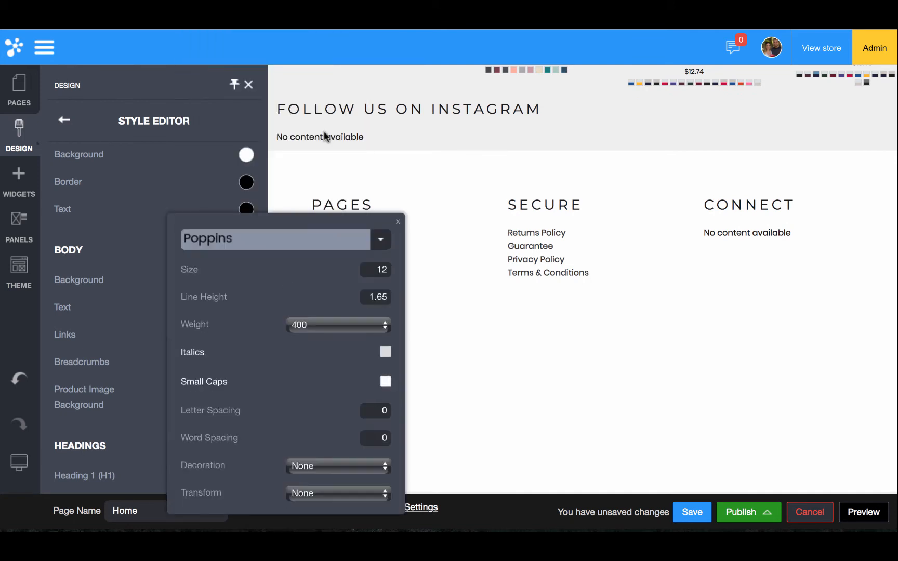
click(411, 193)
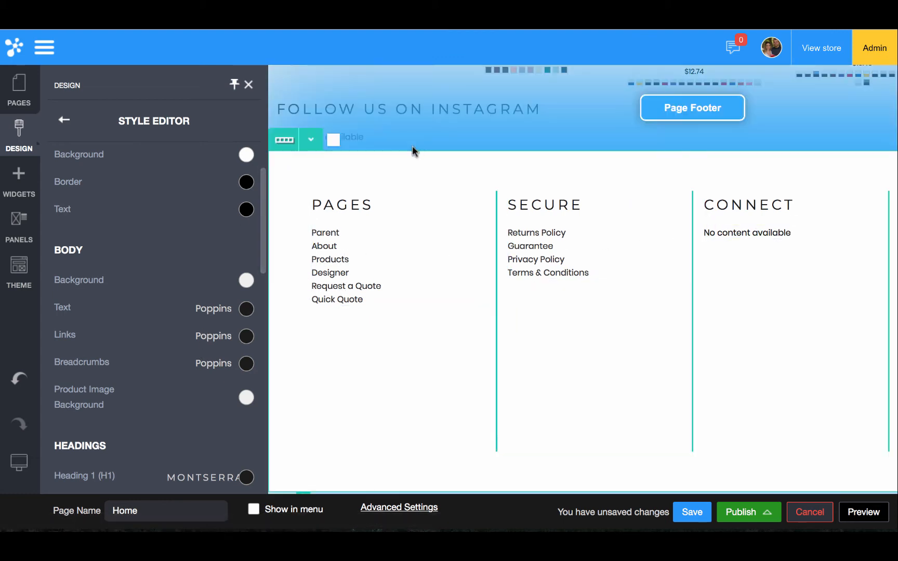
- Set the alignment of the home banner's Start Shopping button to Left in its layout properties
scroll(199, 236, down, 5)
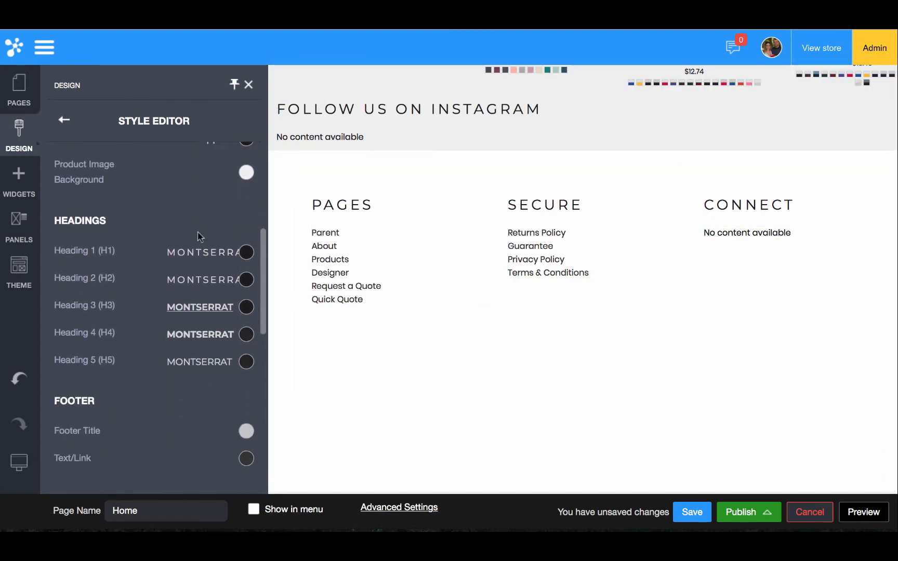
scroll(406, 246, up, 20)
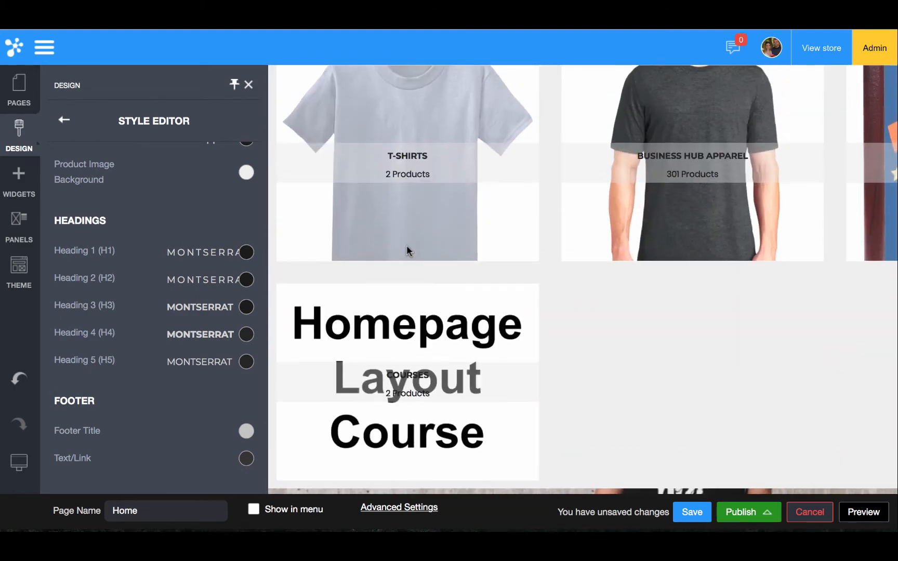
scroll(406, 250, down, 2)
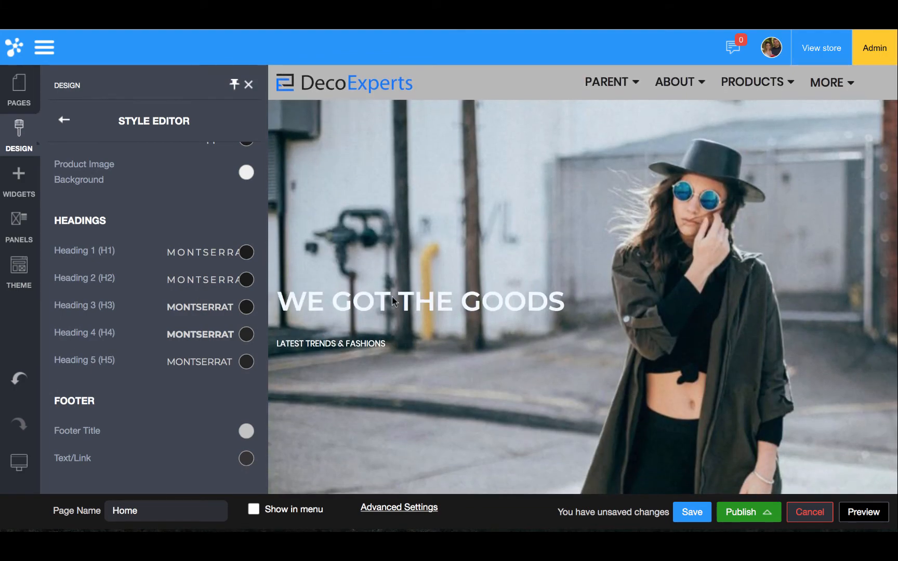
click(386, 310)
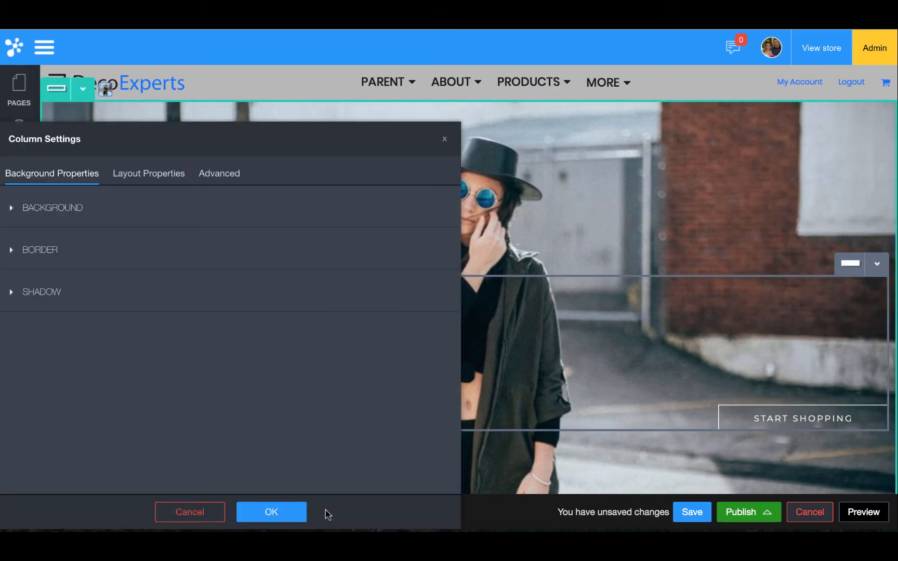
click(285, 517)
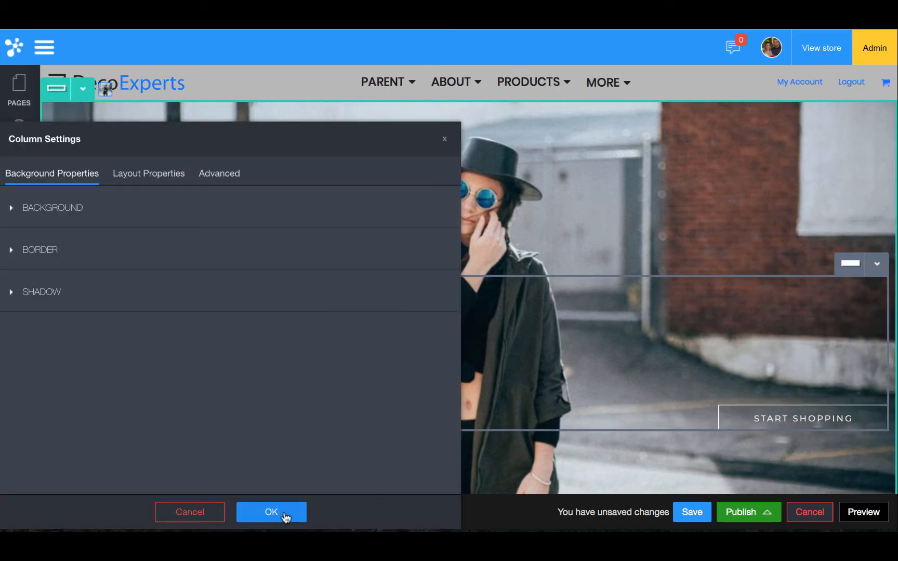
click(790, 393)
click(517, 99)
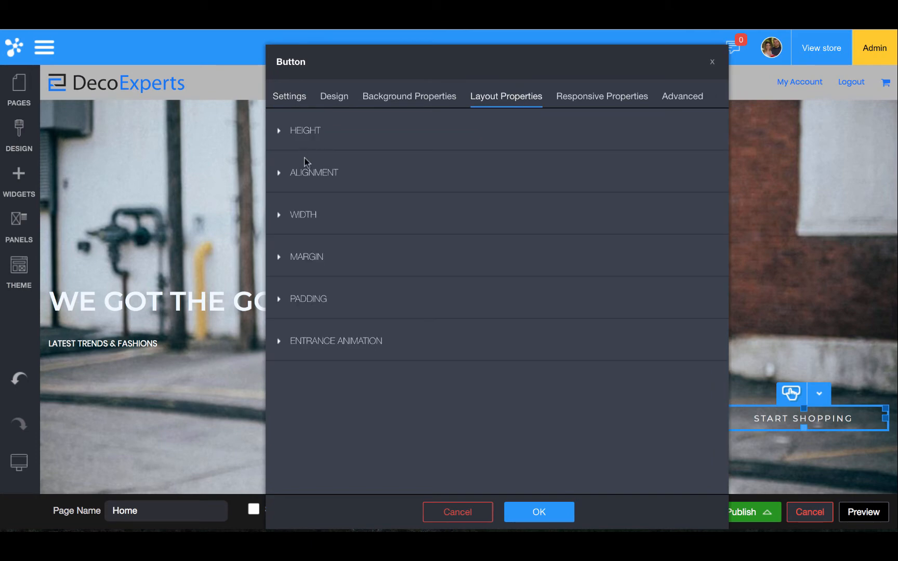
click(292, 172)
click(299, 222)
click(296, 195)
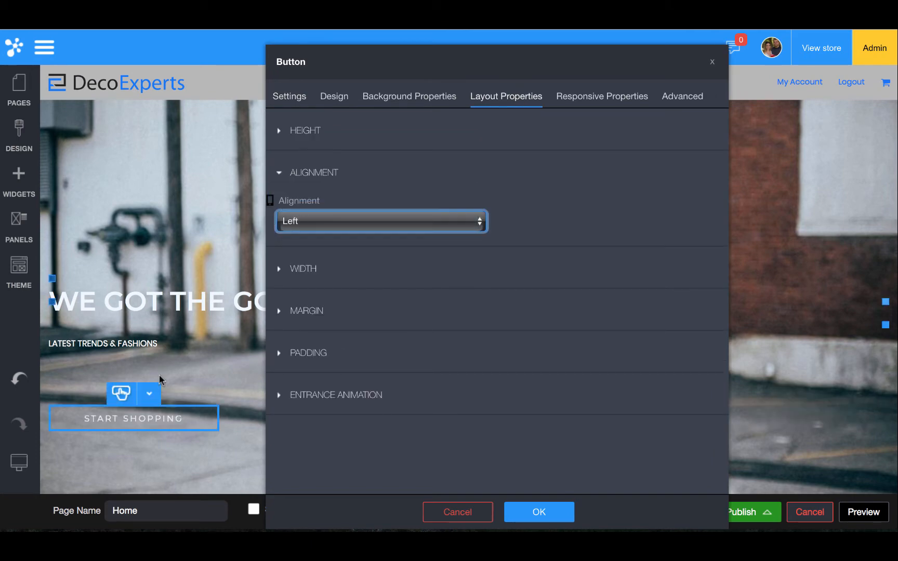
click(158, 378)
- Set the Heading 1 (H1) font to Poppins in the style editor and close its font settings
click(16, 176)
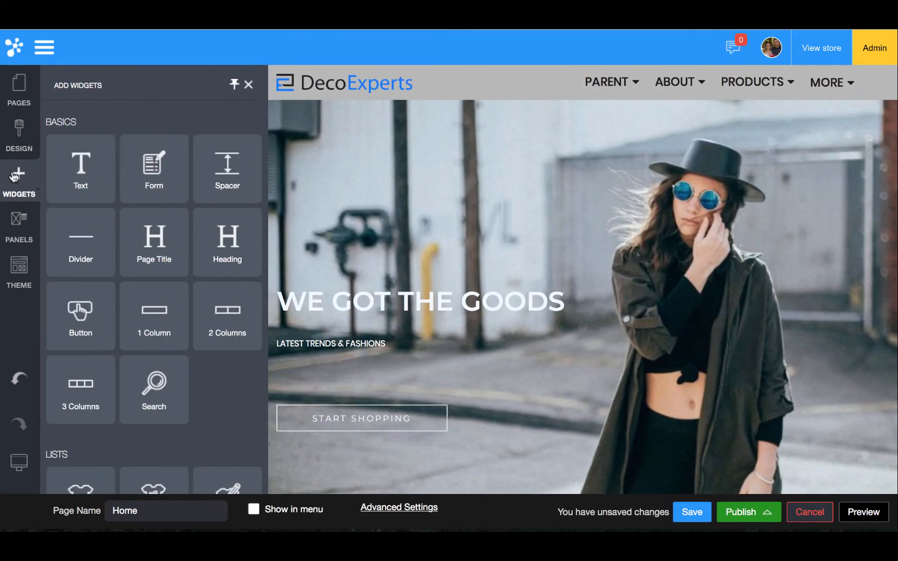
click(19, 129)
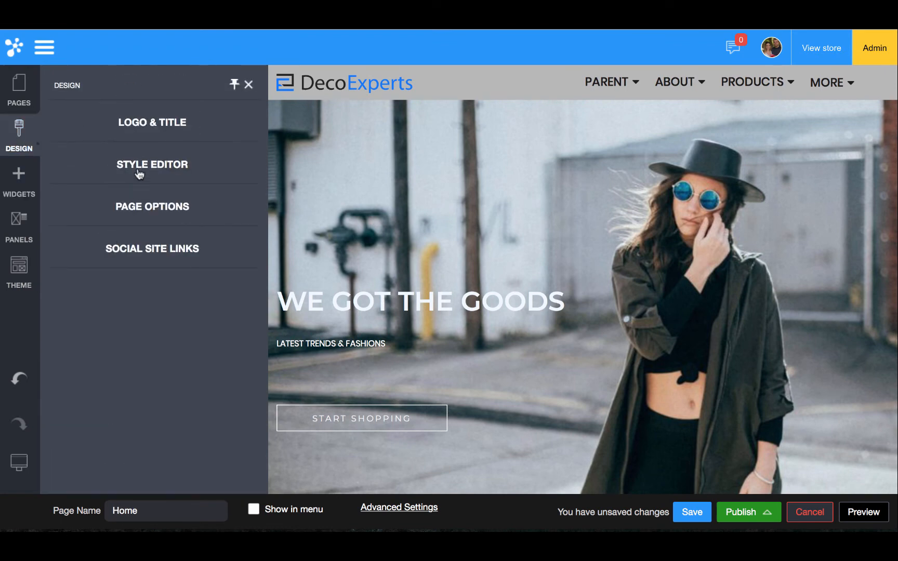
click(140, 167)
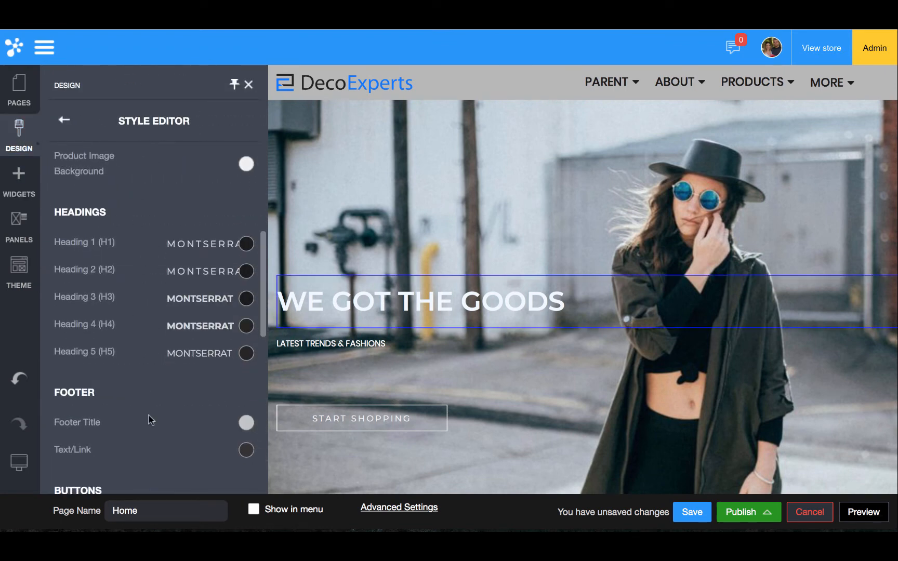
scroll(149, 437, down, 4)
scroll(106, 304, up, 3)
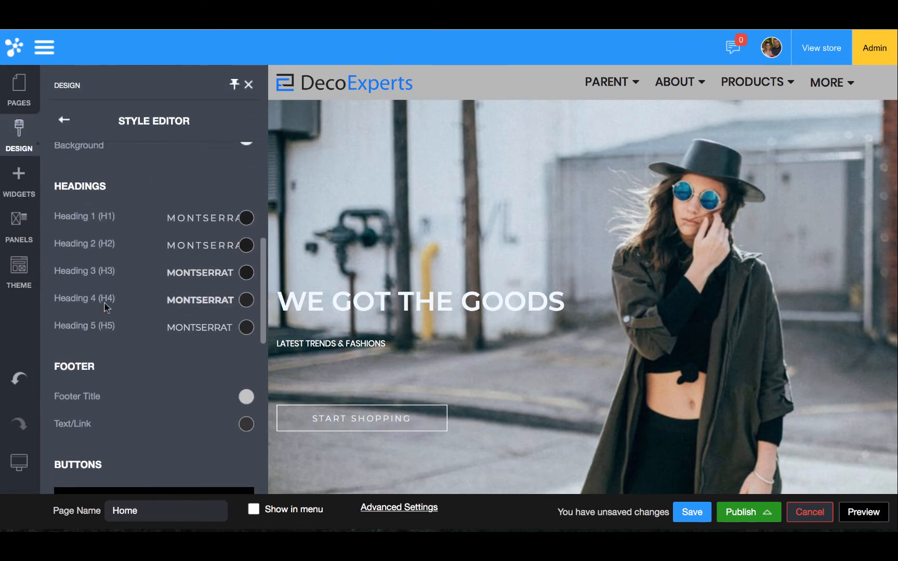
click(178, 220)
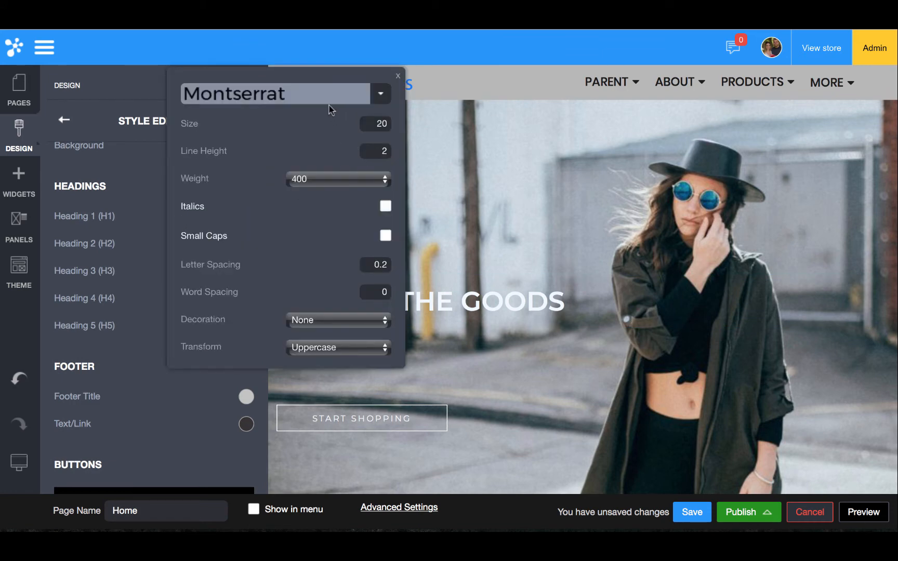
click(333, 91)
text(poppi)
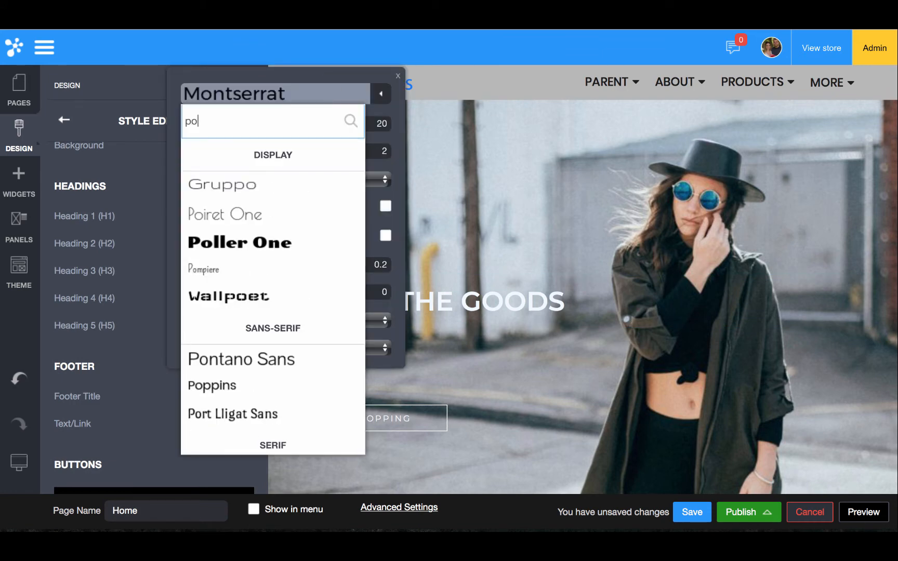
key(BackSpace)
click(290, 185)
click(122, 205)
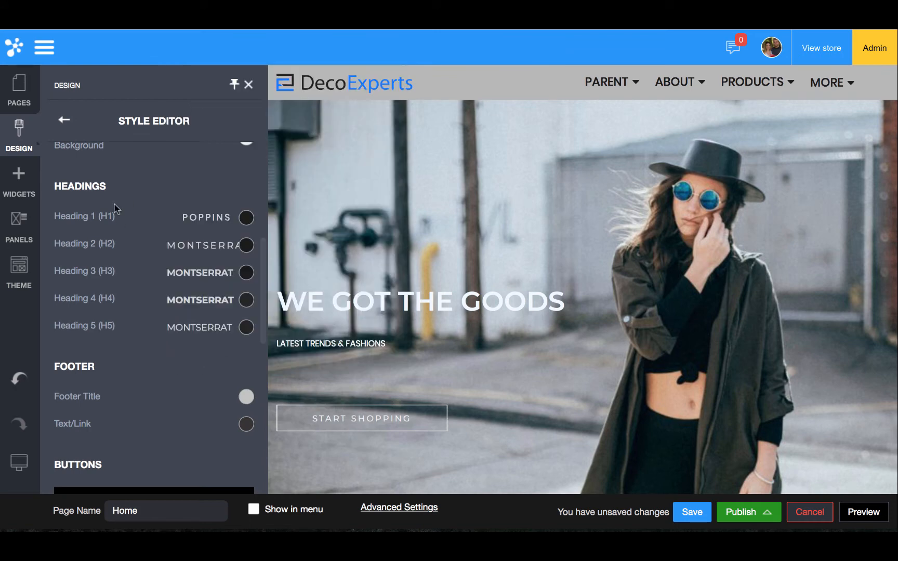
- Set the Heading 2 (H2) font to Poppins and close its font settings
click(223, 248)
click(305, 124)
text(pop)
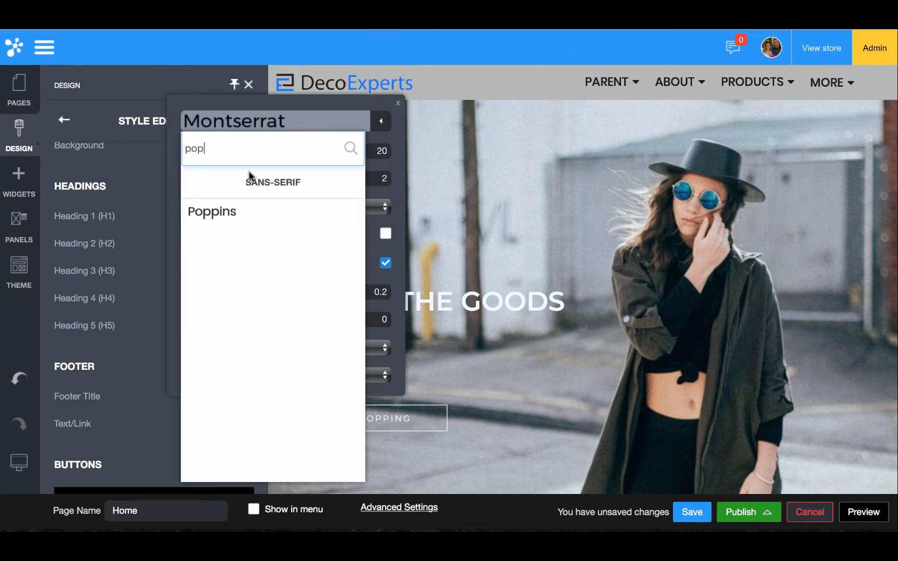
click(225, 210)
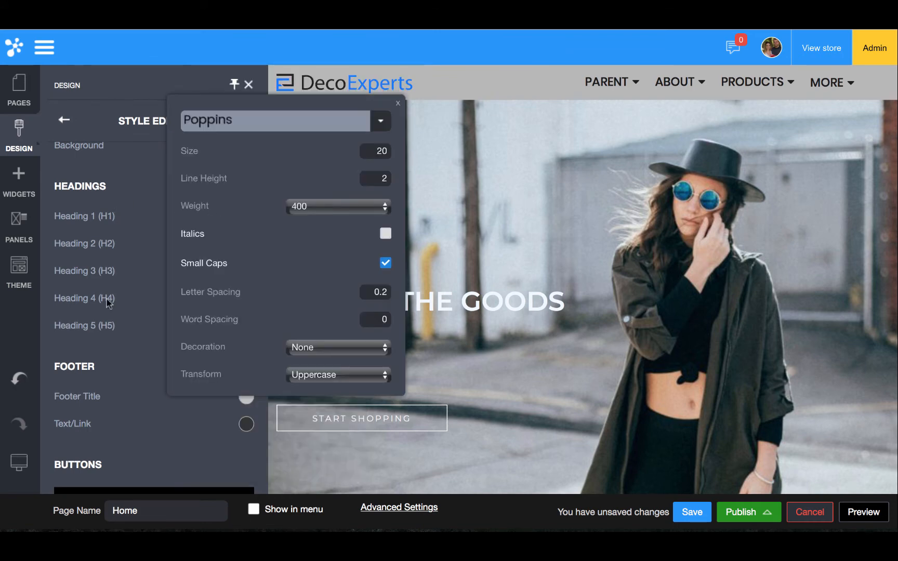
click(109, 302)
- Set the Heading 3 (H3) font to Poppins and close its font settings
click(198, 271)
click(267, 156)
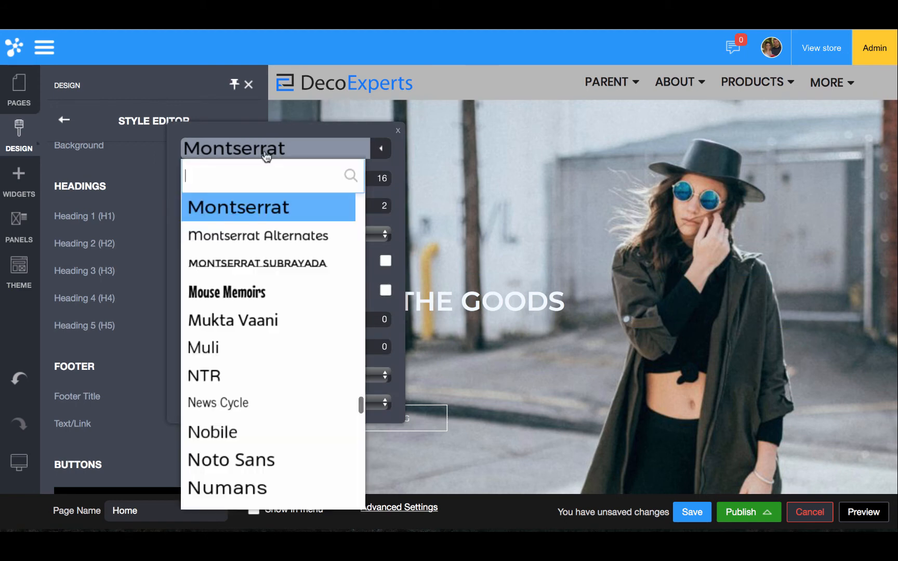
text(poppin)
click(253, 237)
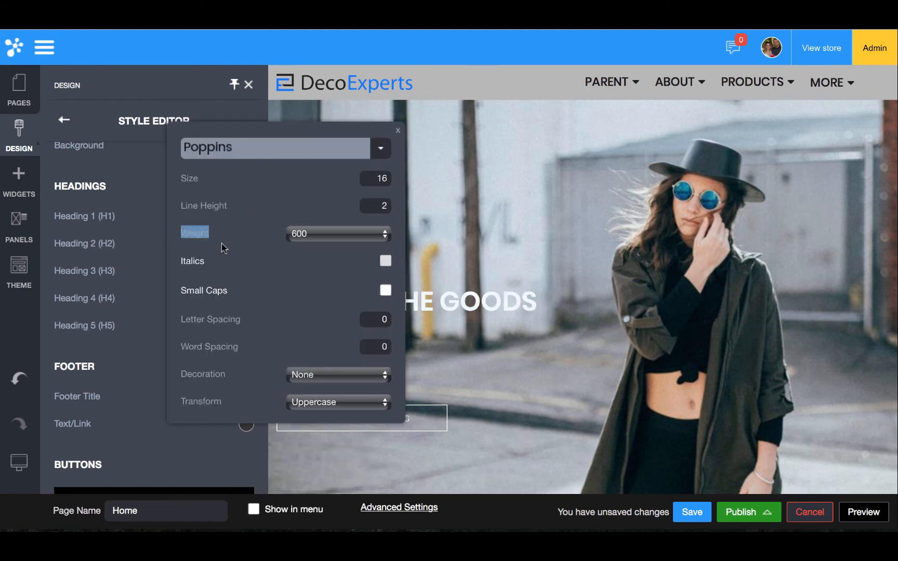
click(124, 311)
- Set the Heading 4 (H4) font to Poppins and close its font settings
click(191, 301)
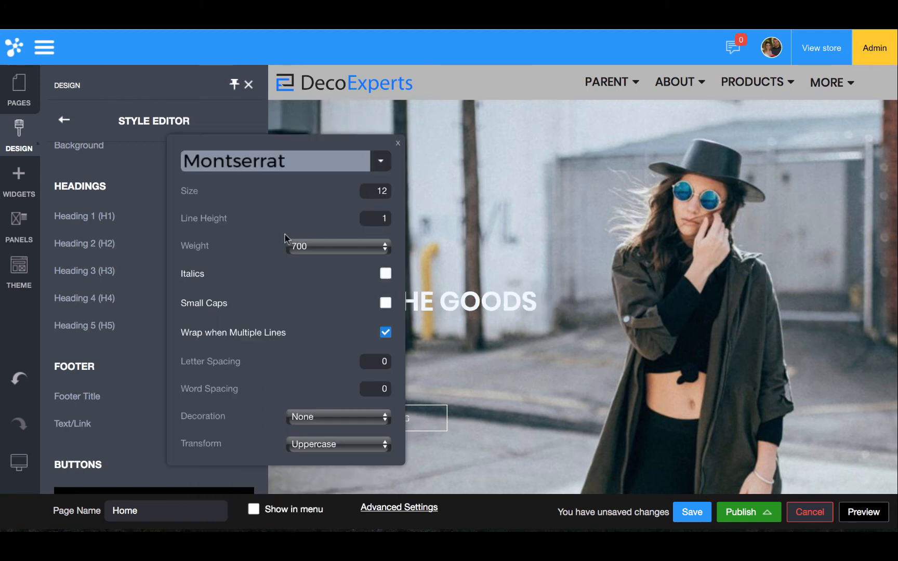
click(253, 165)
text(pop)
click(226, 253)
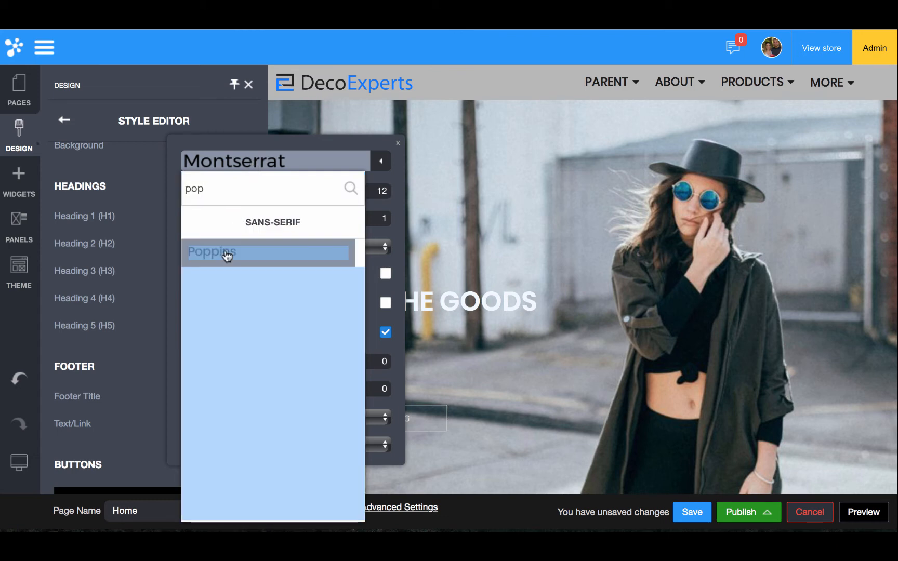
click(146, 314)
- Set the Heading 5 (H5) font to Poppins and close its font settings
click(226, 330)
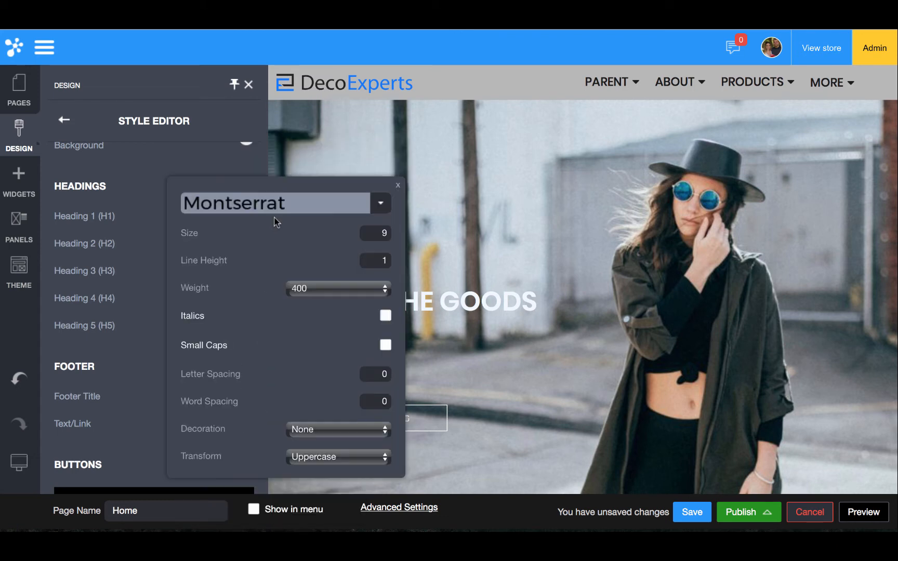
click(274, 208)
text(pop)
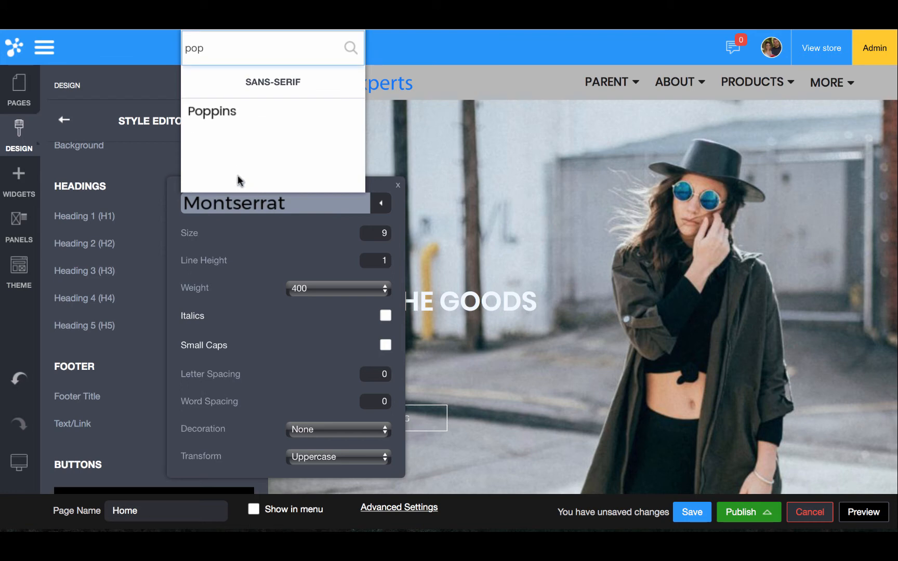
click(210, 110)
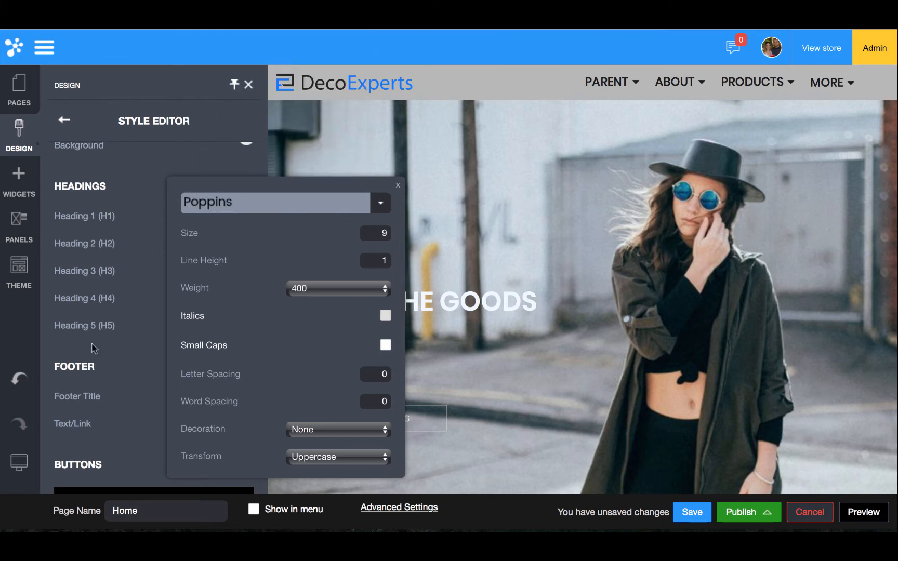
click(133, 357)
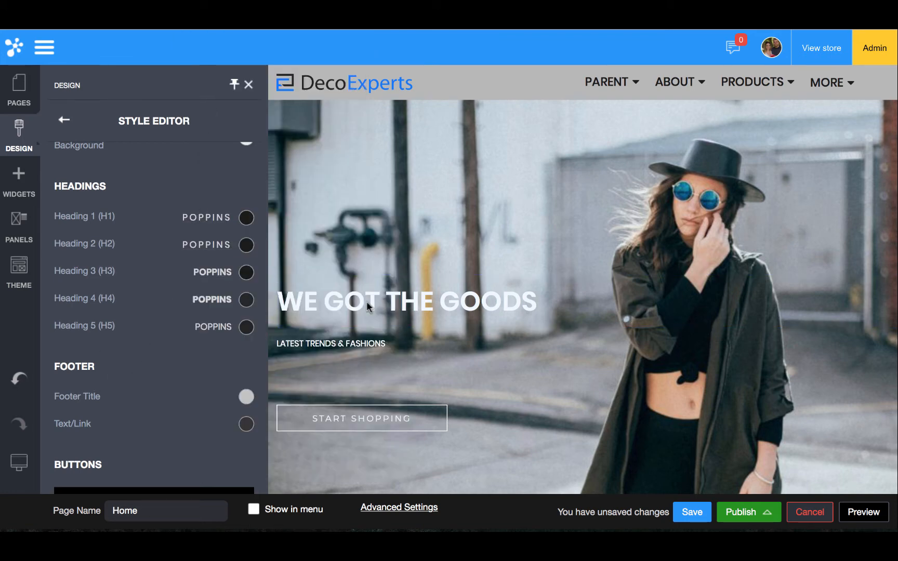
- Review the heading fonts on the home page and the style editor's footer and button styles, including the Standard button's options
scroll(354, 305, down, 9)
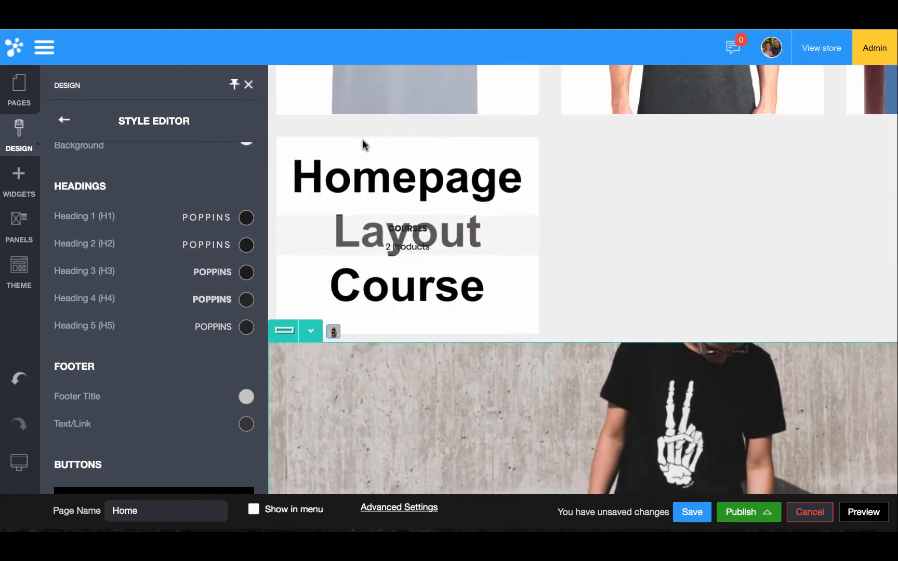
scroll(201, 262, down, 2)
scroll(202, 262, down, 2)
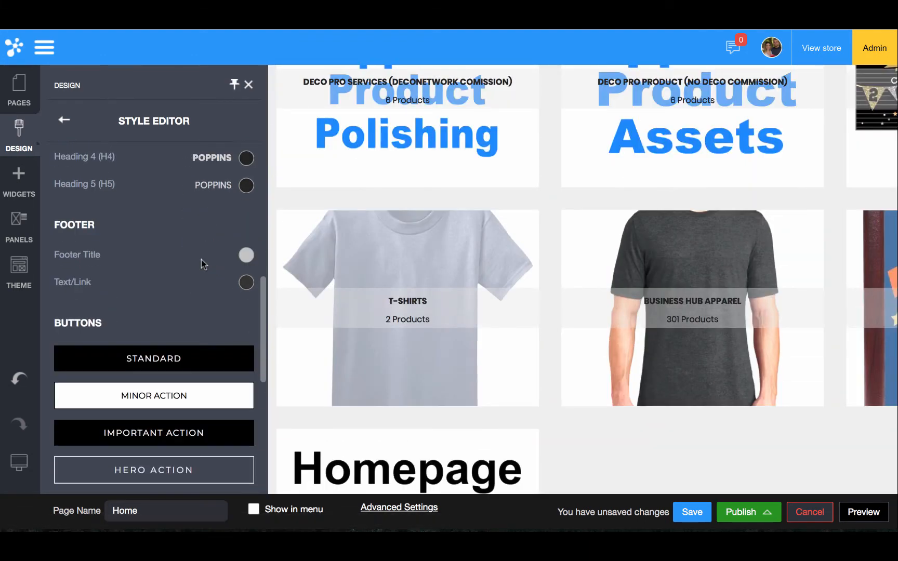
scroll(201, 260, up, 5)
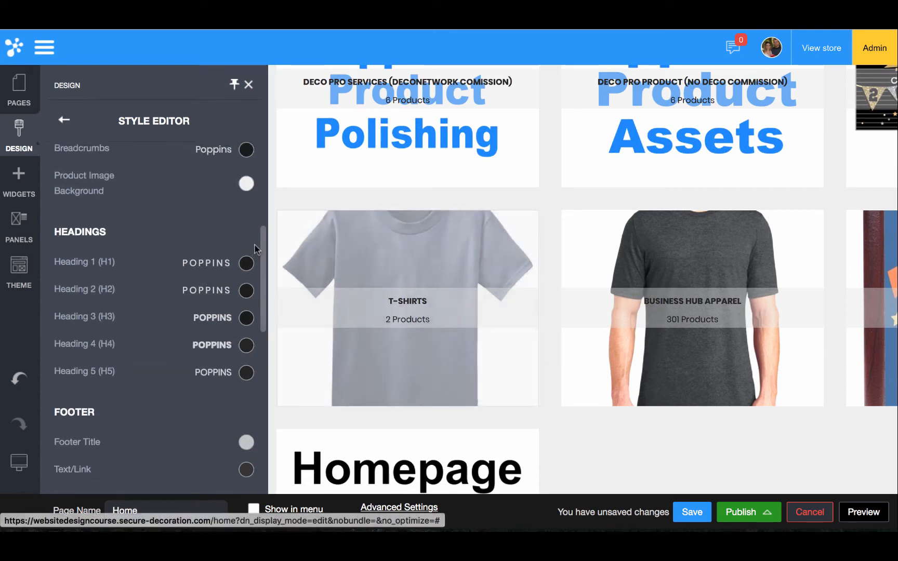
scroll(256, 249, down, 12)
scroll(257, 249, up, 4)
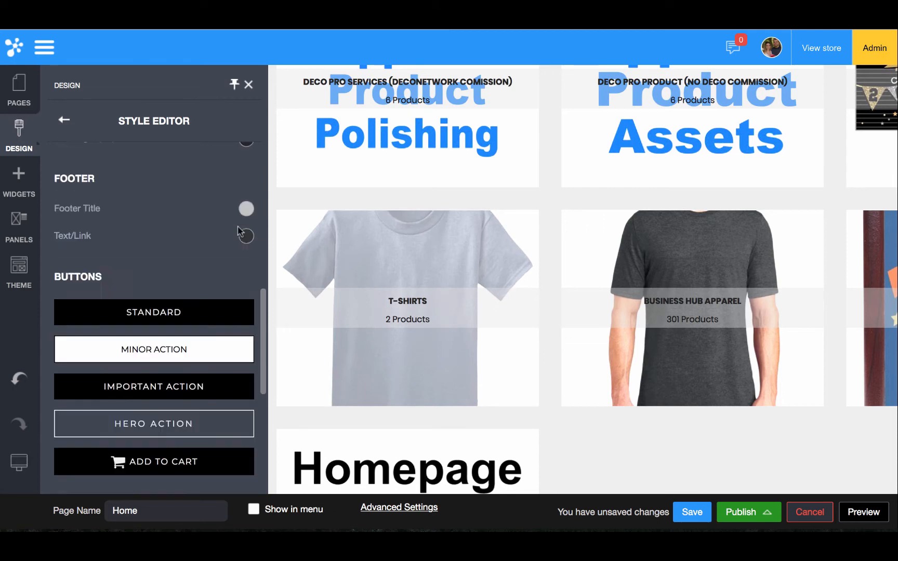
scroll(318, 193, up, 1)
scroll(187, 235, up, 5)
scroll(187, 235, up, 2)
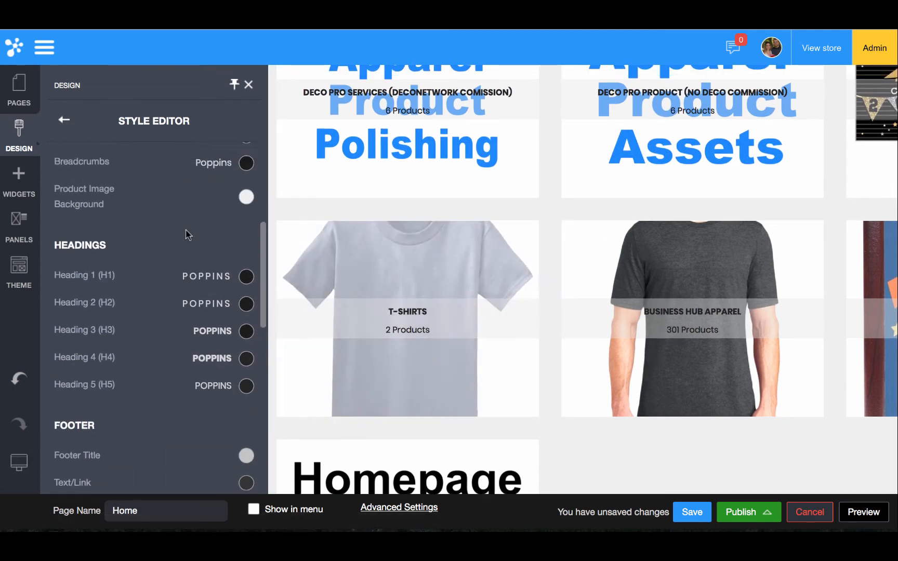
scroll(187, 235, down, 5)
scroll(187, 235, down, 3)
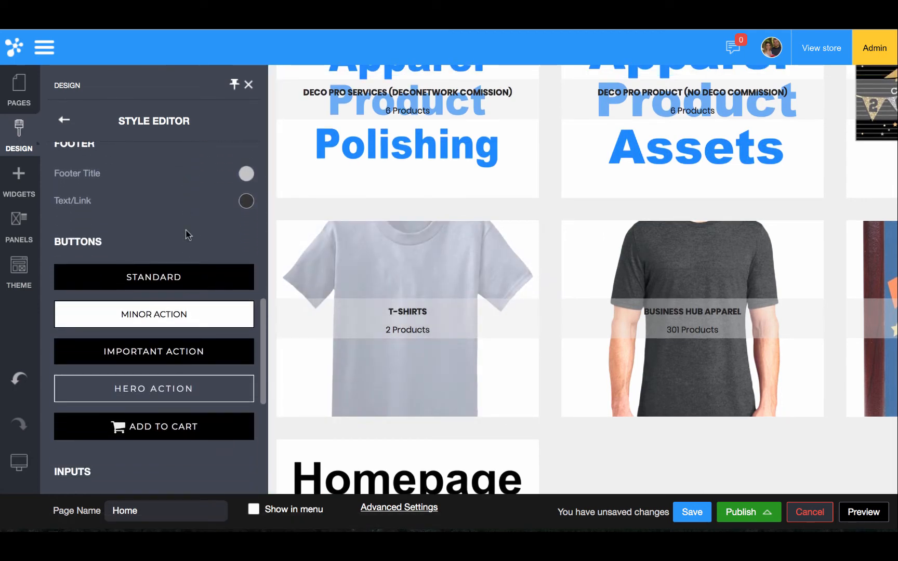
scroll(138, 286, up, 1)
scroll(136, 289, down, 3)
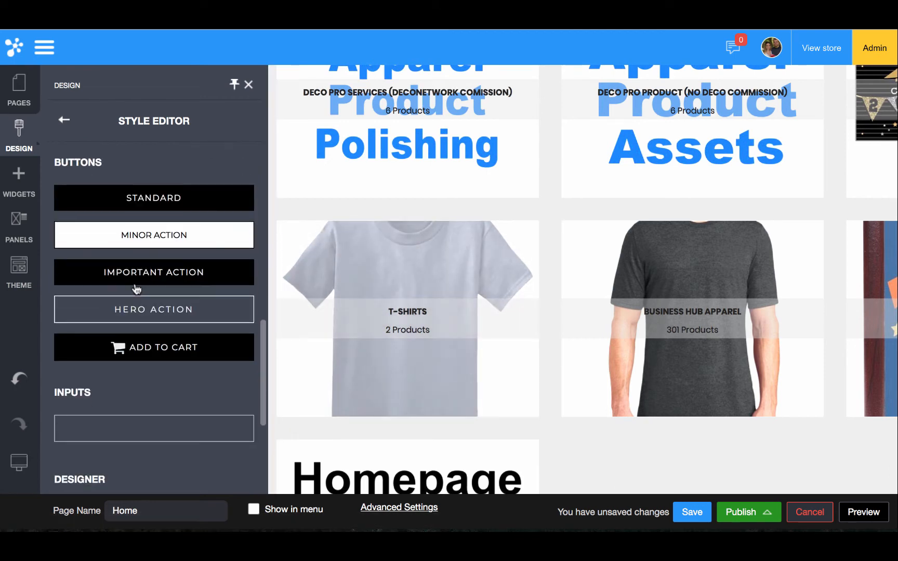
click(167, 195)
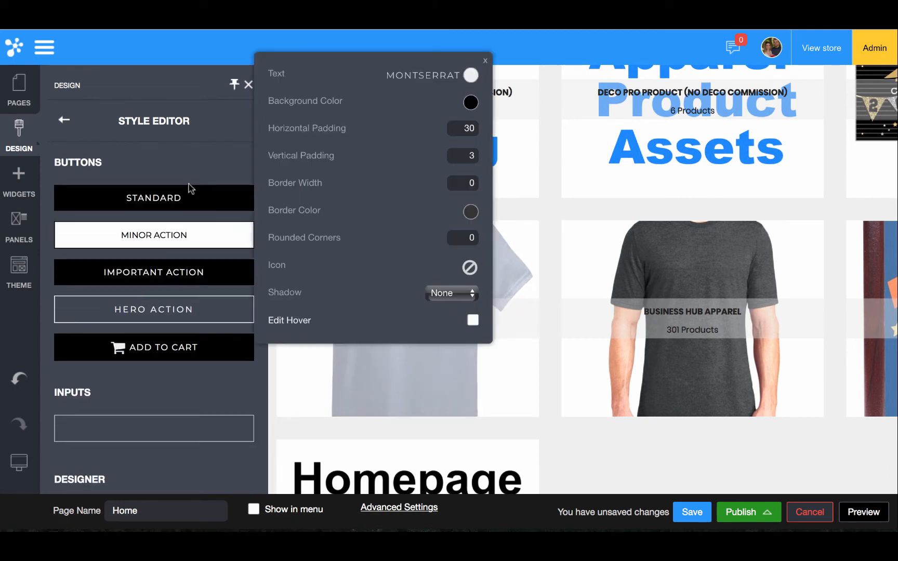
click(200, 168)
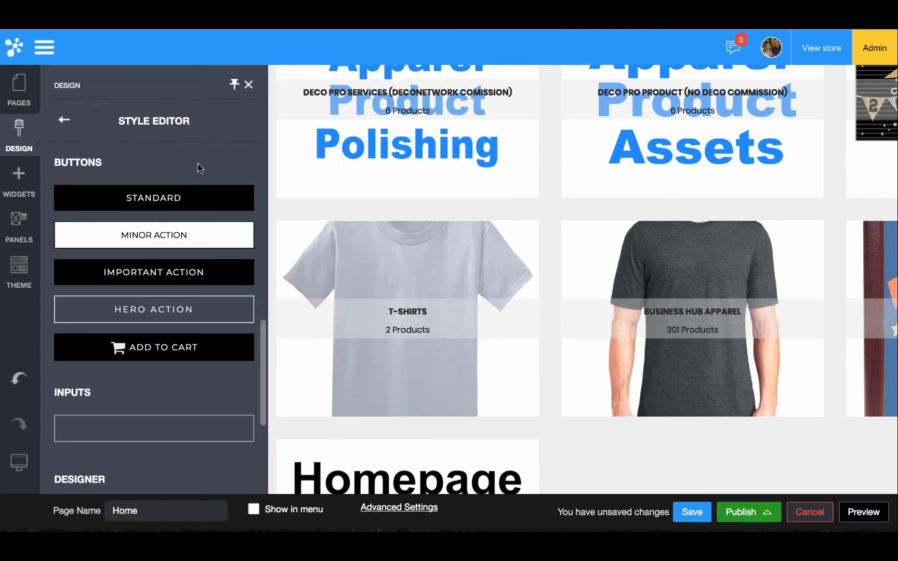
click(224, 204)
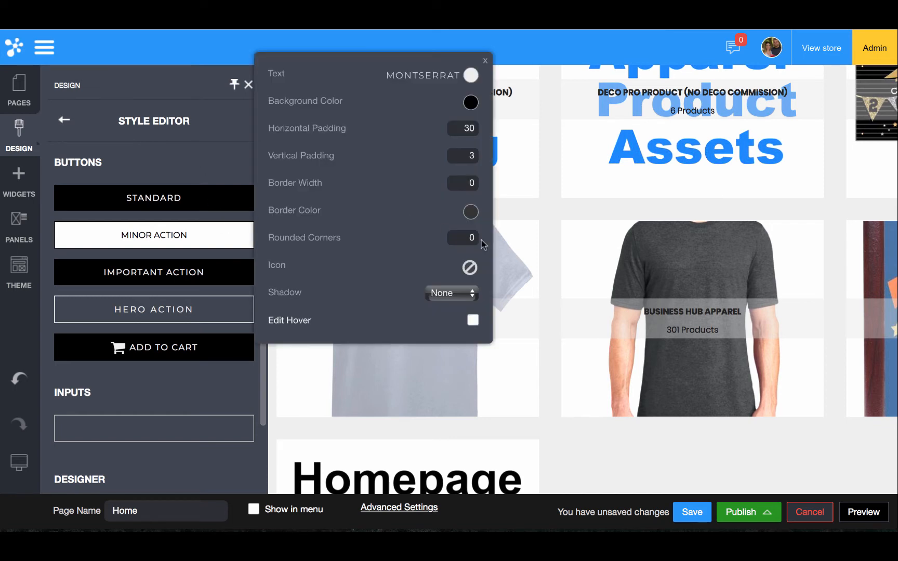
click(197, 180)
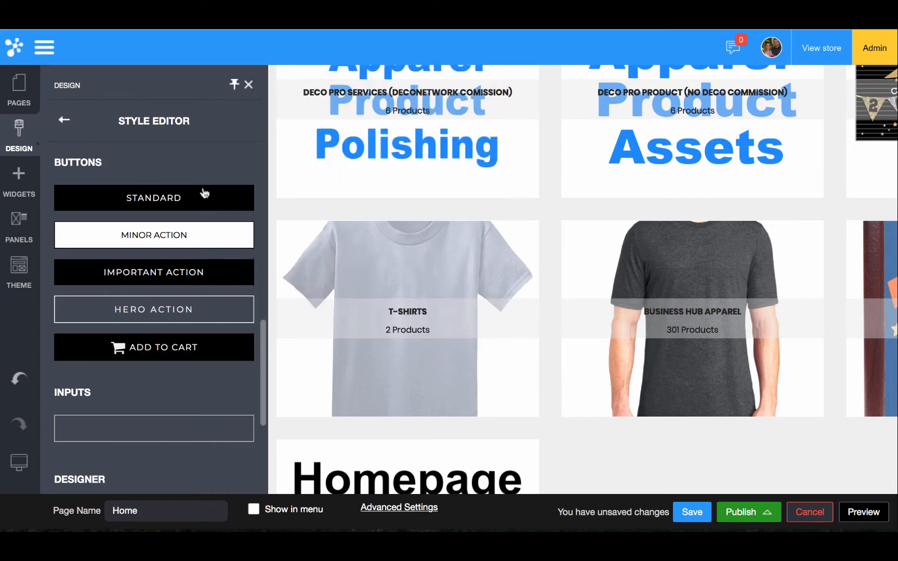
- Set the Standard button's text font to Poppins and close its font settings
click(204, 193)
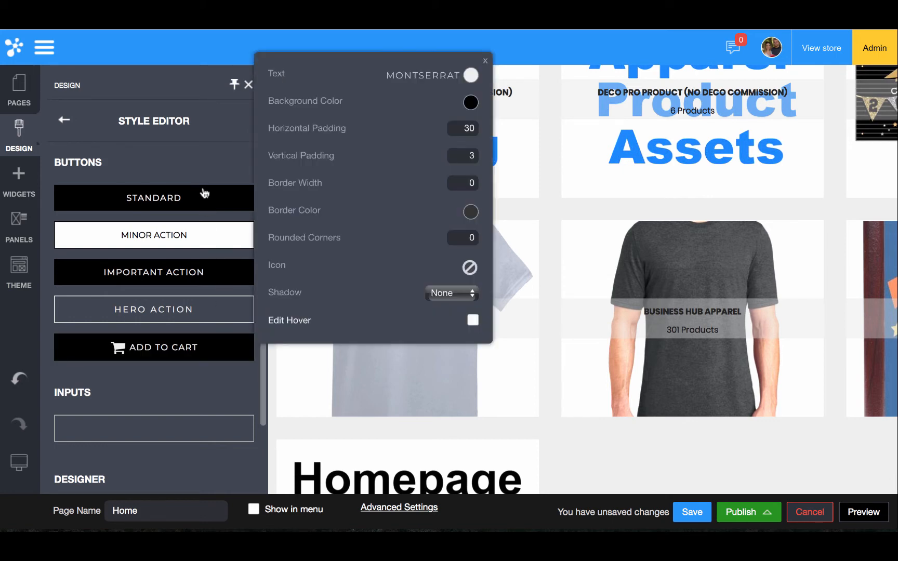
click(436, 78)
click(549, 59)
text(pop)
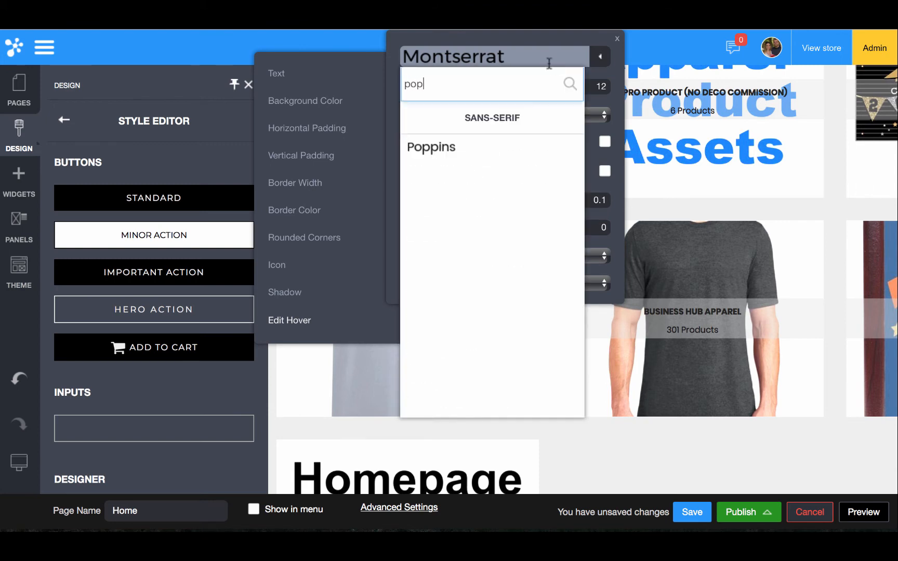
click(457, 149)
click(217, 227)
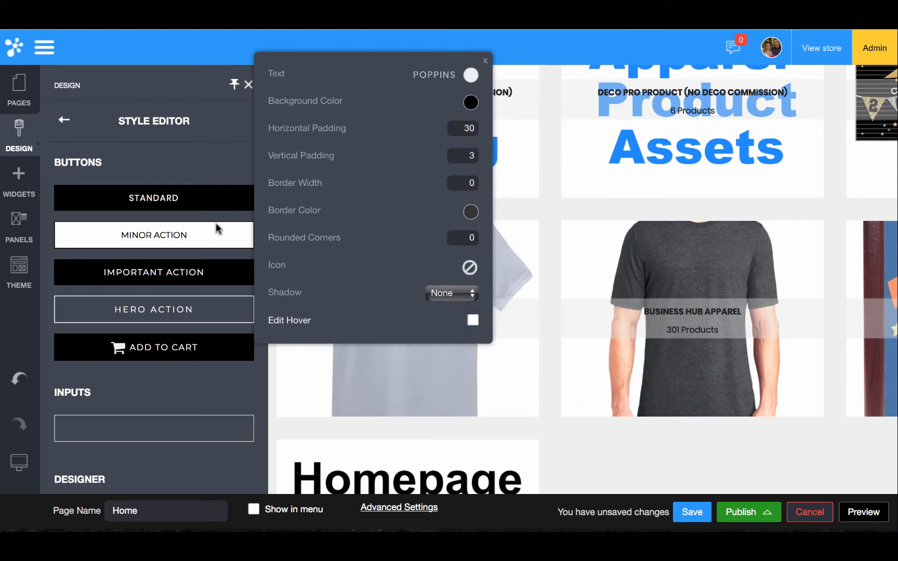
- Set the Minor Action button's text to Poppins at size 13 and weight 500, and close its settings
click(217, 227)
click(430, 114)
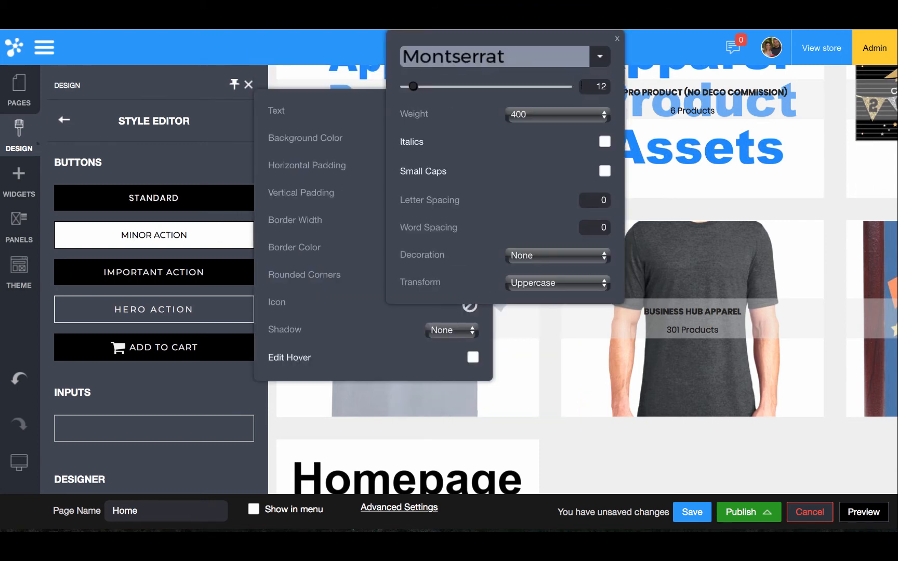
click(577, 66)
text(pop)
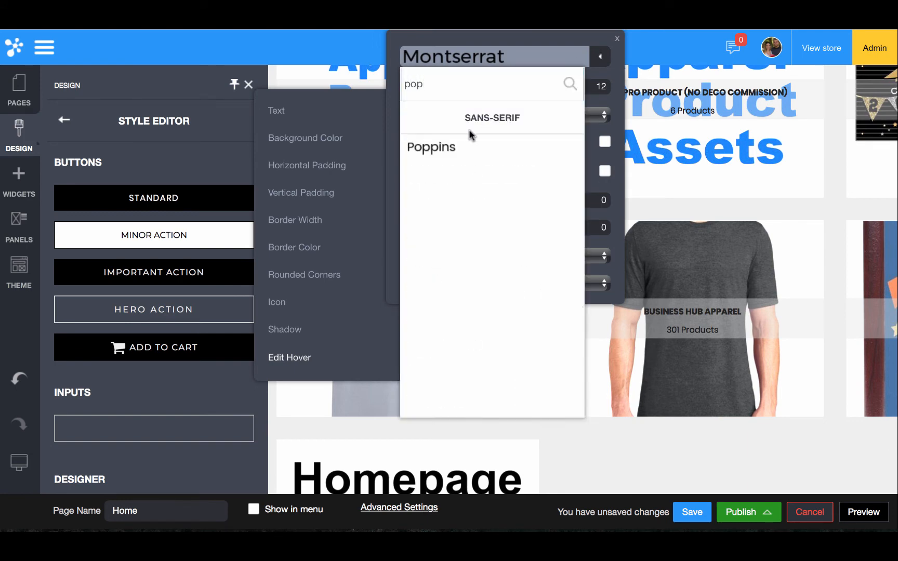
click(471, 146)
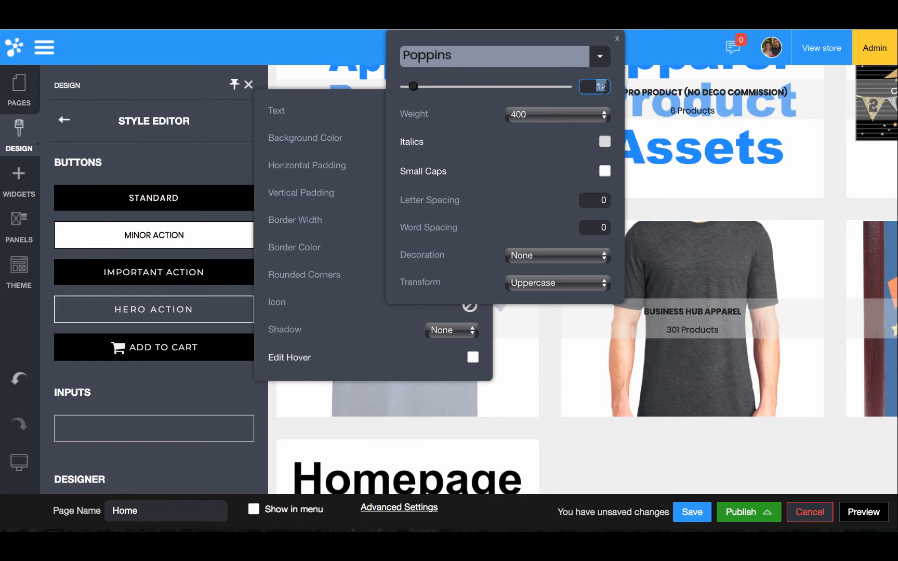
text(13)
click(568, 115)
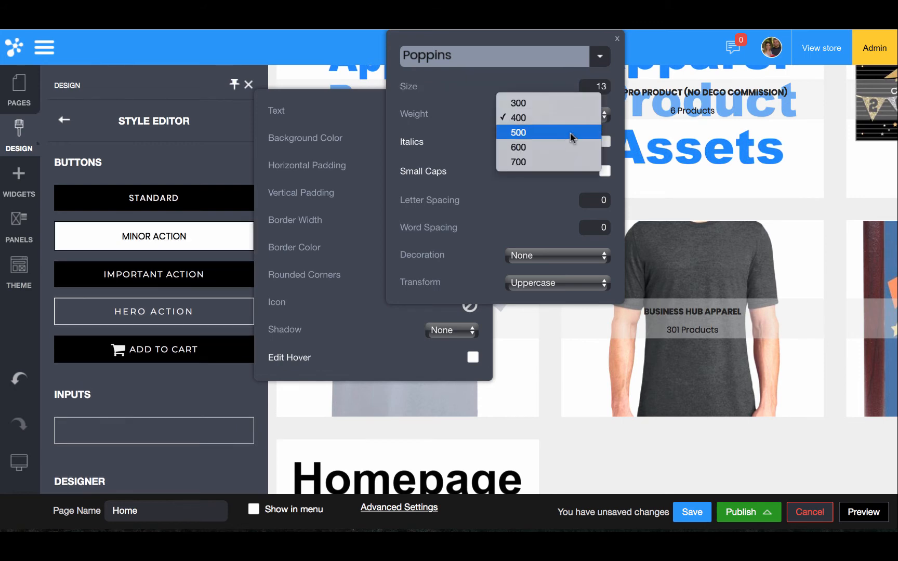
click(568, 136)
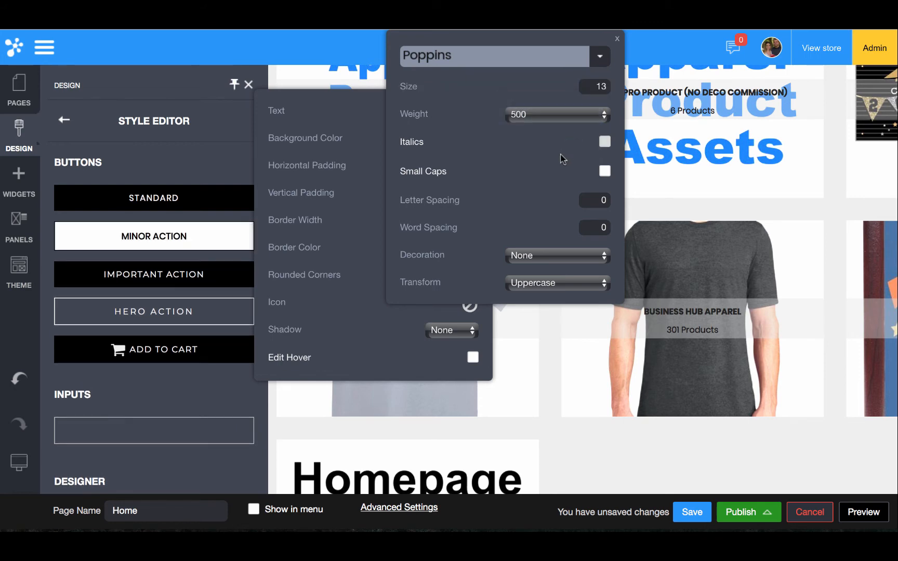
click(178, 204)
click(177, 205)
- Set the Standard button's text size to 13, increase its font weight, and close its settings
click(178, 205)
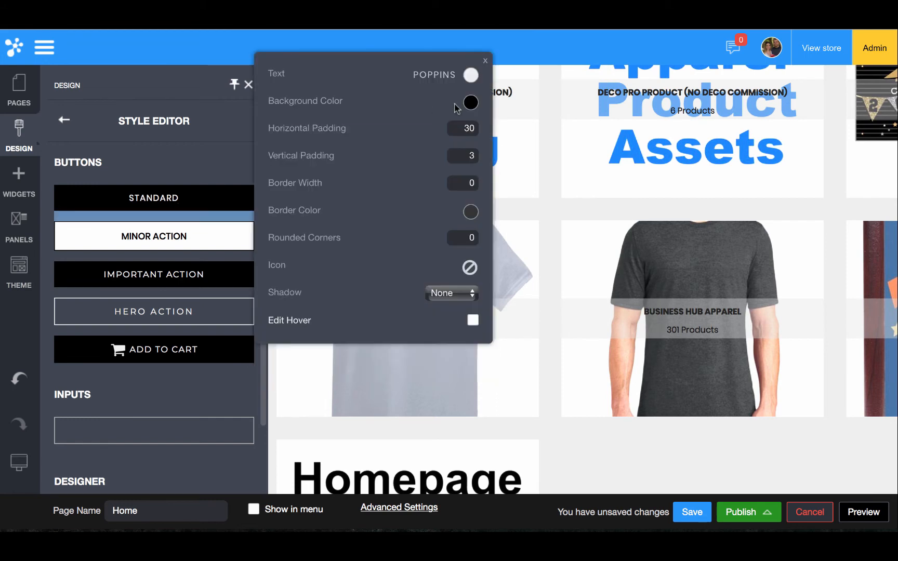
click(446, 77)
text(13)
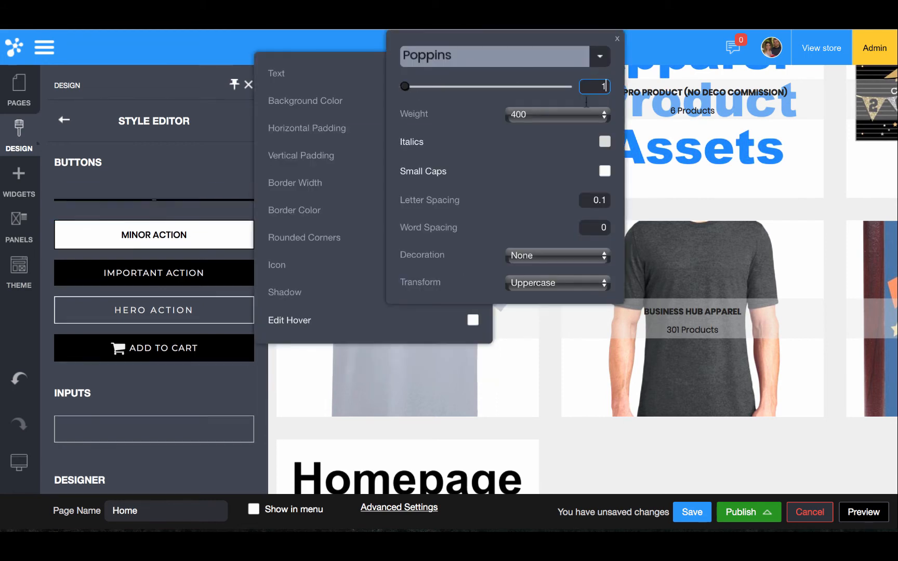
click(569, 114)
click(220, 267)
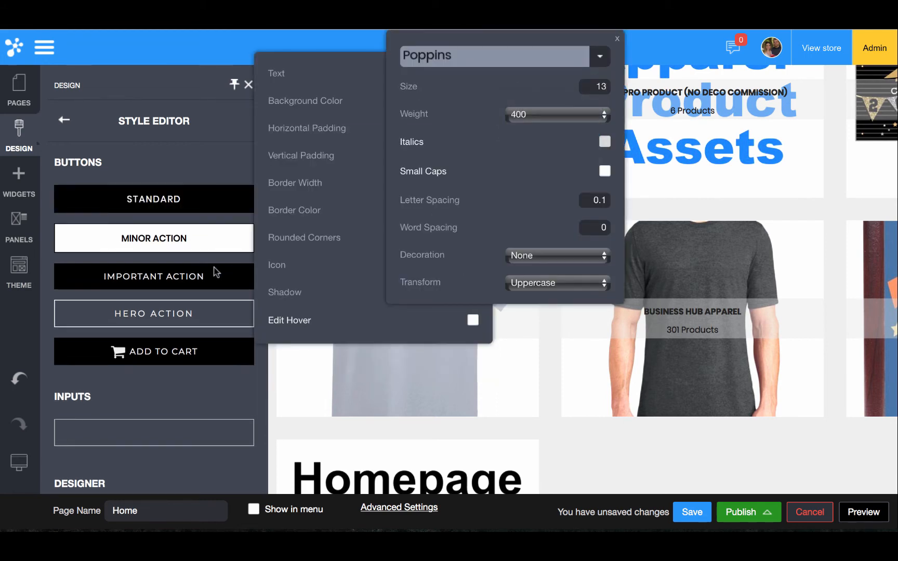
click(214, 268)
click(214, 268)
- Set the Important Action button's text to Poppins at size 13 and weight 500, and close its settings
click(216, 276)
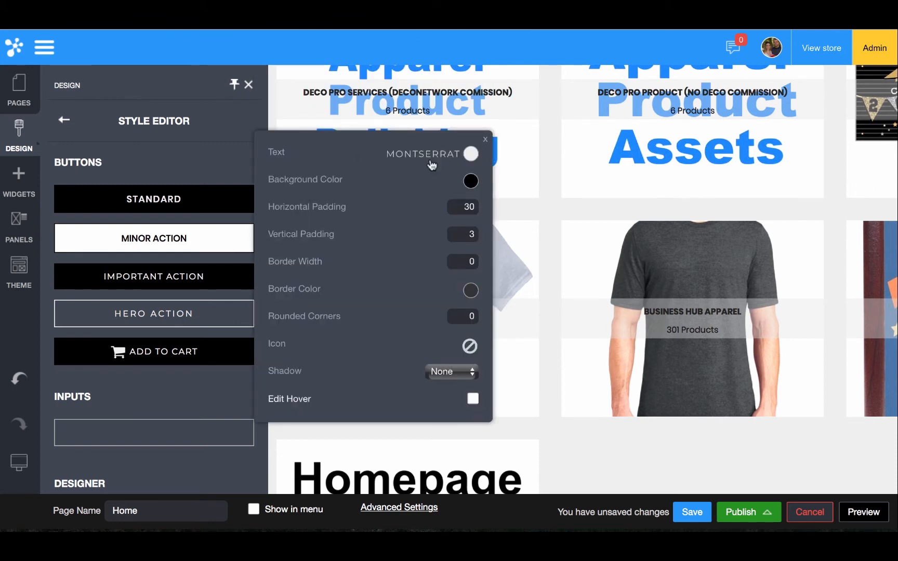
click(431, 162)
click(553, 61)
text(pop)
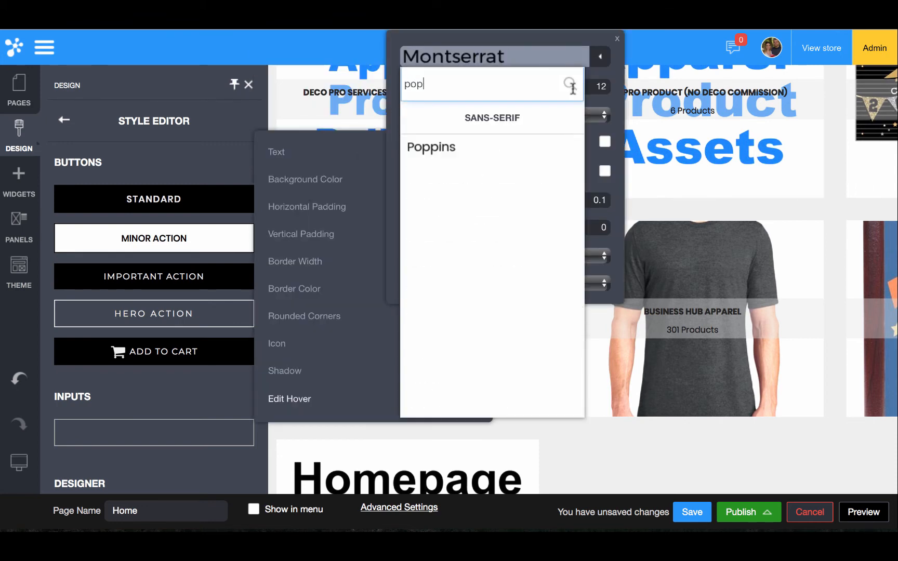
click(526, 150)
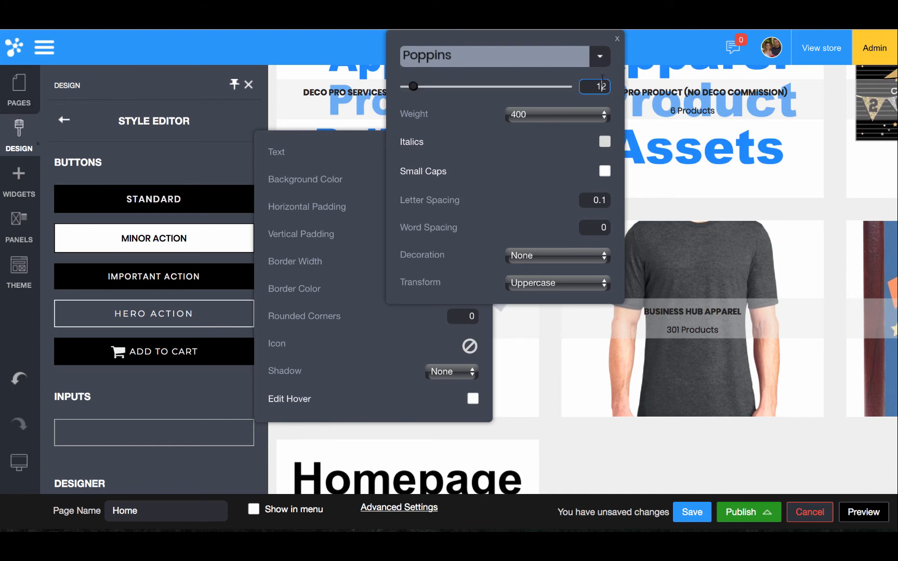
text(13)
click(575, 117)
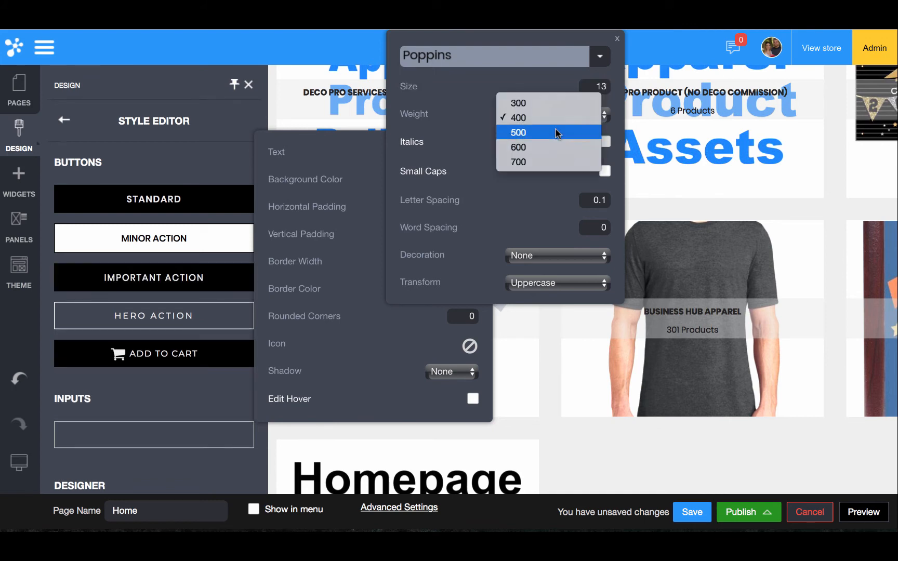
click(556, 133)
click(160, 312)
click(160, 313)
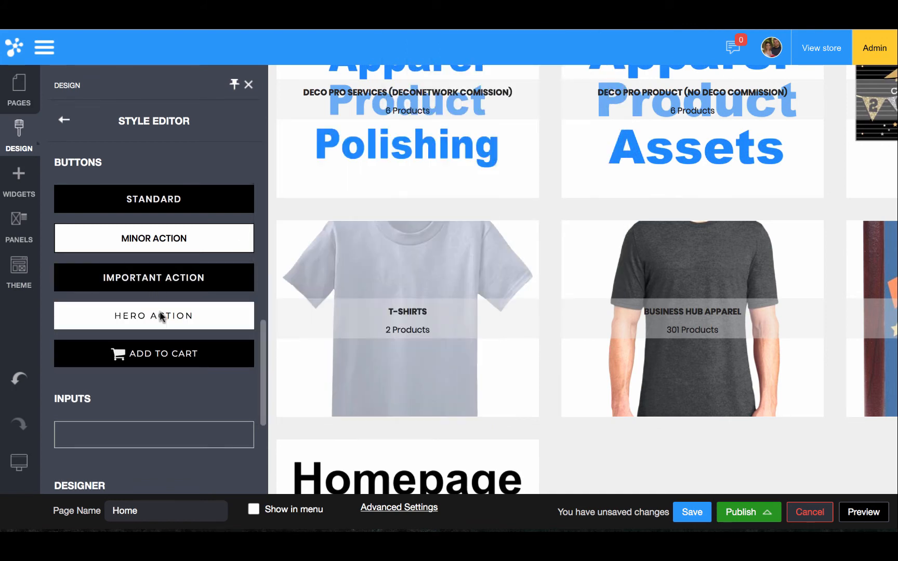
- Set the Hero Action button's text font to Poppins with weight 500 and close its settings
click(161, 316)
click(446, 71)
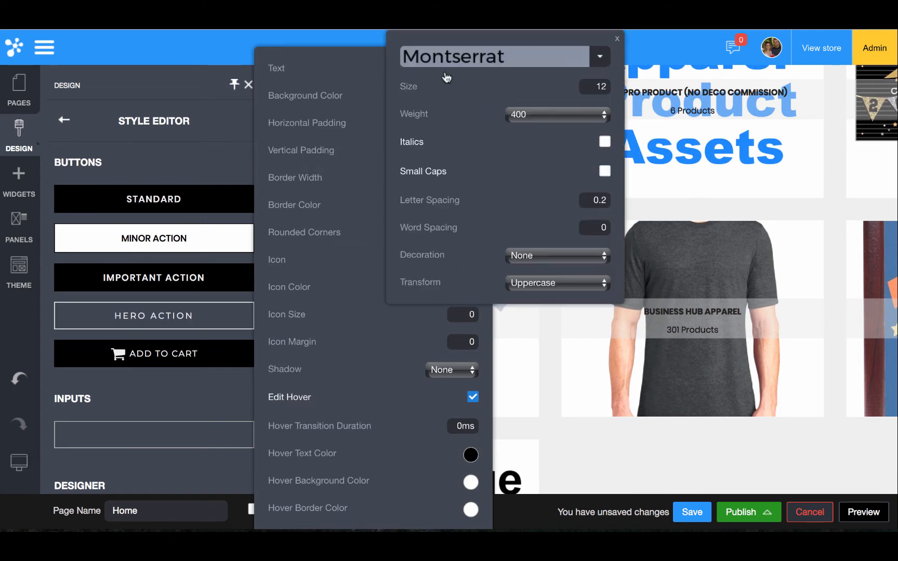
click(585, 63)
text(op)
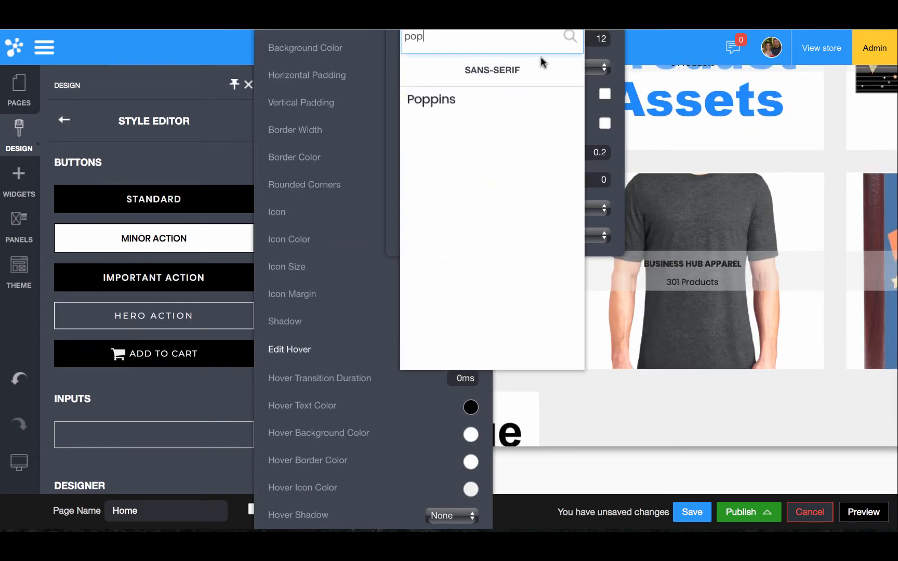
click(444, 111)
click(594, 64)
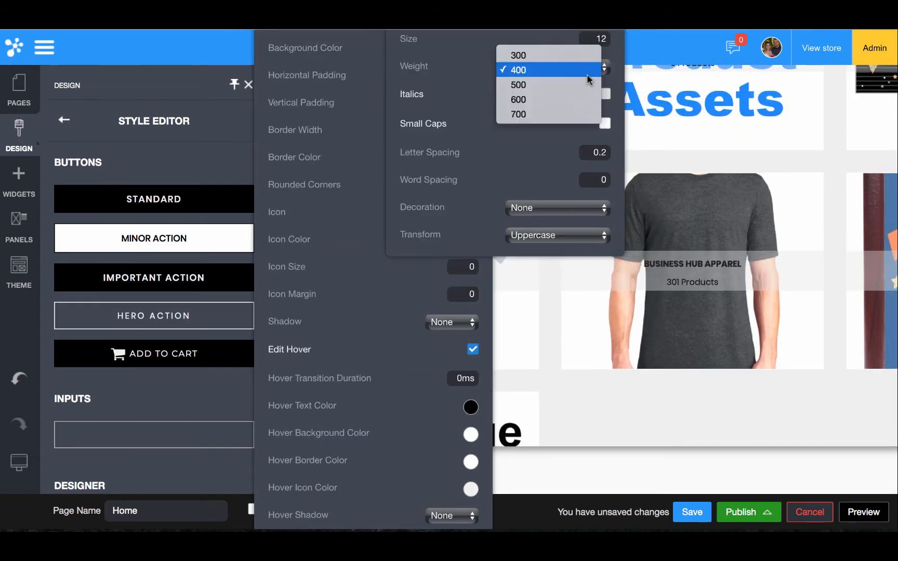
click(275, 282)
click(225, 339)
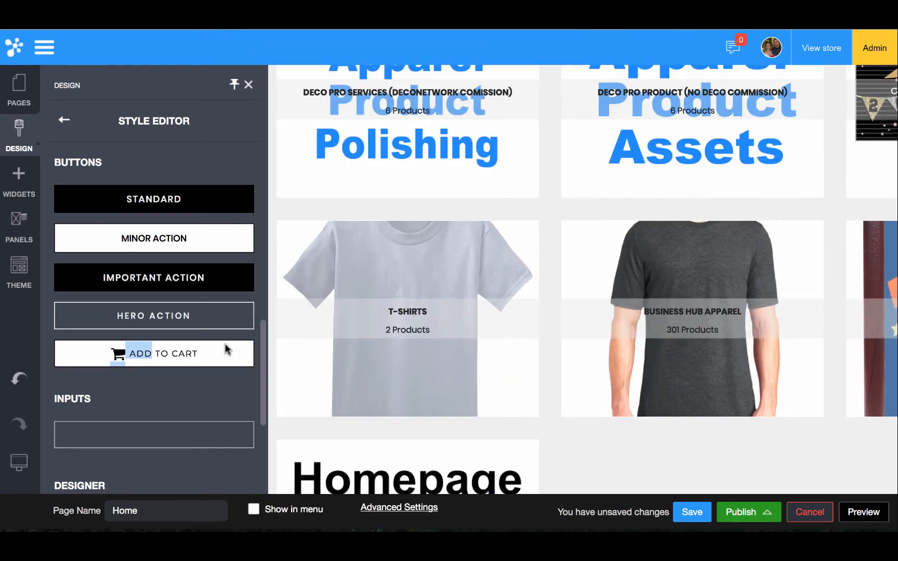
- Set the Add to Cart button's text to Poppins at size 13 and weight 500, and close its settings
click(135, 352)
click(447, 106)
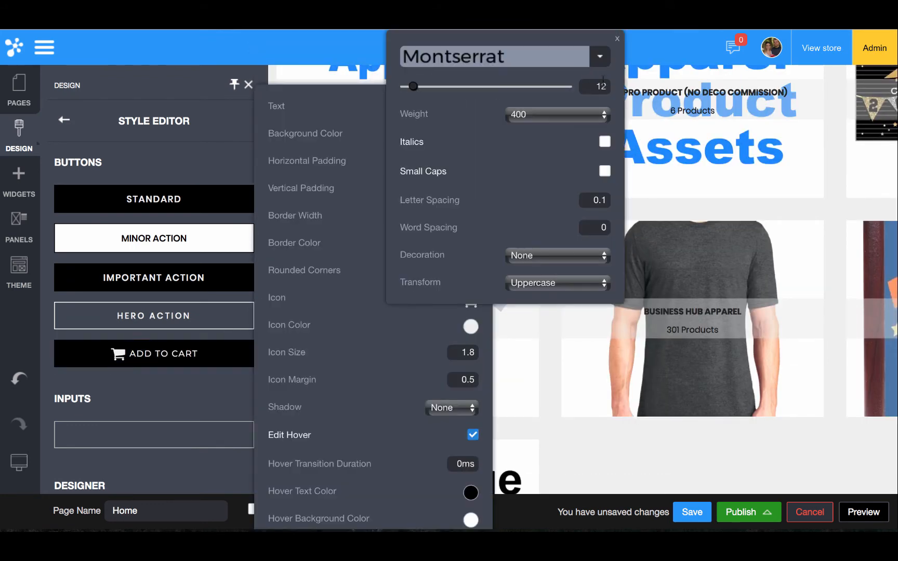
double_click(602, 85)
text(13)
click(587, 118)
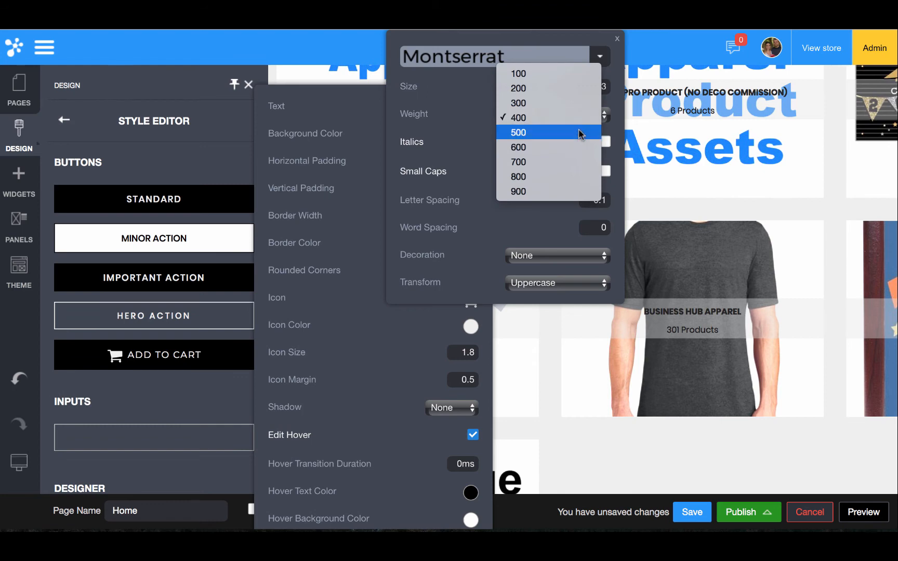
click(576, 118)
click(561, 55)
text(pop)
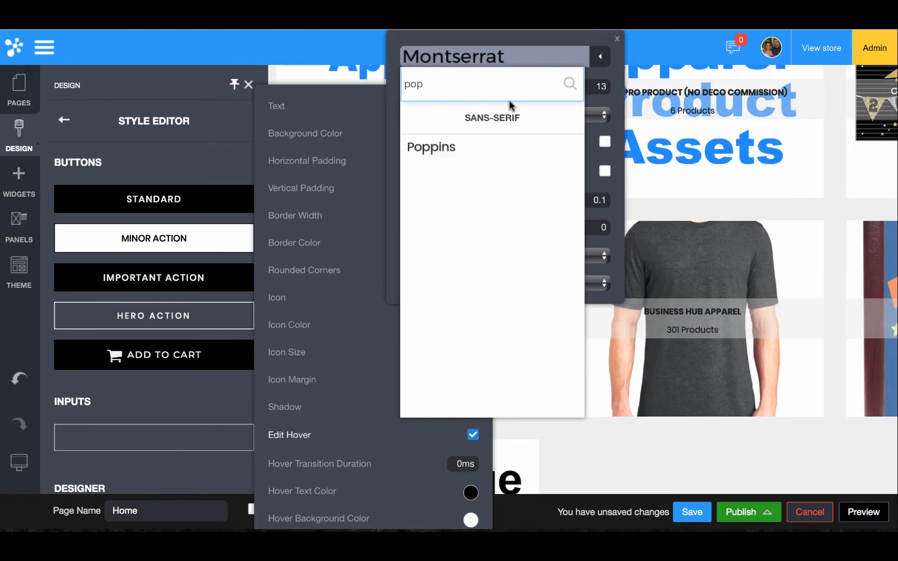
click(477, 148)
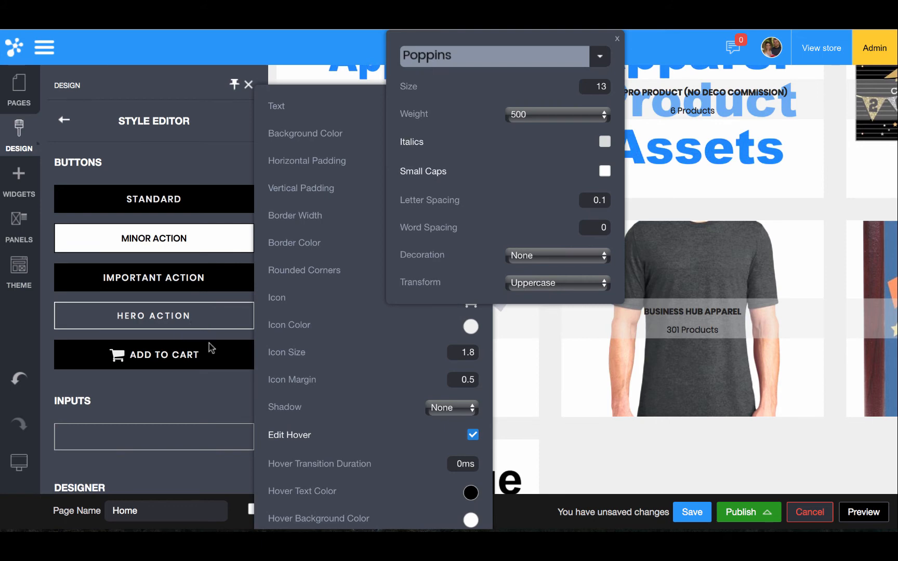
click(213, 400)
- Set the Hero Action button's text size to 13 and close its font settings
click(229, 314)
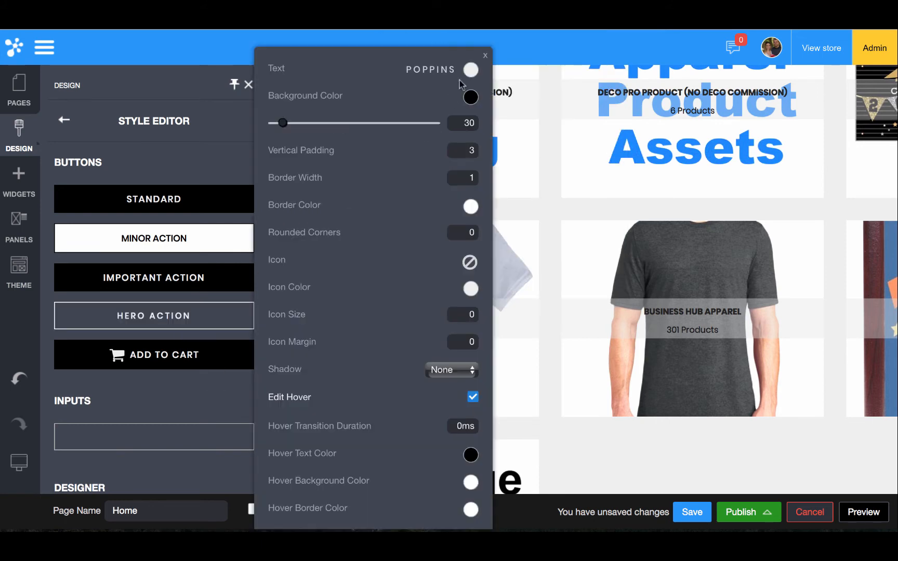
click(446, 69)
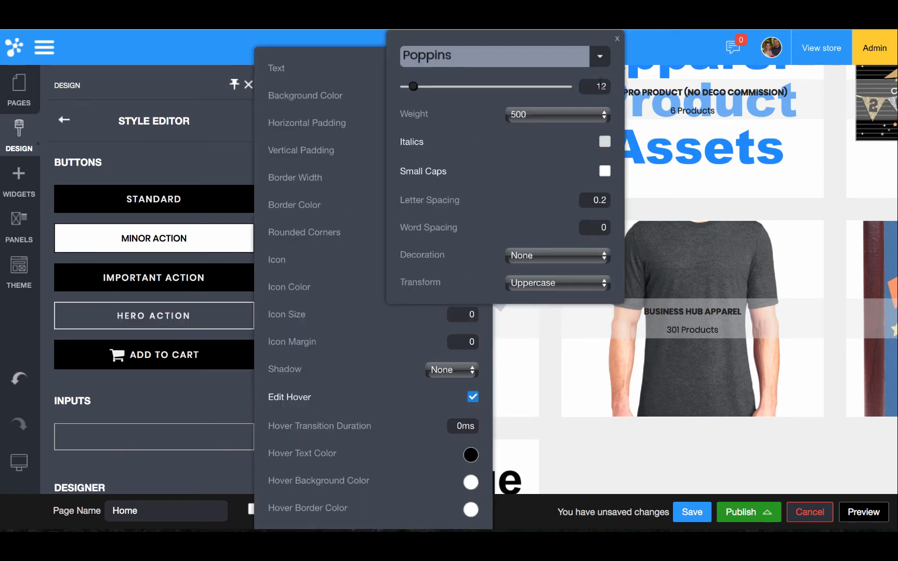
double_click(599, 85)
text(13)
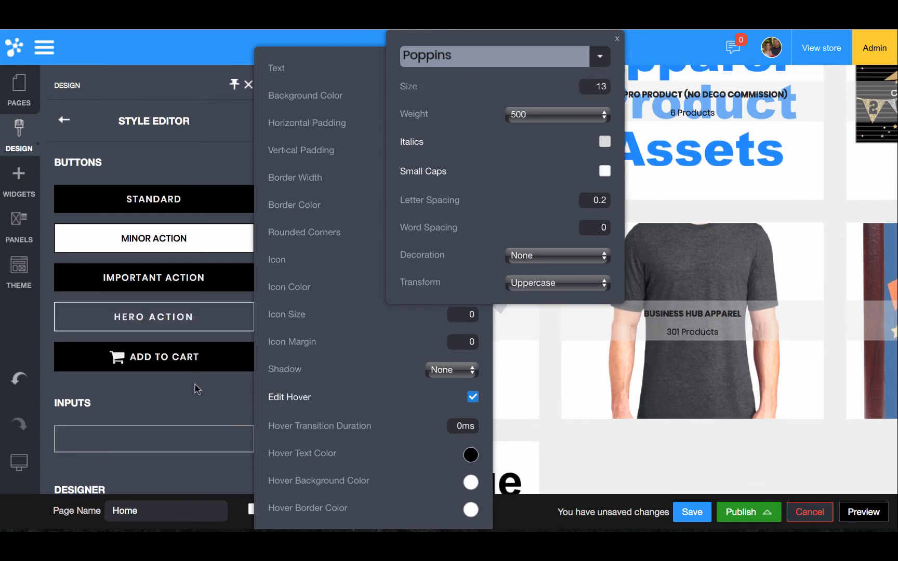
click(194, 384)
- Check the Minor Action button's style options and text font settings
click(195, 237)
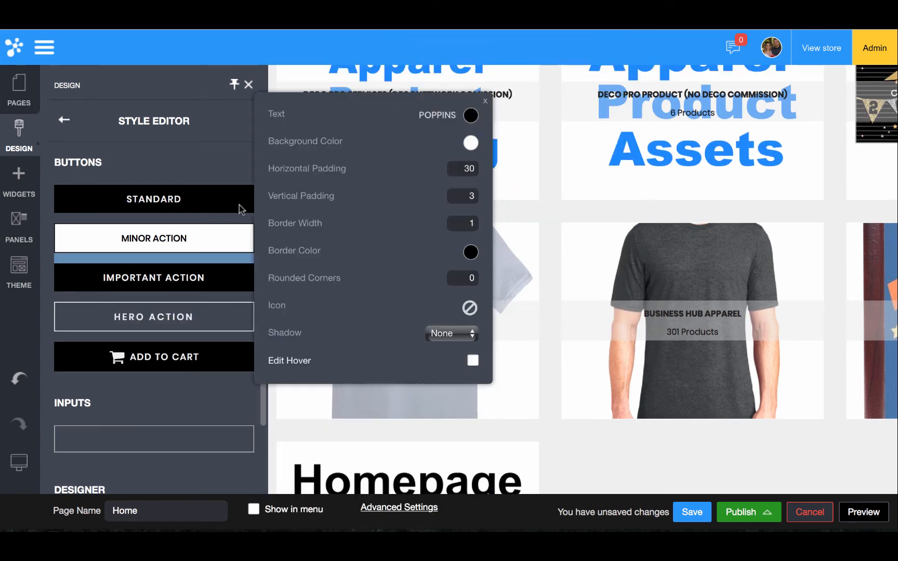
click(425, 117)
click(192, 171)
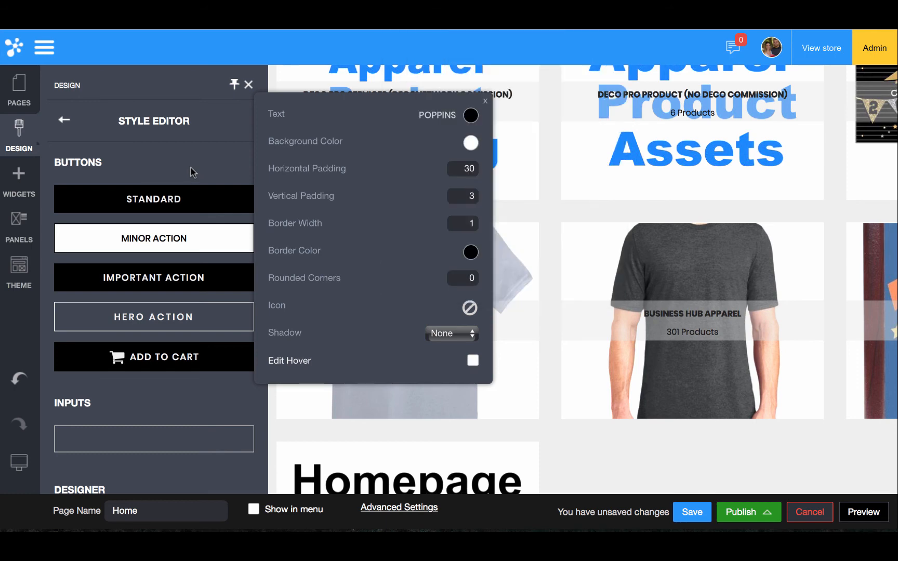
click(191, 168)
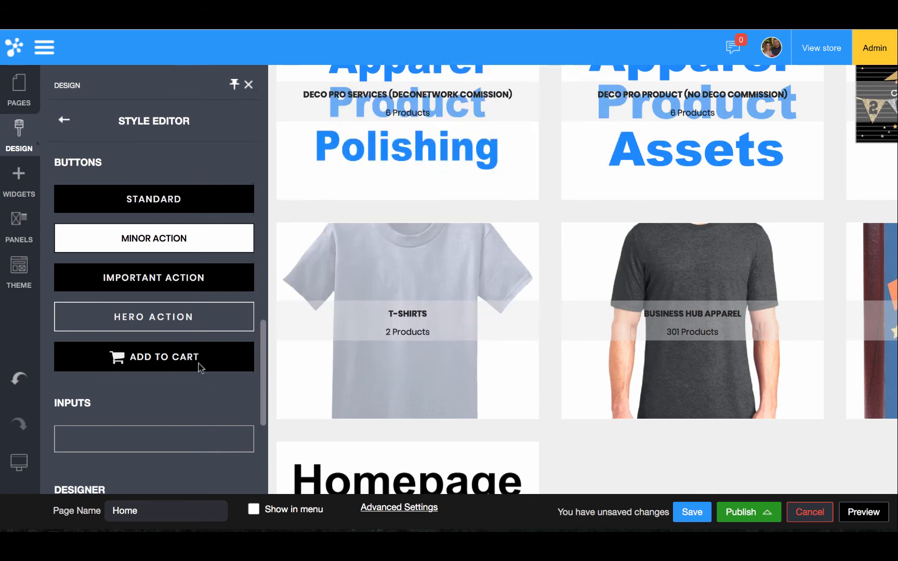
- Give the Standard button a border of width 2 in black
click(193, 198)
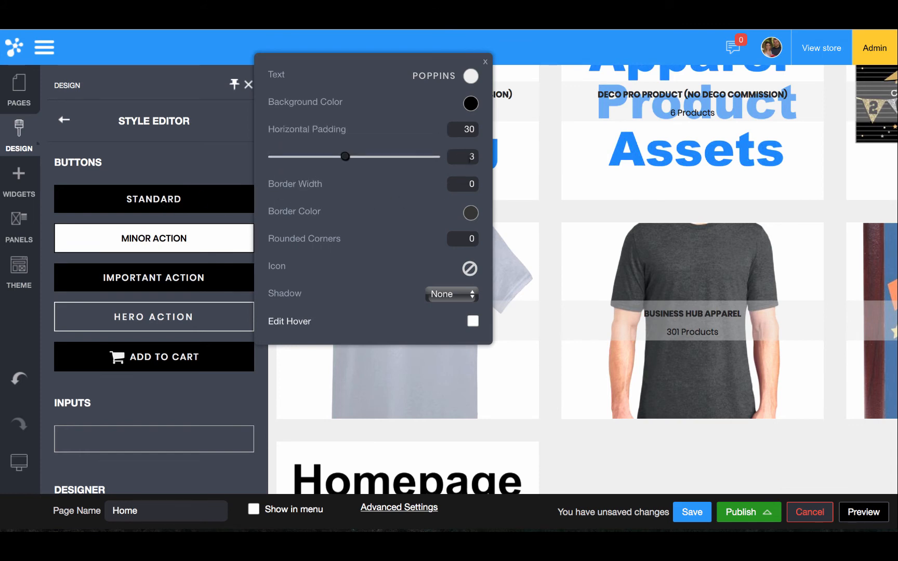
click(470, 184)
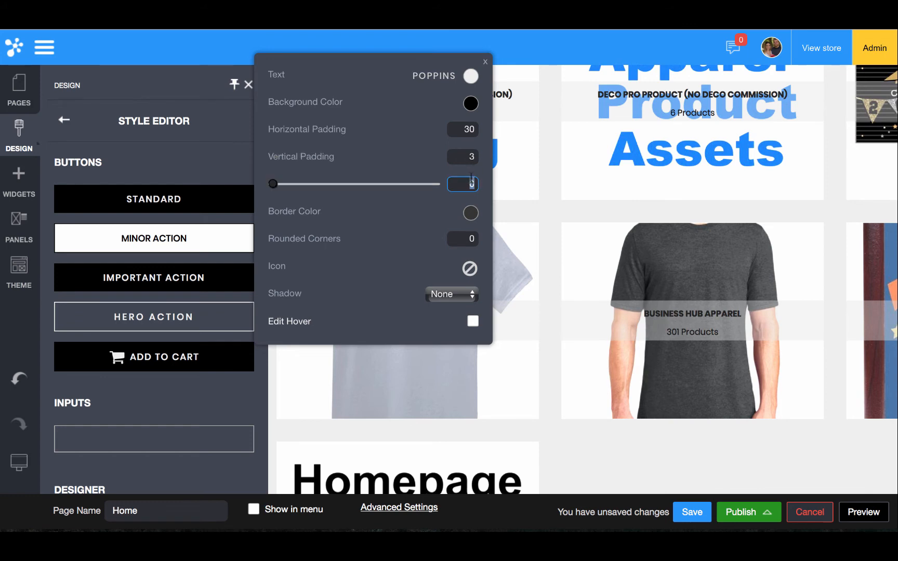
text(2)
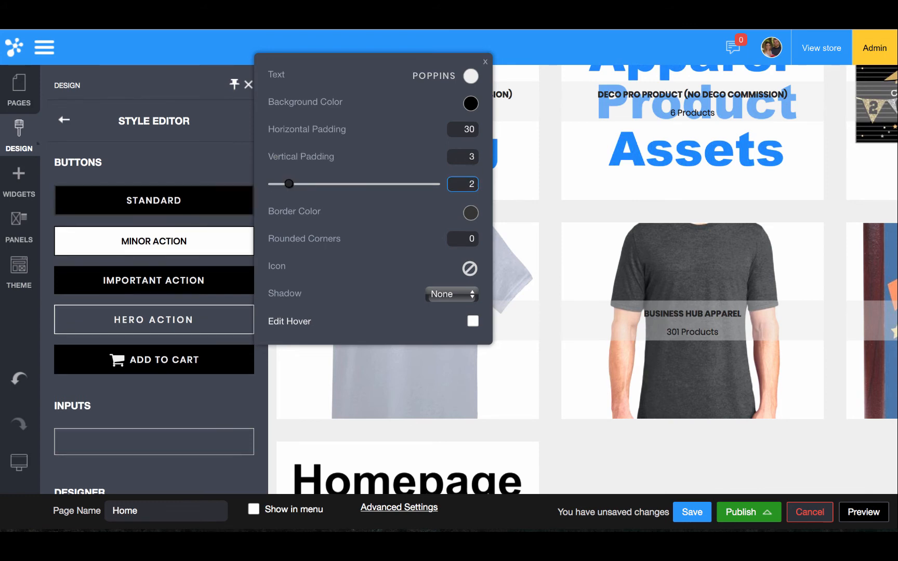
click(470, 213)
click(188, 242)
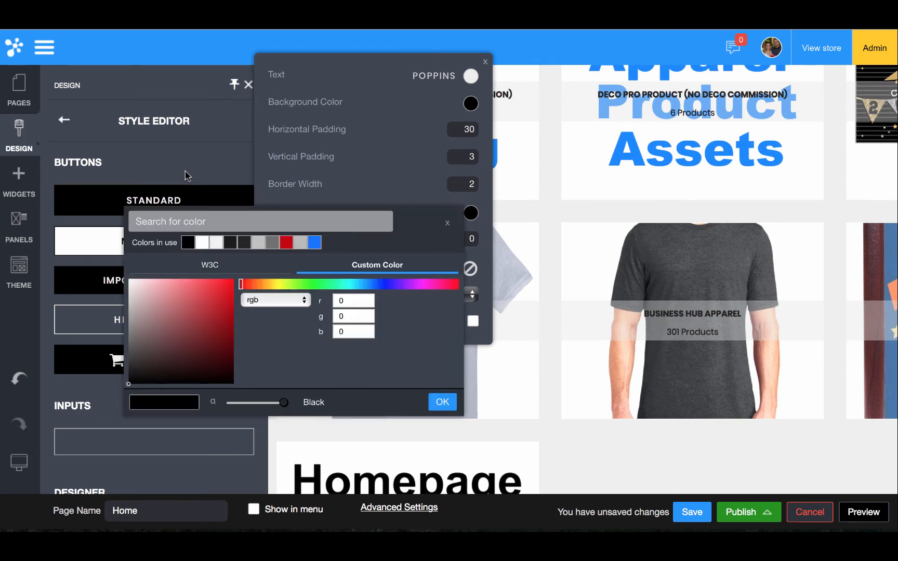
click(185, 171)
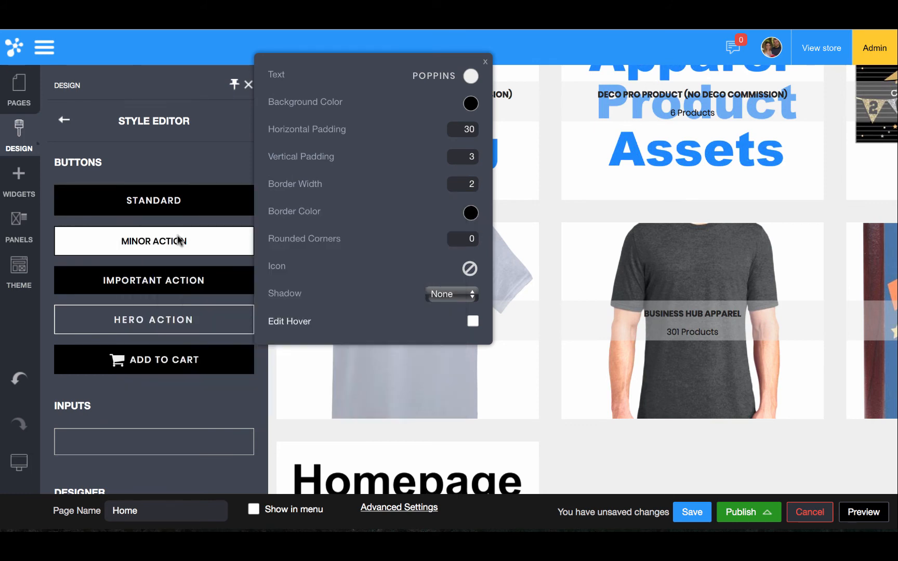
- Enable hover editing for the Standard button and set its hover background to the blue already in use in the store
click(473, 322)
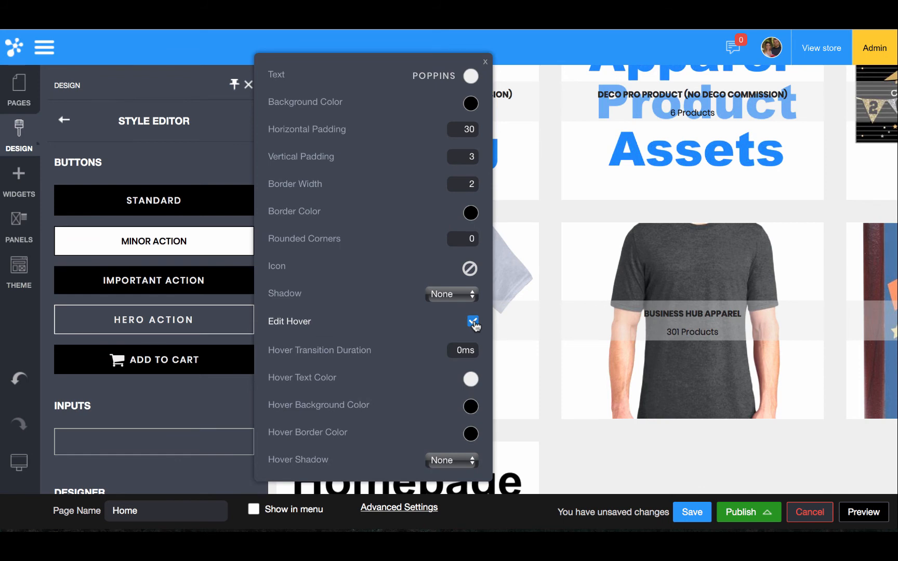
click(471, 407)
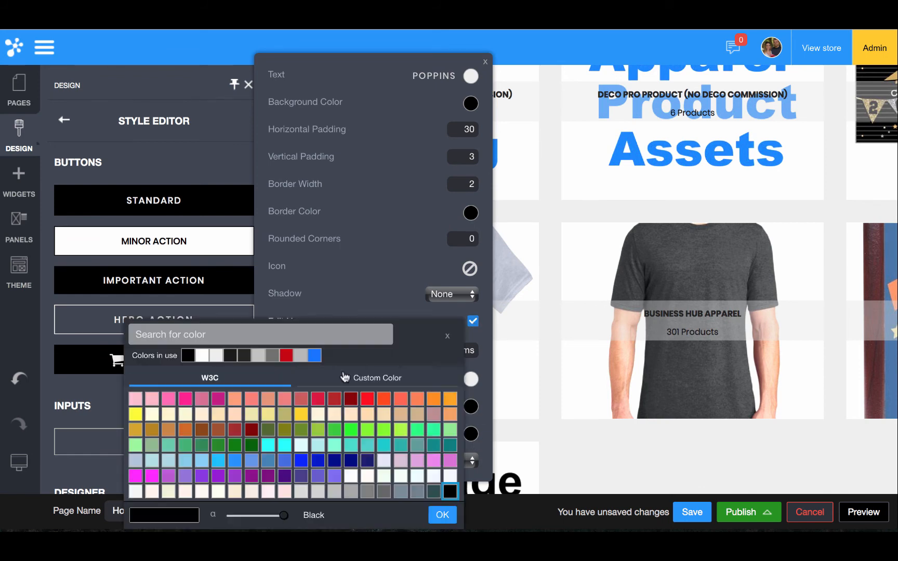
click(314, 356)
click(484, 427)
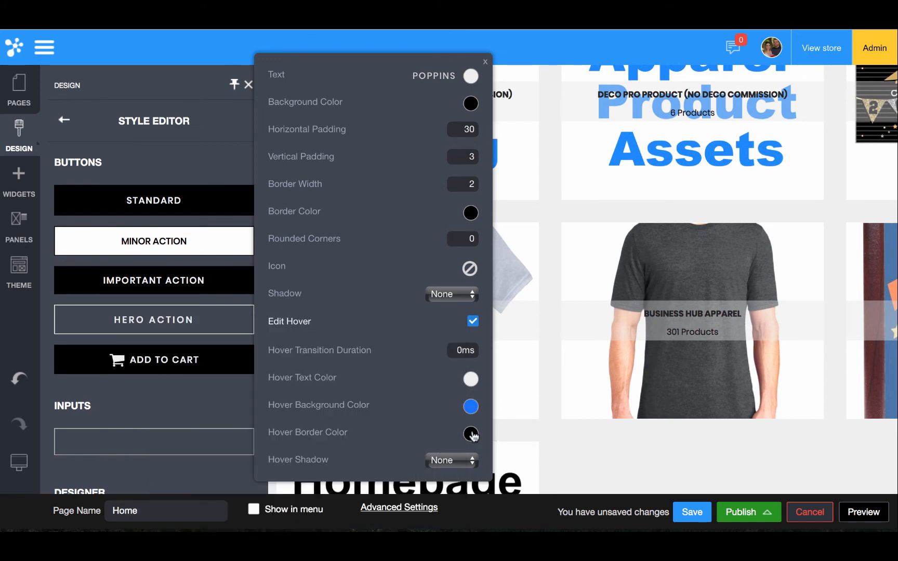
- Set the Standard button's hover border to the blue already in use and close its style options
click(472, 433)
click(319, 357)
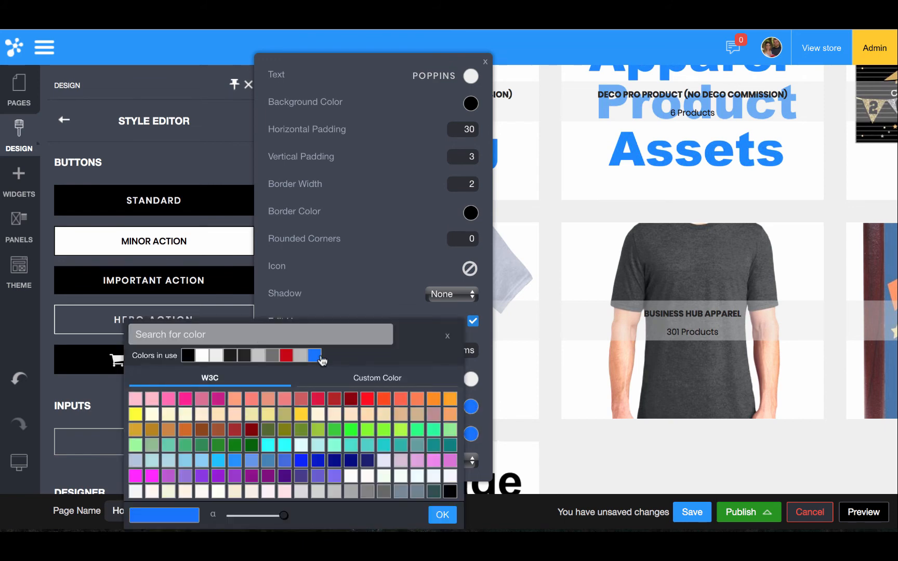
click(214, 170)
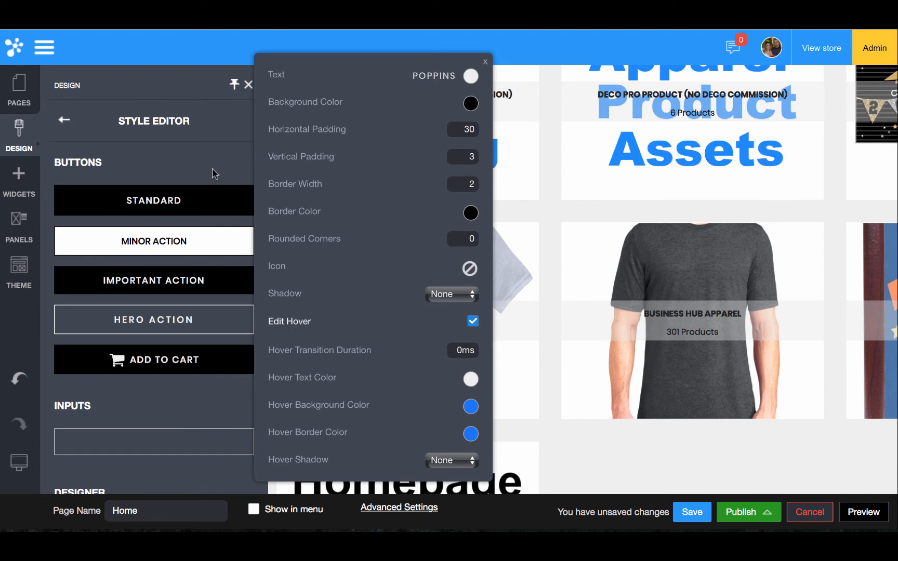
click(214, 174)
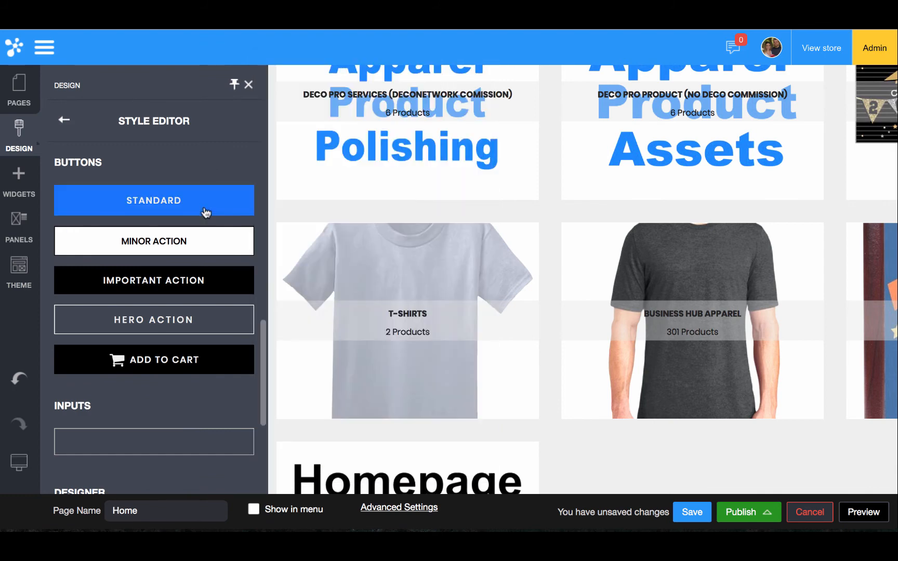
- Set the Minor Action button's border width to 2
click(210, 242)
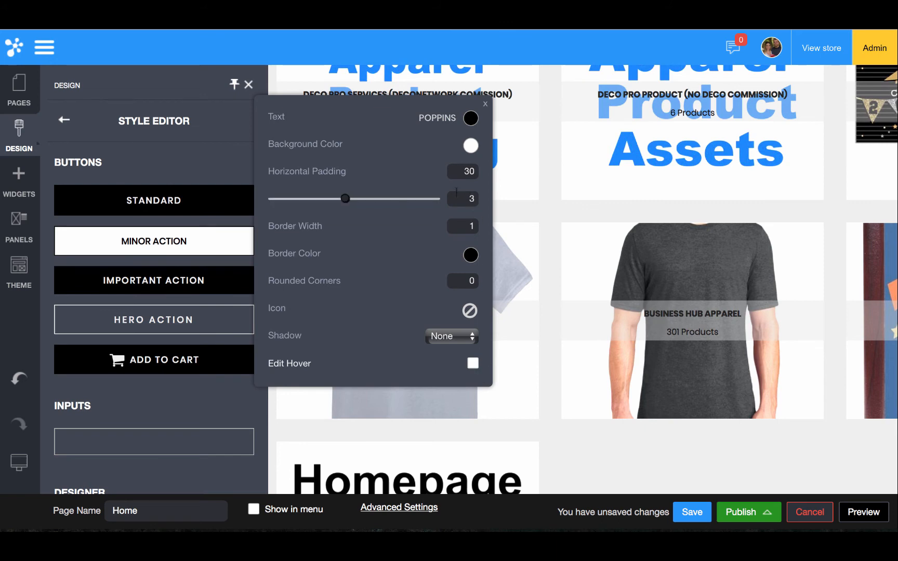
click(471, 226)
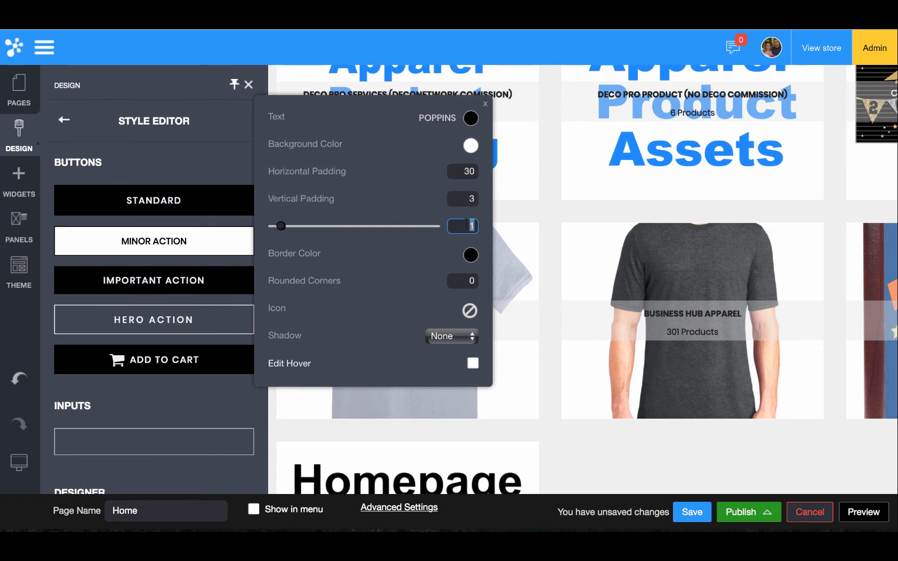
text(2)
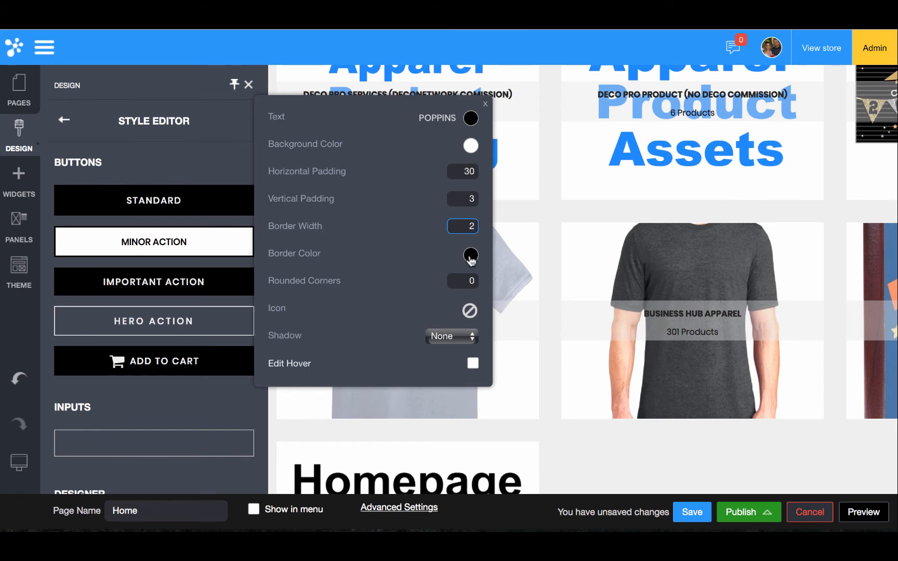
- Enable hover editing for the Minor Action button, with a black hover background and white hover text
click(473, 363)
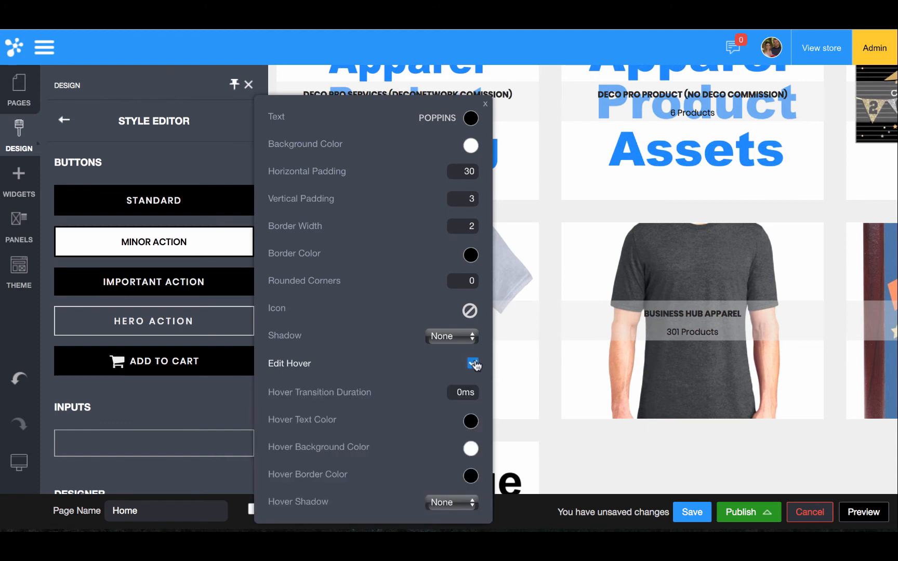
click(470, 449)
click(450, 490)
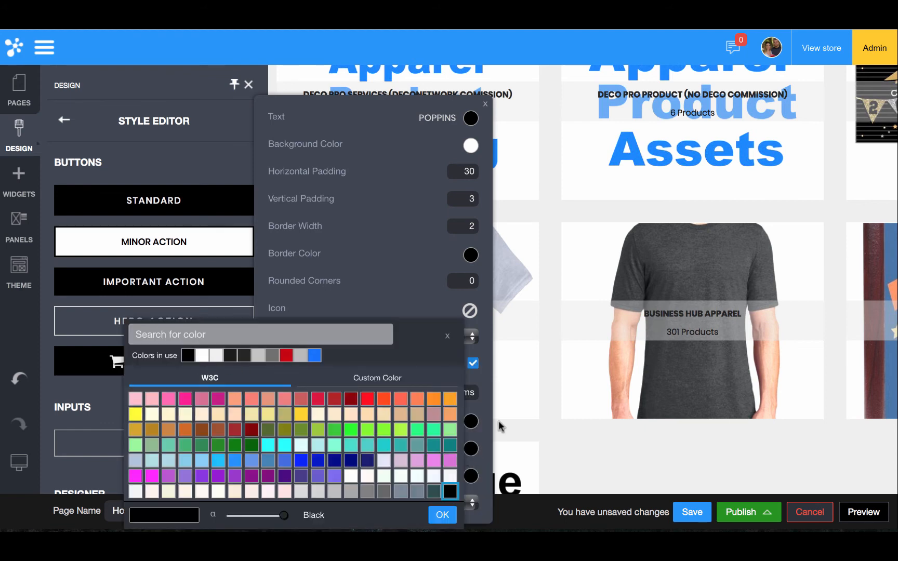
click(204, 355)
click(183, 177)
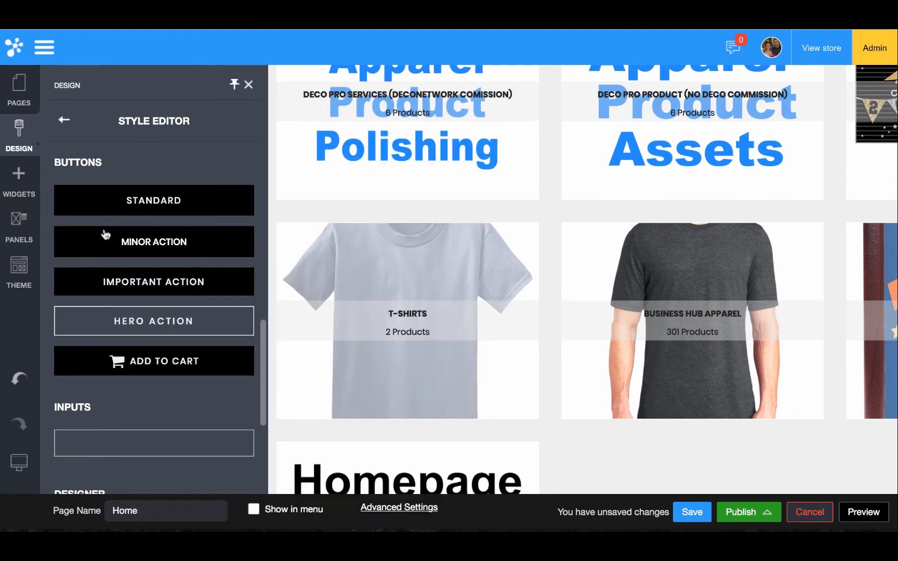
- Give the Important Action button a border of width 2 in the blue already in use
click(79, 284)
click(468, 239)
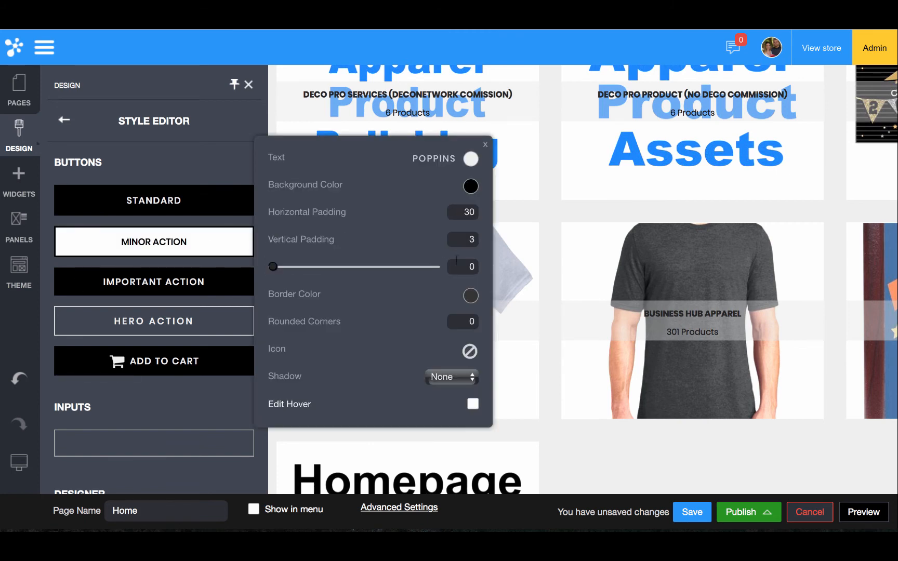
click(472, 266)
text(2)
click(471, 295)
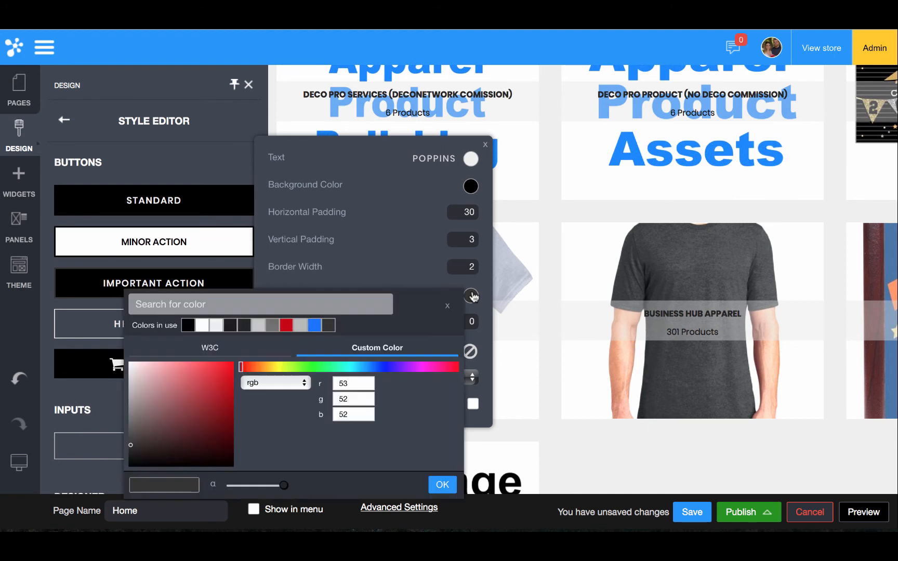
click(315, 326)
- Set the Important Action button's background to the blue already in use
click(471, 186)
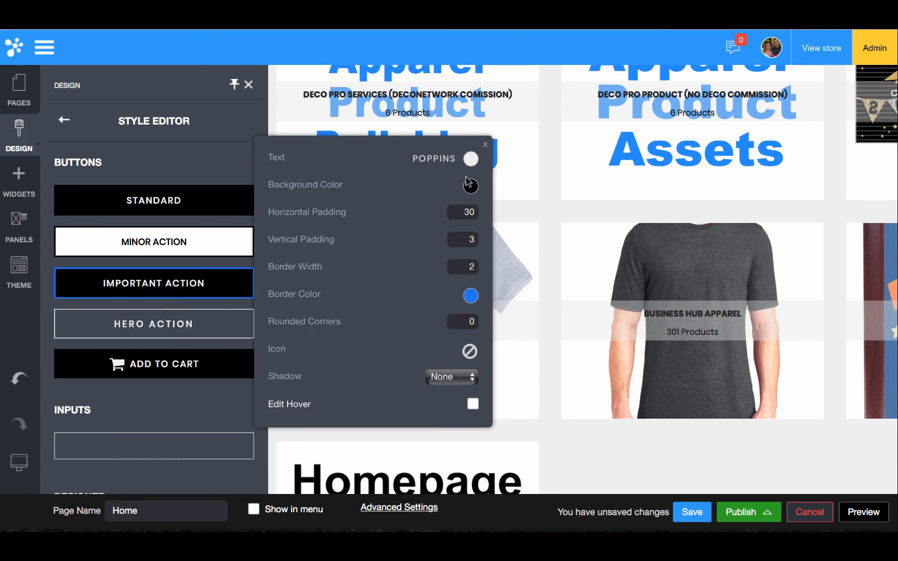
click(315, 216)
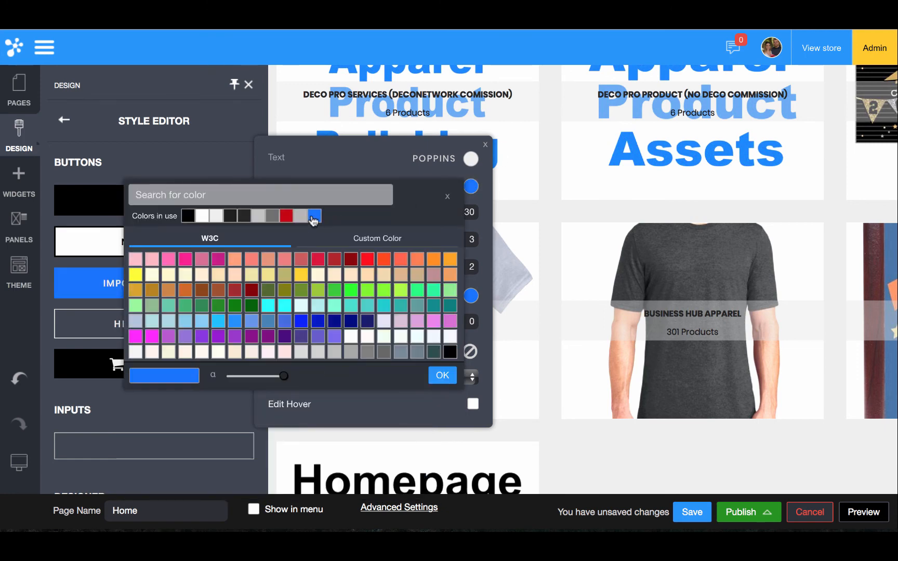
click(191, 164)
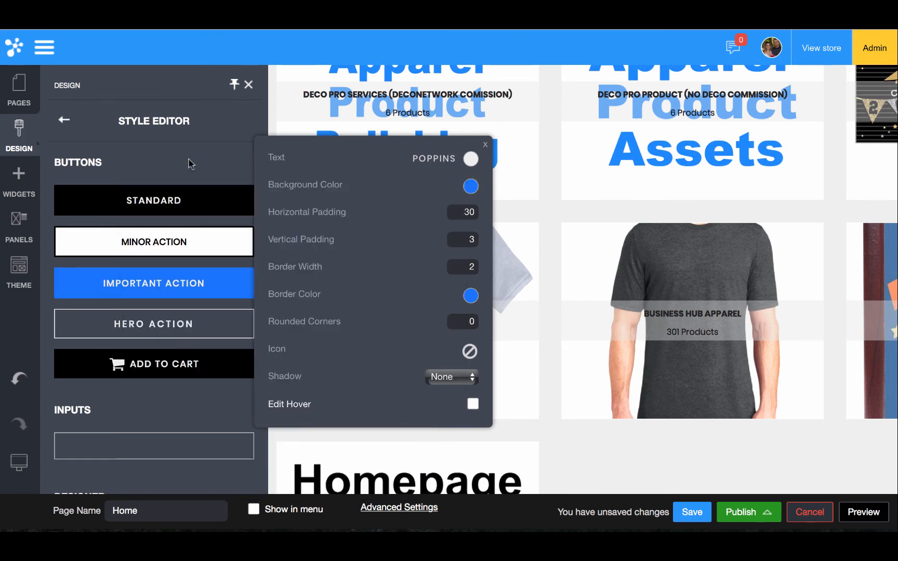
- Enable hover editing for the Important Action button, with a white hover background and hover text in the store's blue
click(473, 404)
click(471, 489)
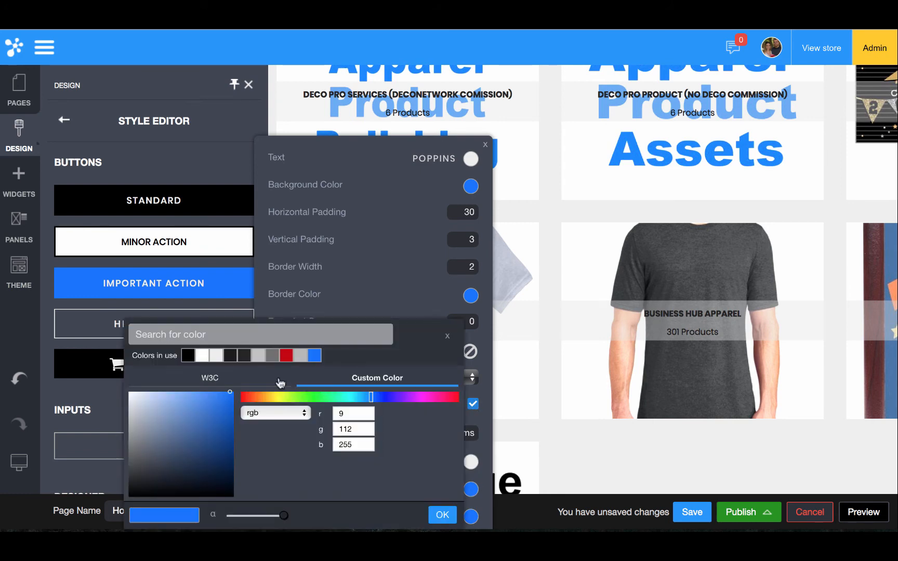
click(202, 356)
click(473, 516)
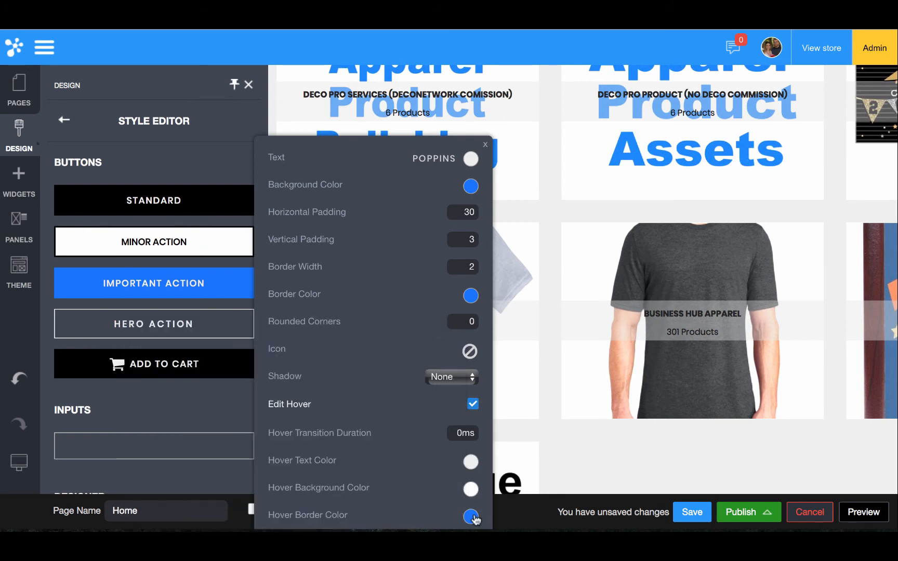
click(471, 462)
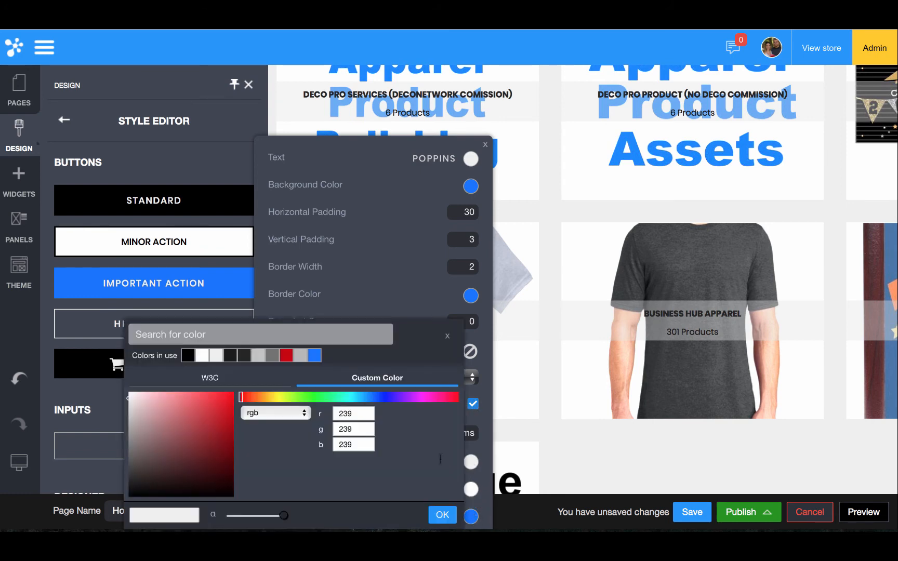
click(314, 357)
click(53, 305)
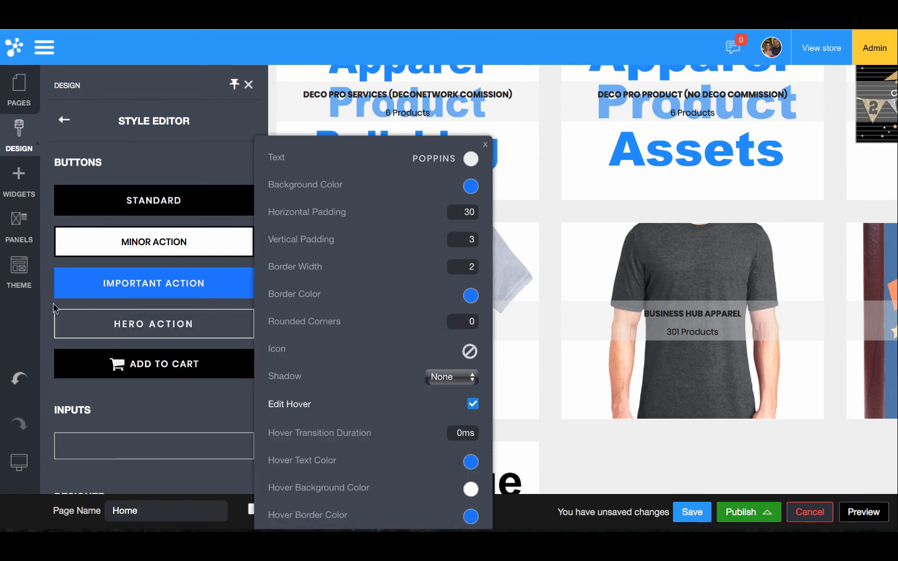
click(133, 298)
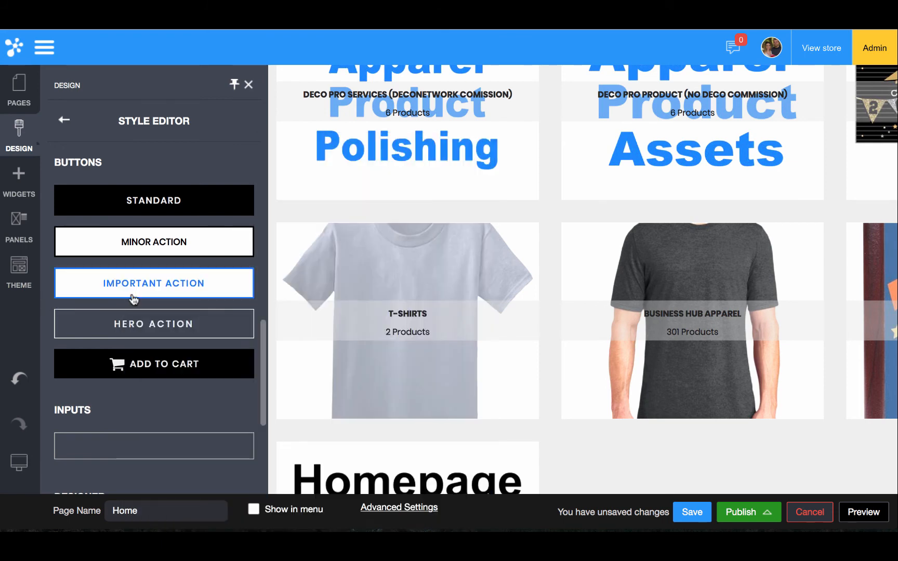
- Set the Hero Action button's border width to 2
click(140, 325)
click(473, 187)
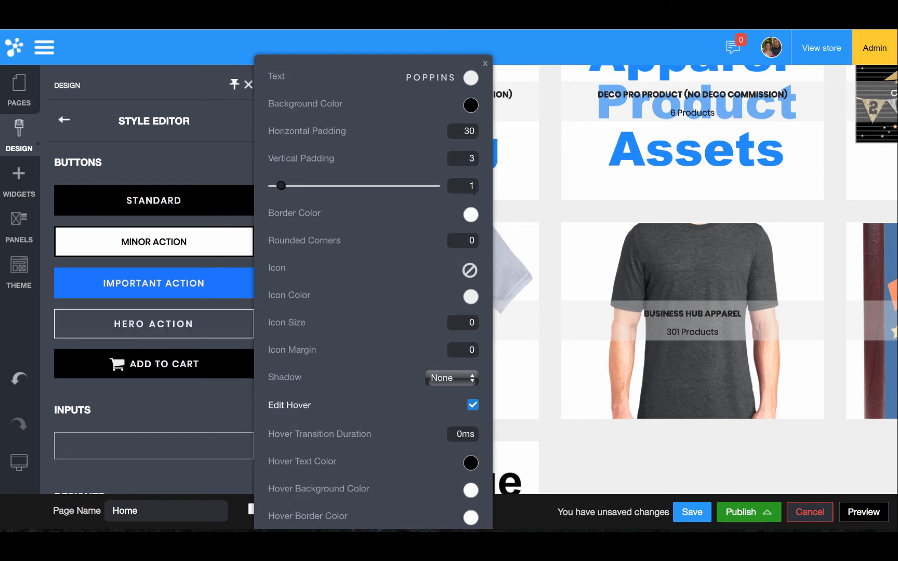
double_click(474, 185)
text(2)
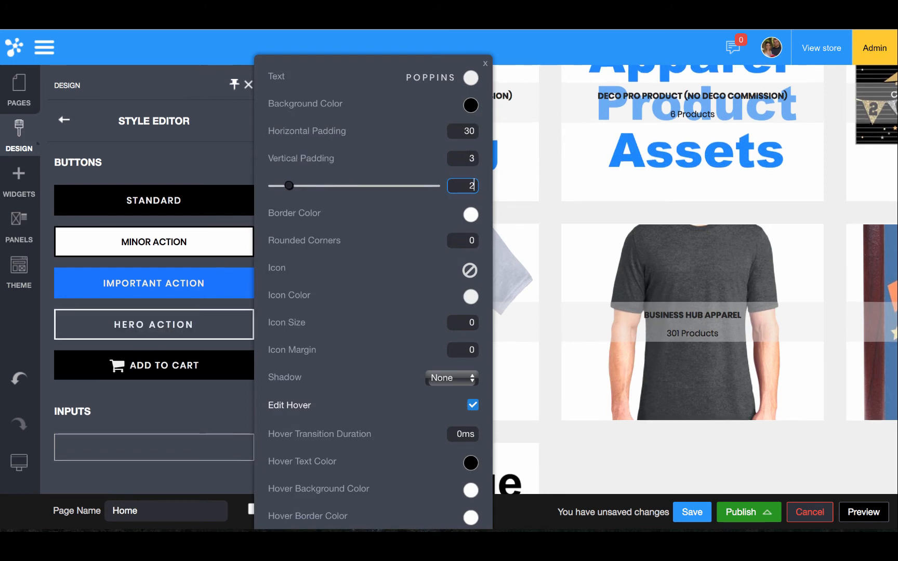
- Set the Hero Action button's hover text and hover border to the store's blue, and close its style options
click(469, 494)
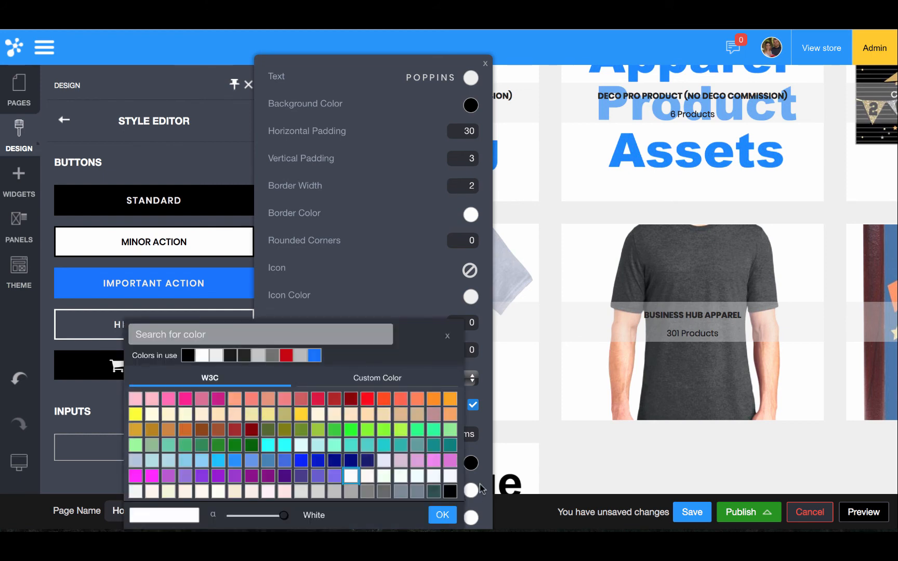
click(470, 463)
click(314, 355)
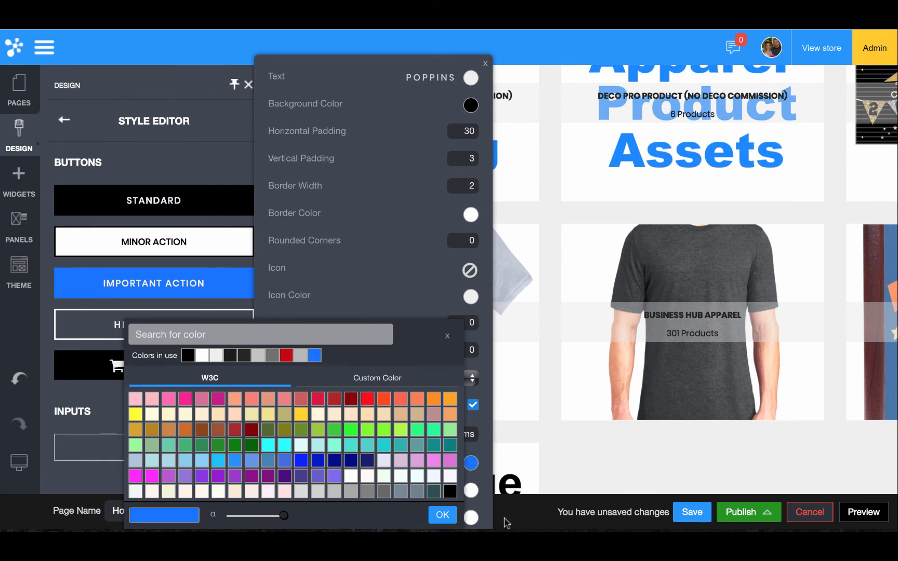
click(471, 518)
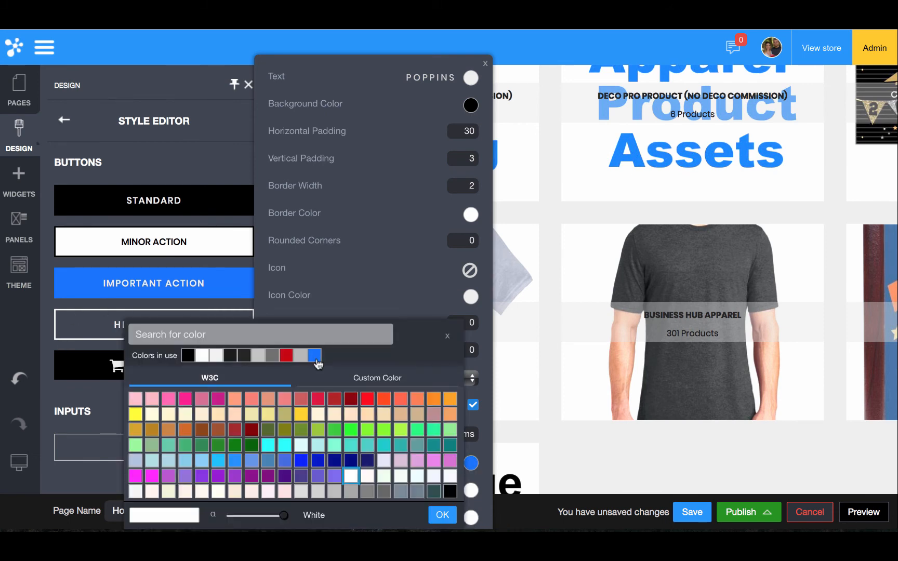
click(314, 355)
click(79, 342)
click(80, 342)
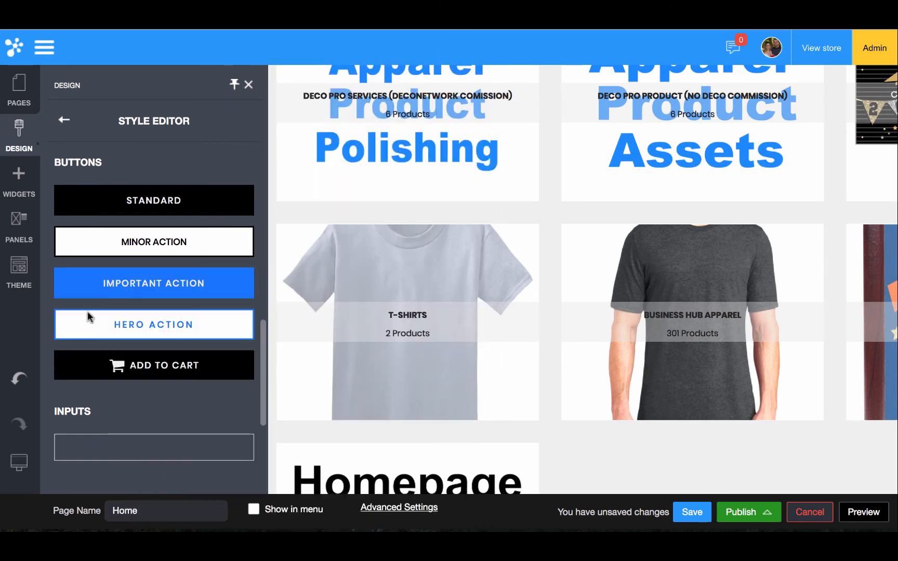
- Set the Add to Cart button's hover icon, hover border and hover text colours to the store's blue
click(67, 376)
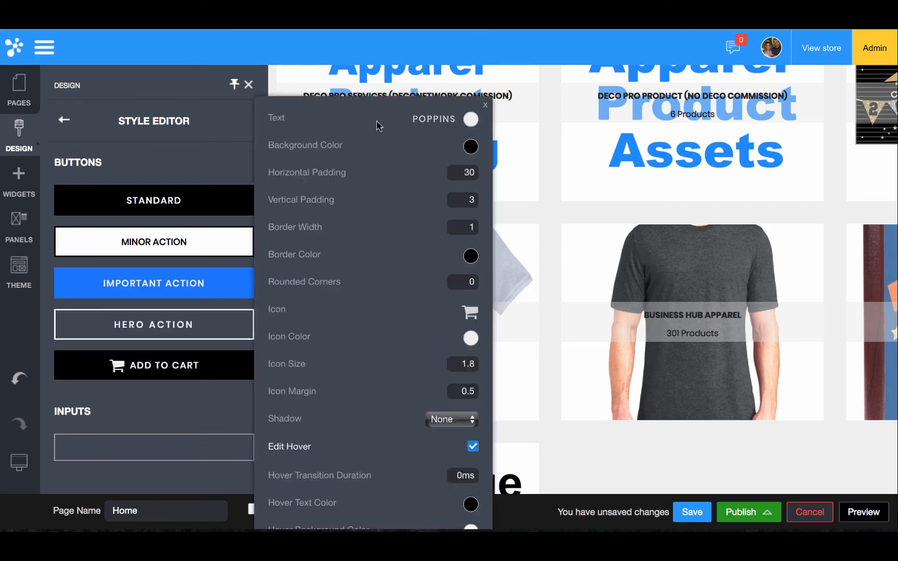
scroll(367, 99, down, 3)
click(535, 453)
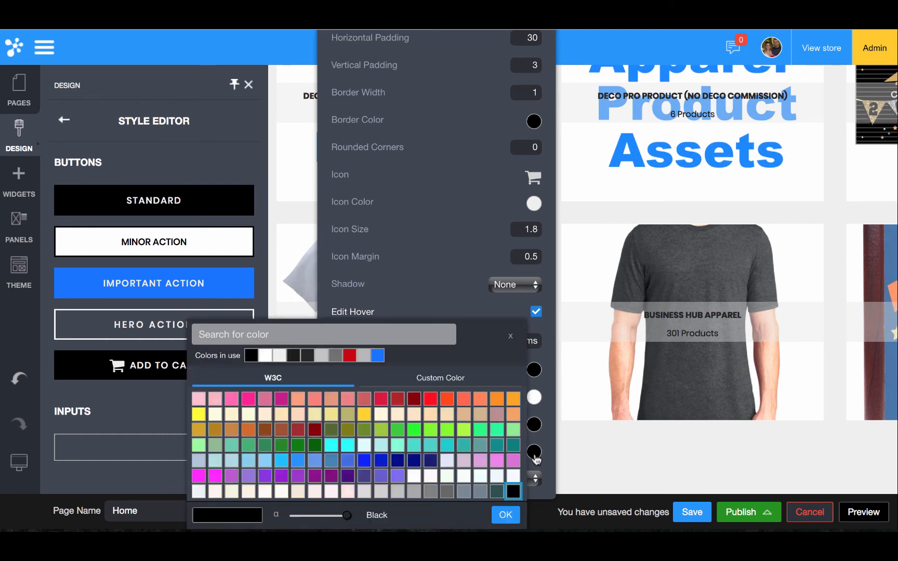
click(378, 357)
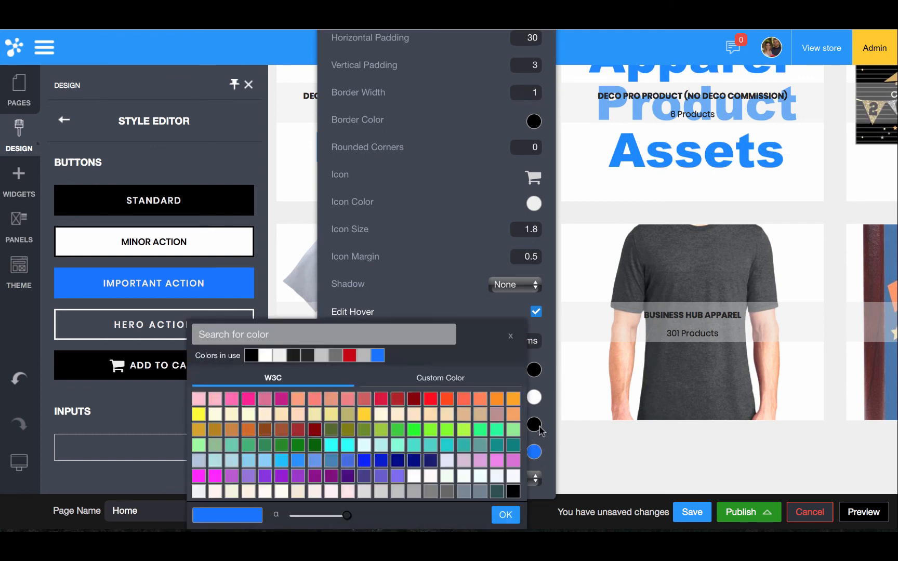
click(376, 356)
click(380, 355)
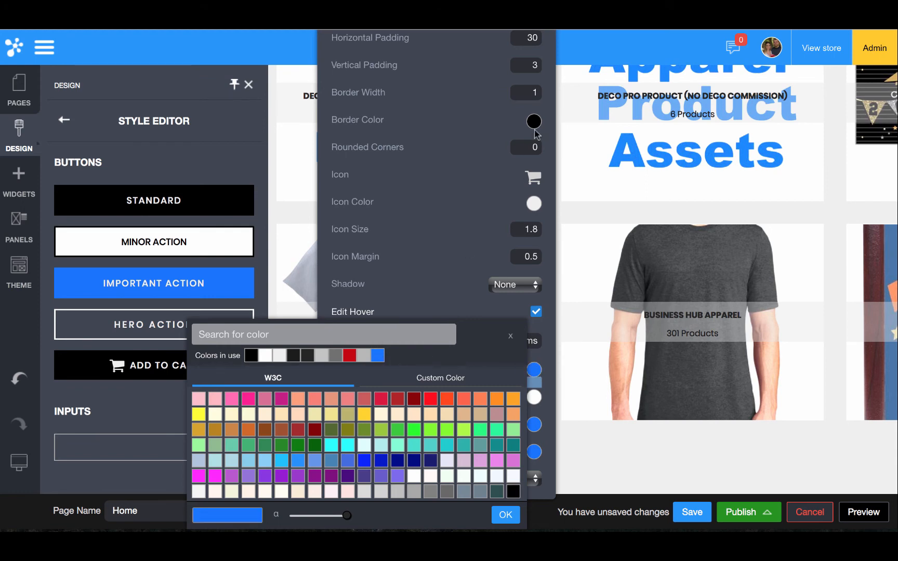
- Set the Add to Cart button's border width to 2 and close its style options
click(529, 93)
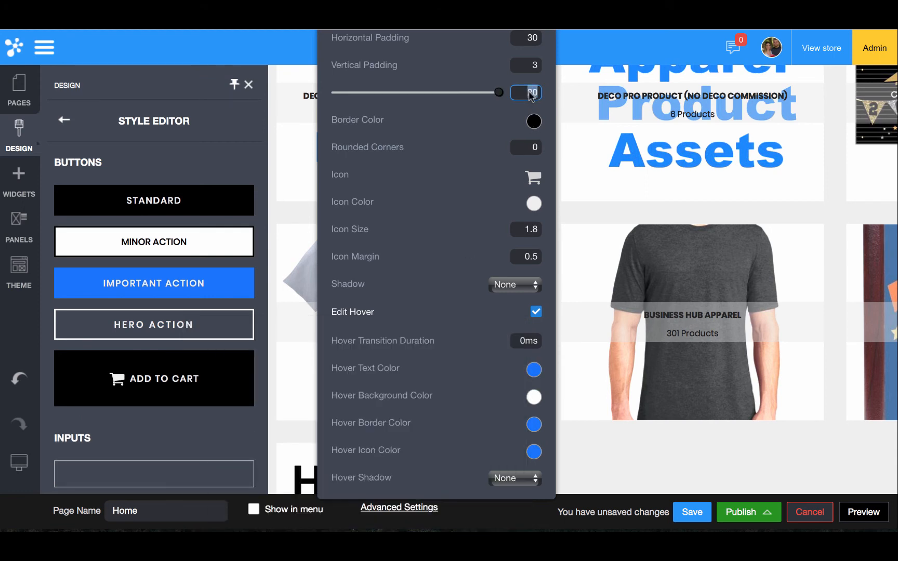
text(2)
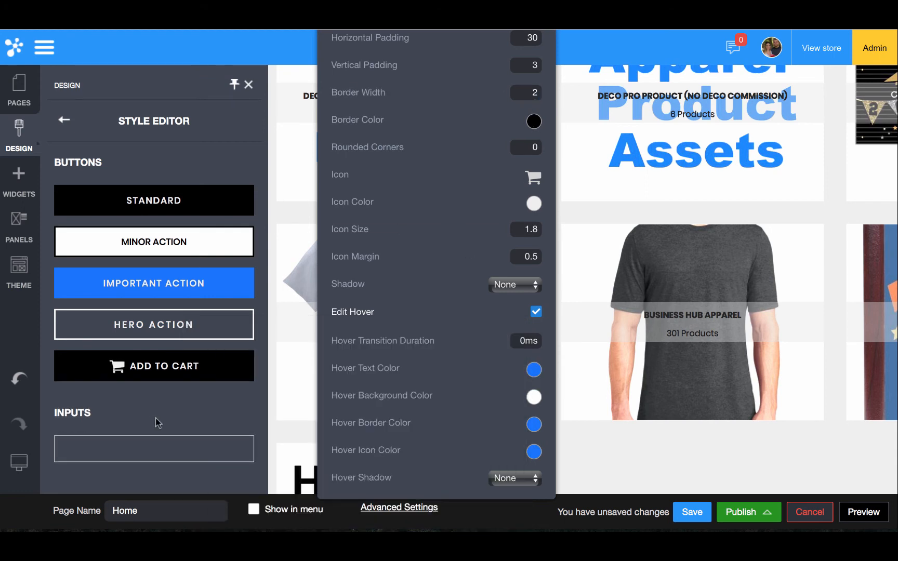
click(154, 422)
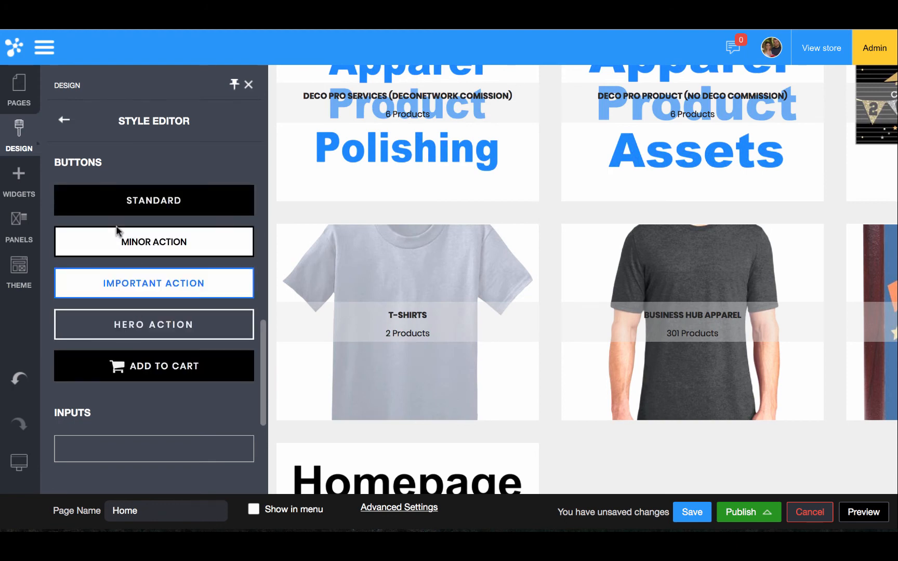
scroll(118, 225, up, 10)
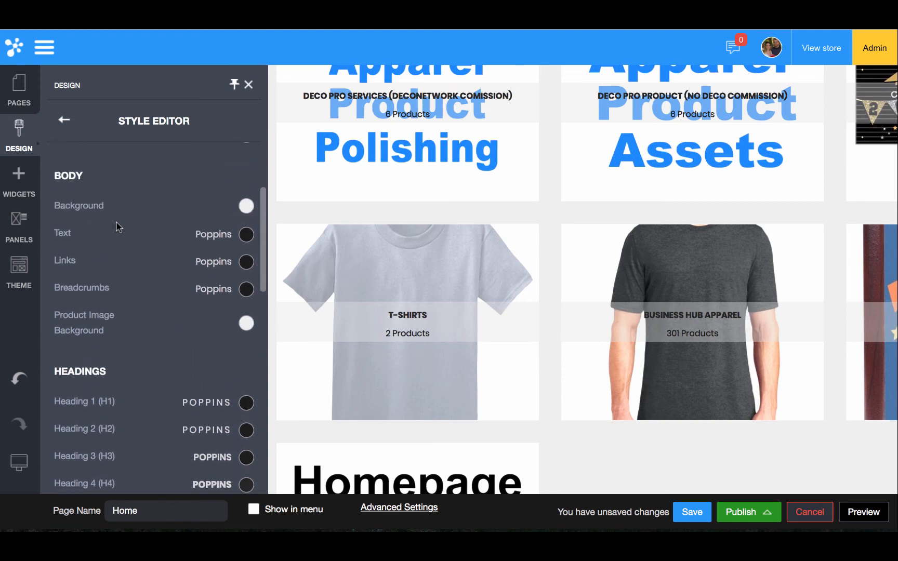
scroll(116, 224, down, 10)
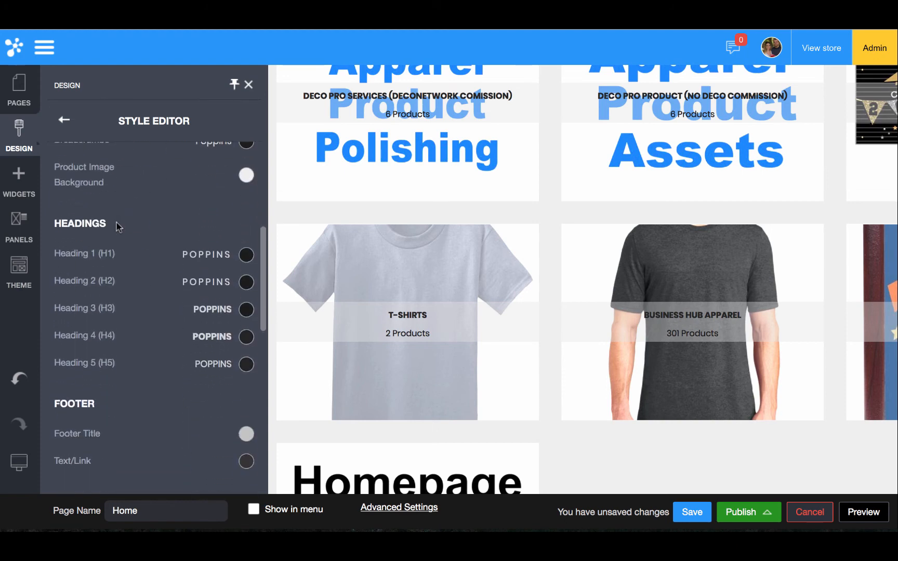
scroll(125, 207, down, 8)
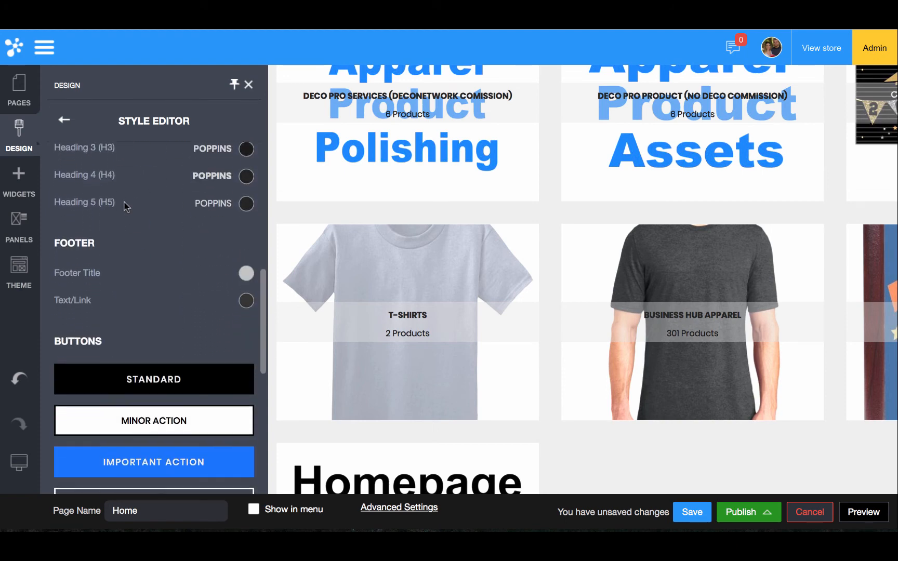
- Save the Home page's style changes and open the Designer page for editing
scroll(125, 207, down, 3)
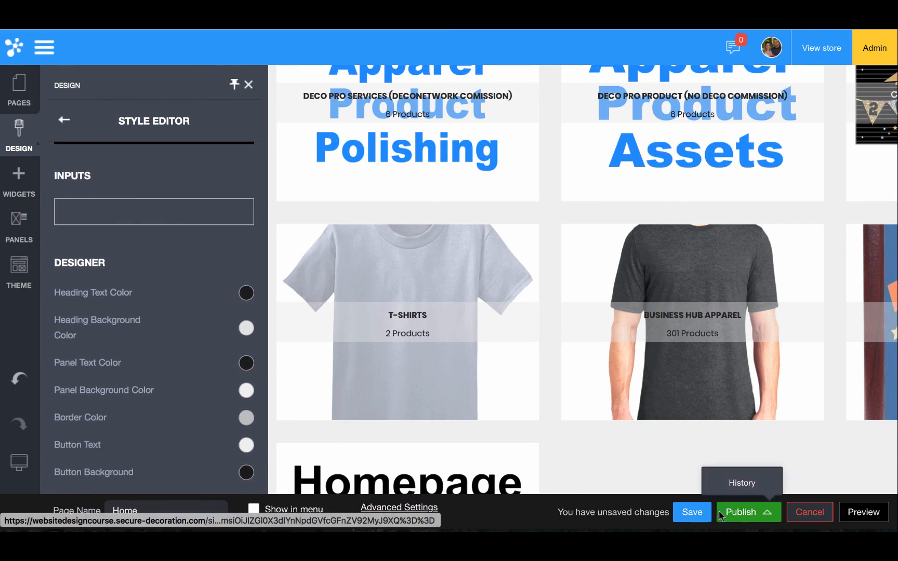
click(686, 513)
click(443, 340)
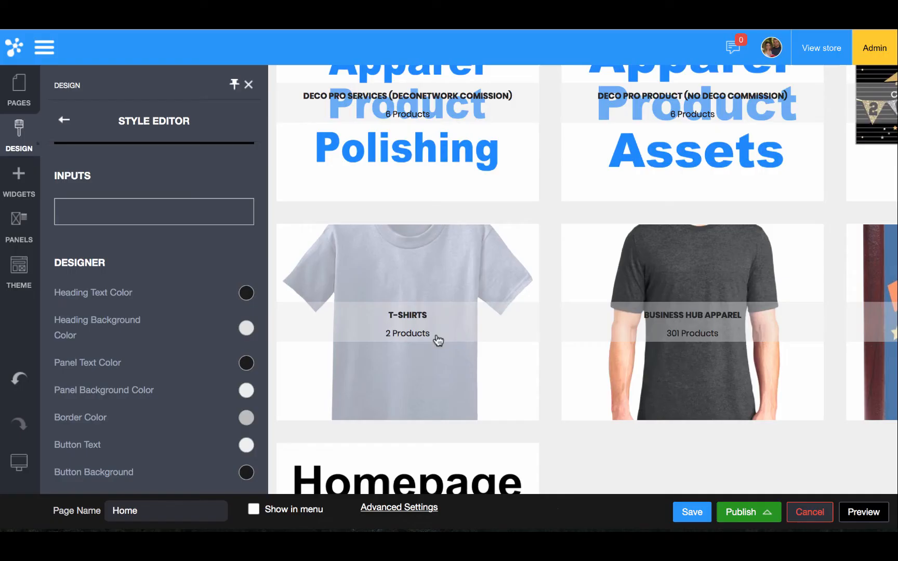
click(16, 103)
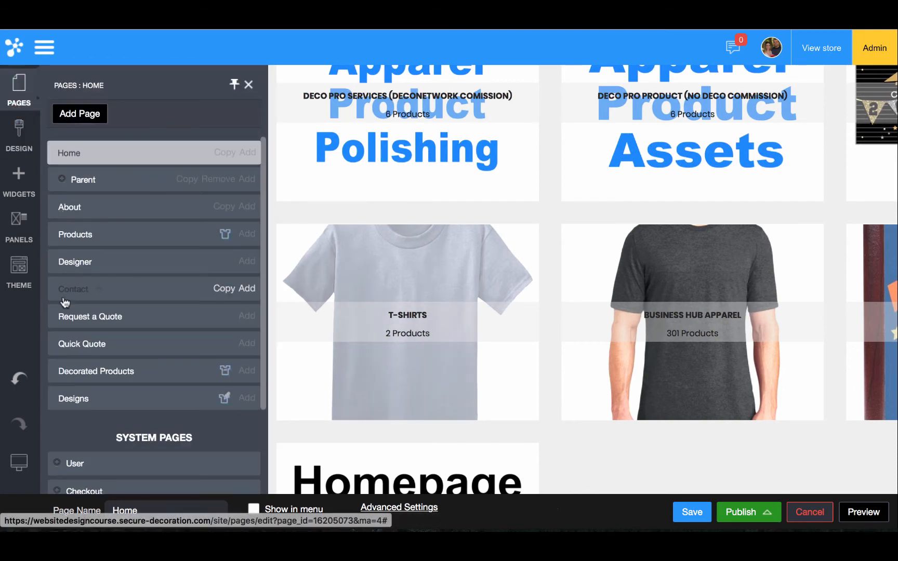
click(67, 263)
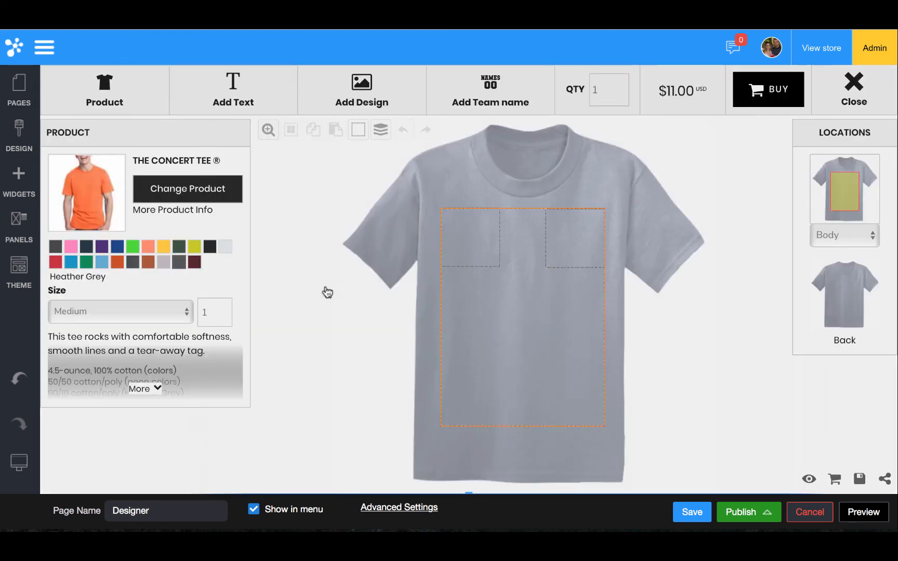
- Turn off fullscreen on mobile, tablet and desktop in the Designer widget's fullscreen settings
click(328, 292)
click(77, 152)
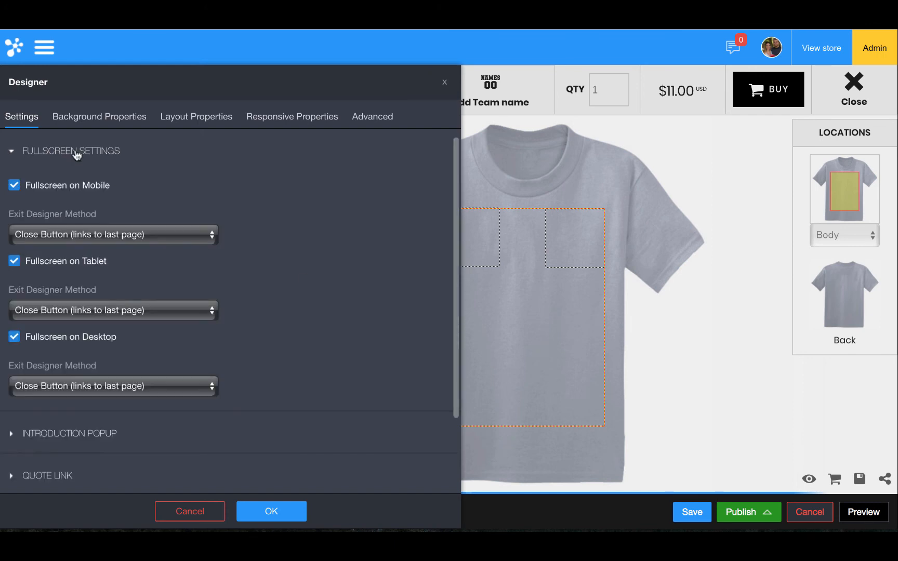
click(14, 185)
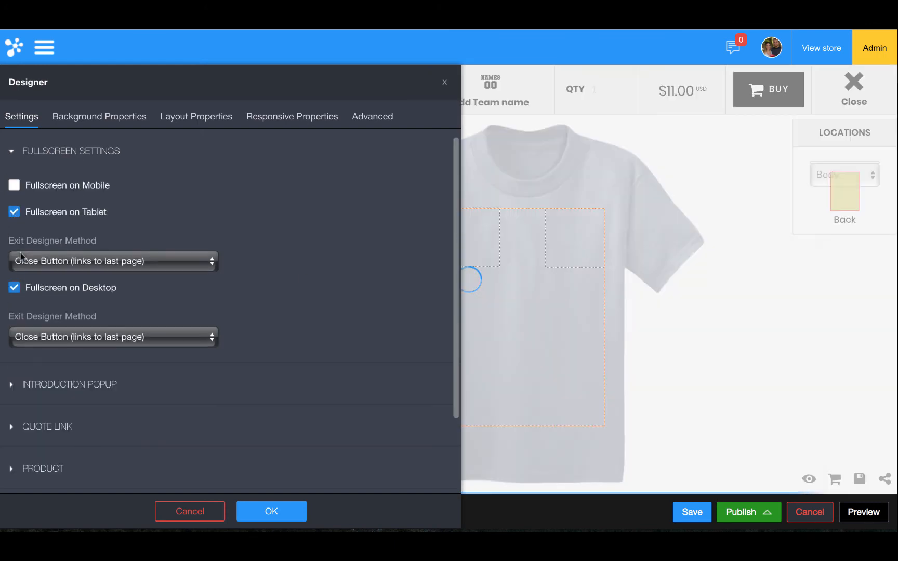
click(21, 261)
click(32, 262)
click(14, 287)
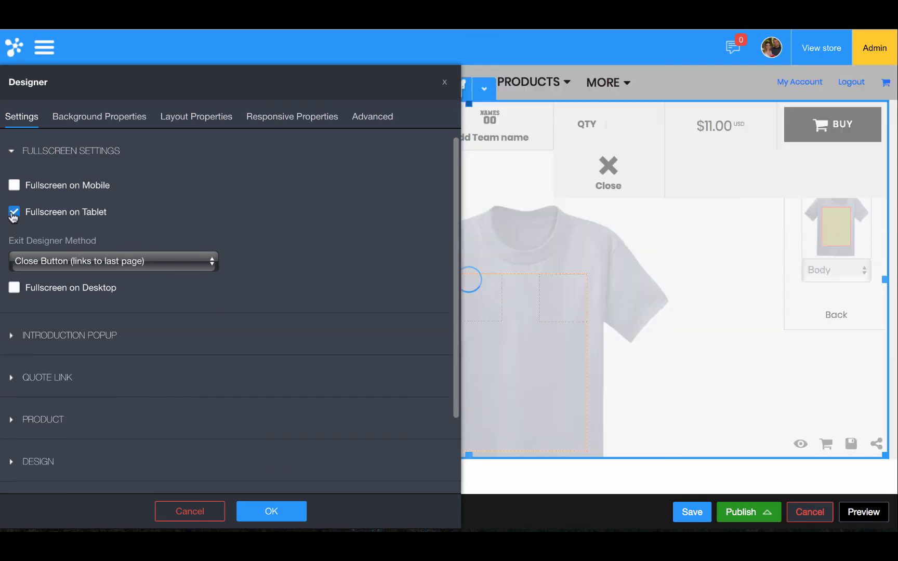
click(14, 212)
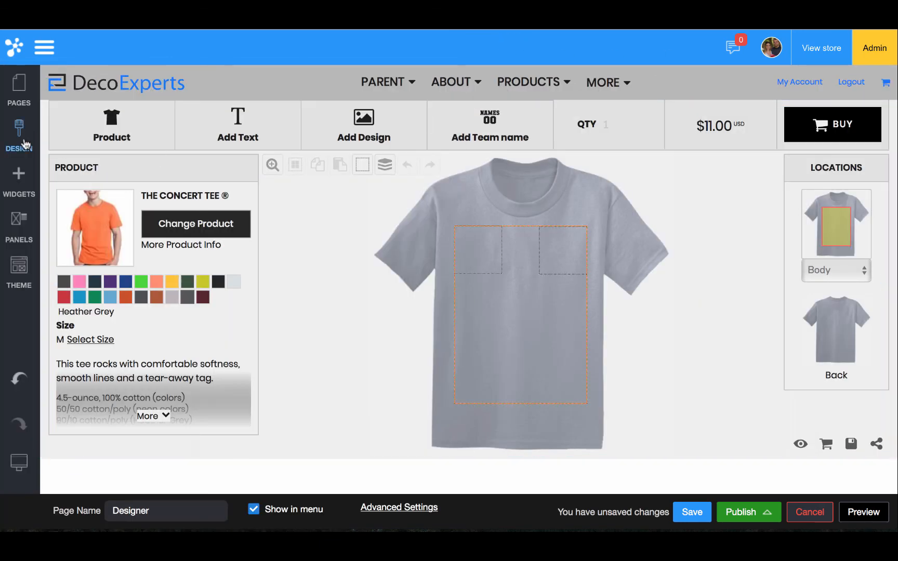
- Set the Designer's heading background colour to RGB 9, 112, 255 in the style editor
click(23, 146)
click(162, 170)
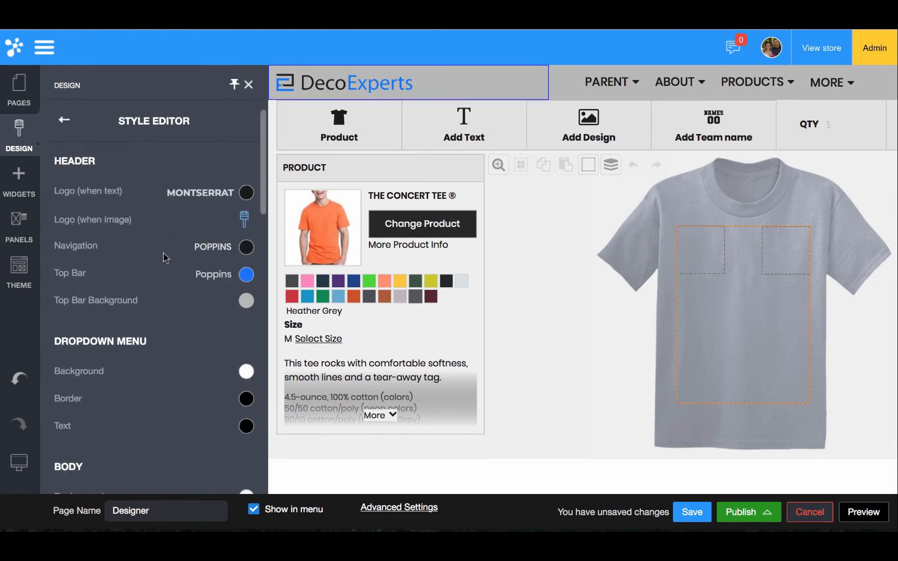
scroll(165, 254, down, 9)
scroll(164, 257, down, 8)
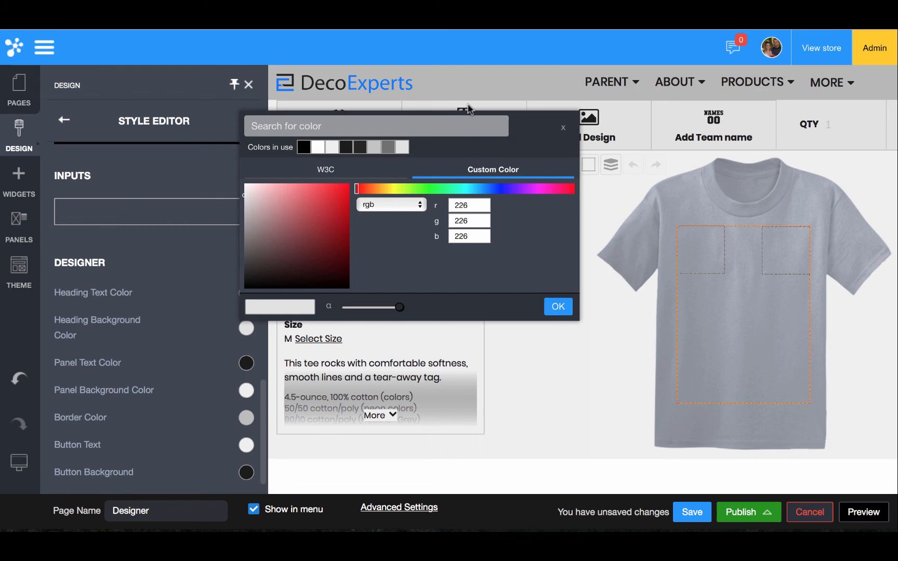
double_click(468, 206)
text(9)
key(Tab)
text(112)
key(Tab)
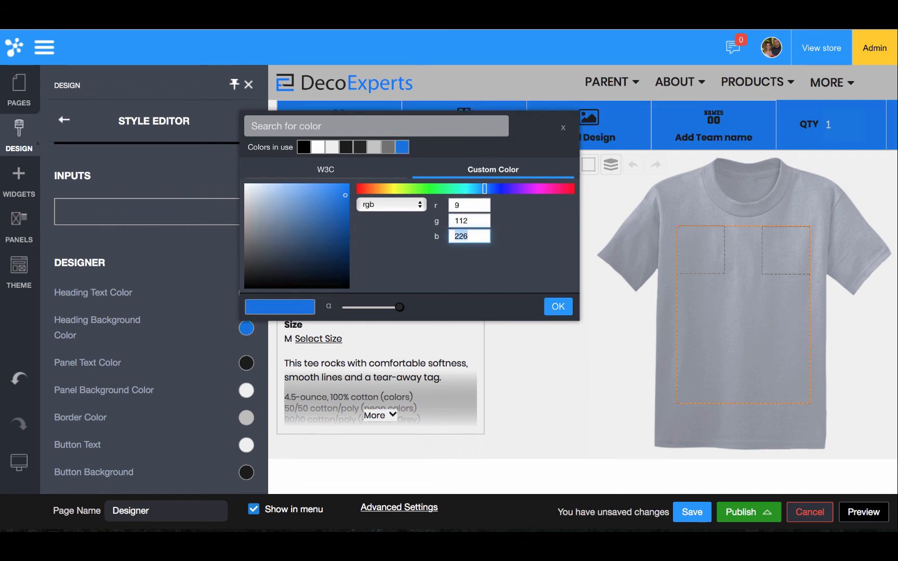
text(255)
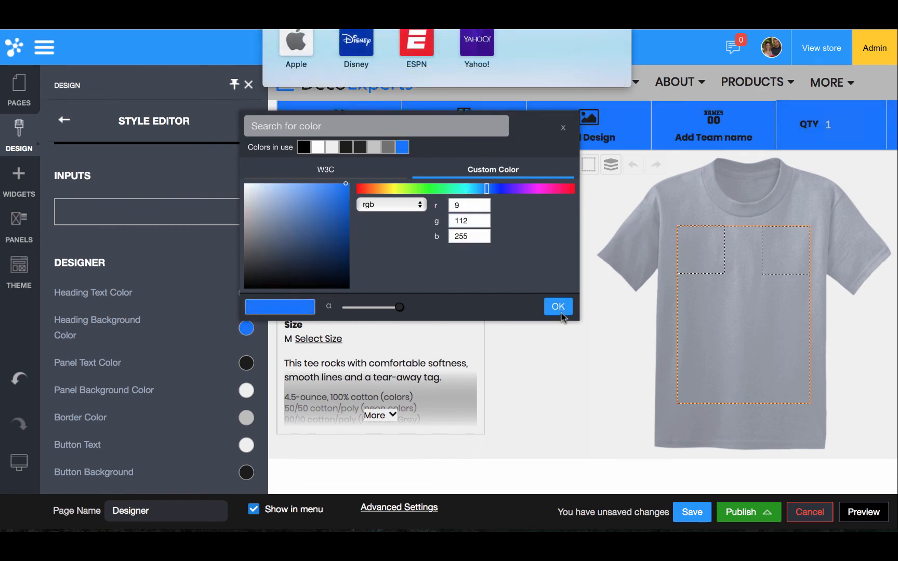
click(558, 308)
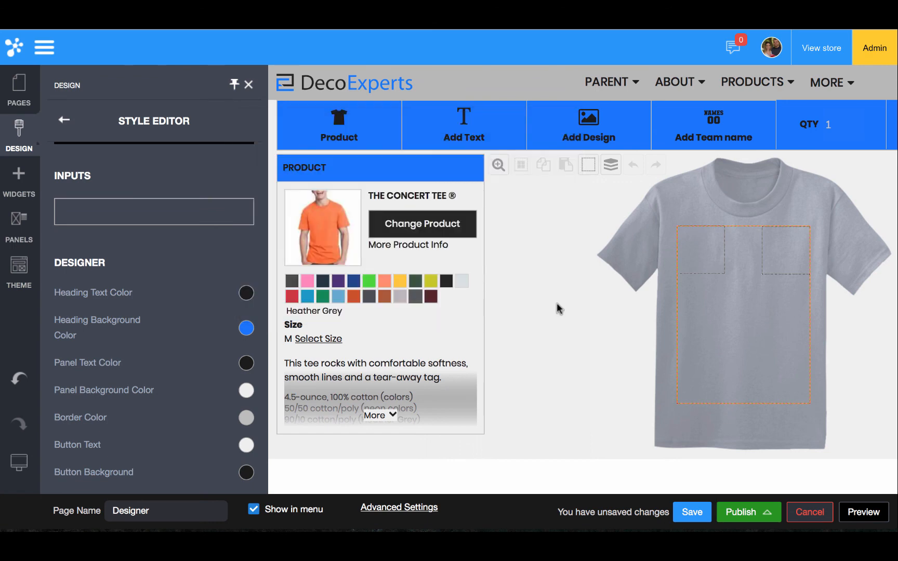
- Set the Designer's heading text colour to white
click(246, 294)
click(317, 113)
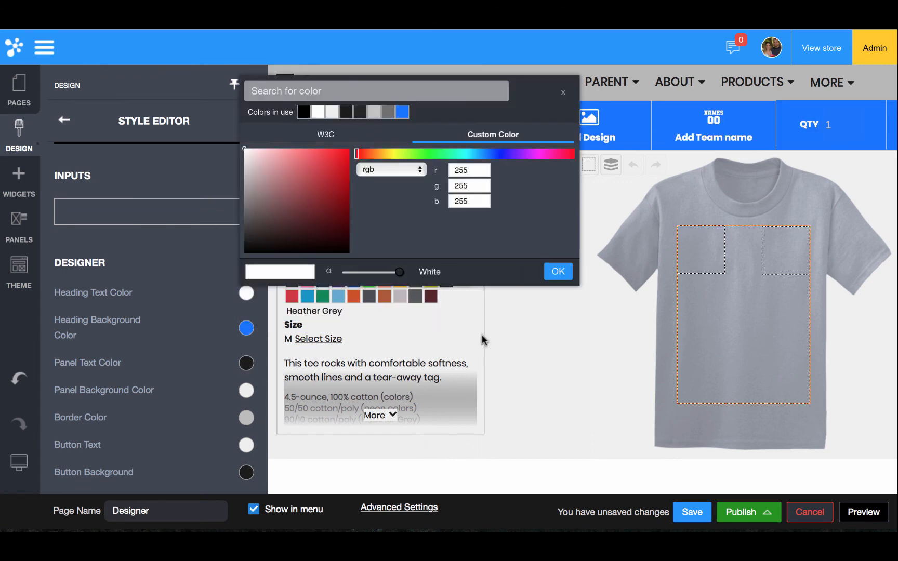
click(535, 353)
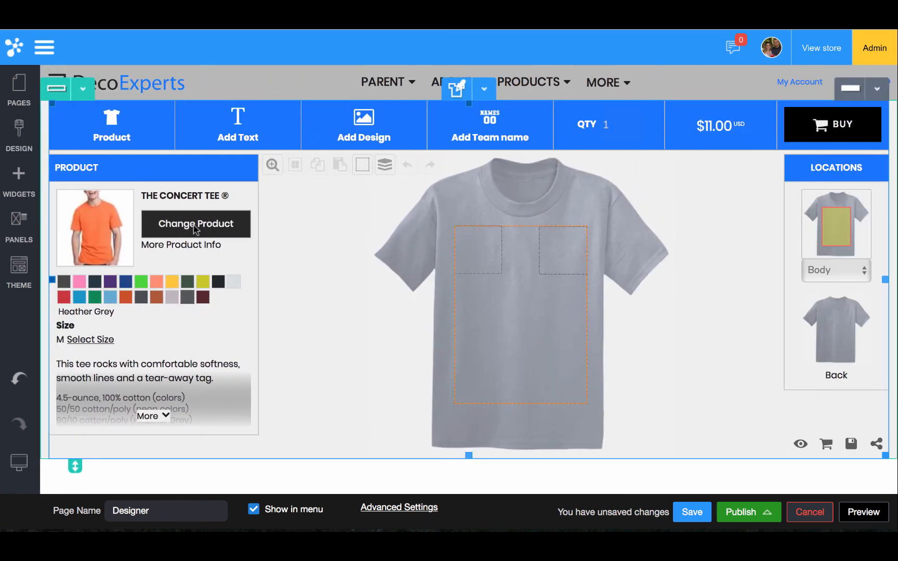
- Set the Designer's button background to the blue already in use, RGB 9, 112, 255
click(19, 136)
click(146, 168)
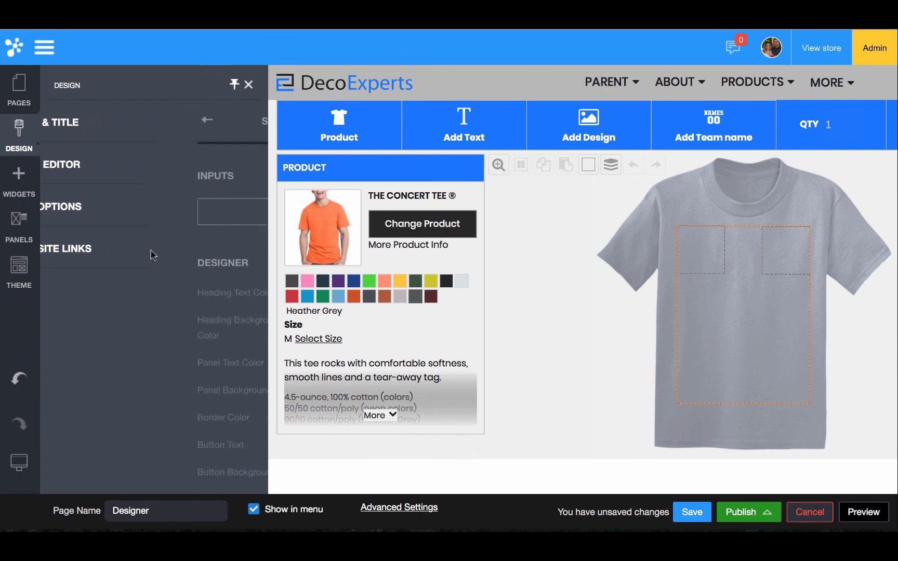
click(247, 473)
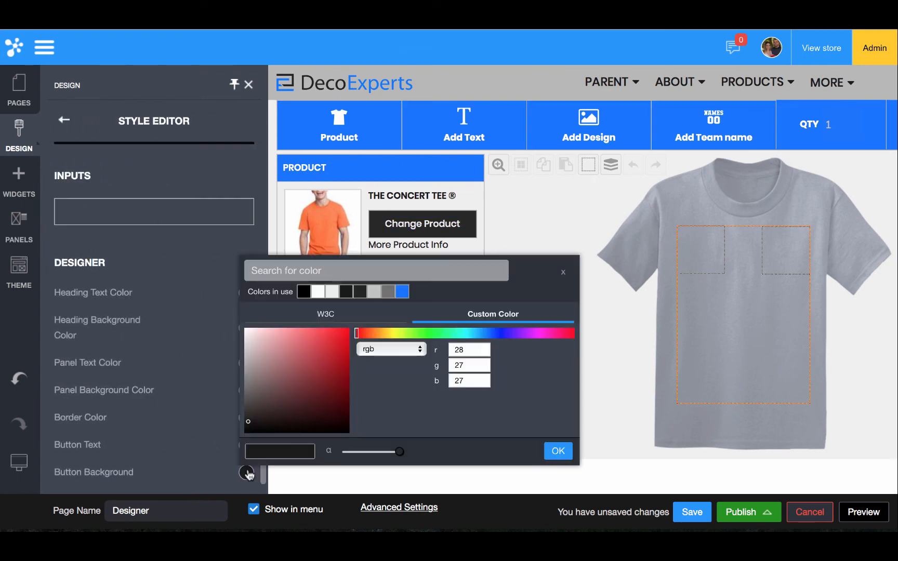
click(402, 292)
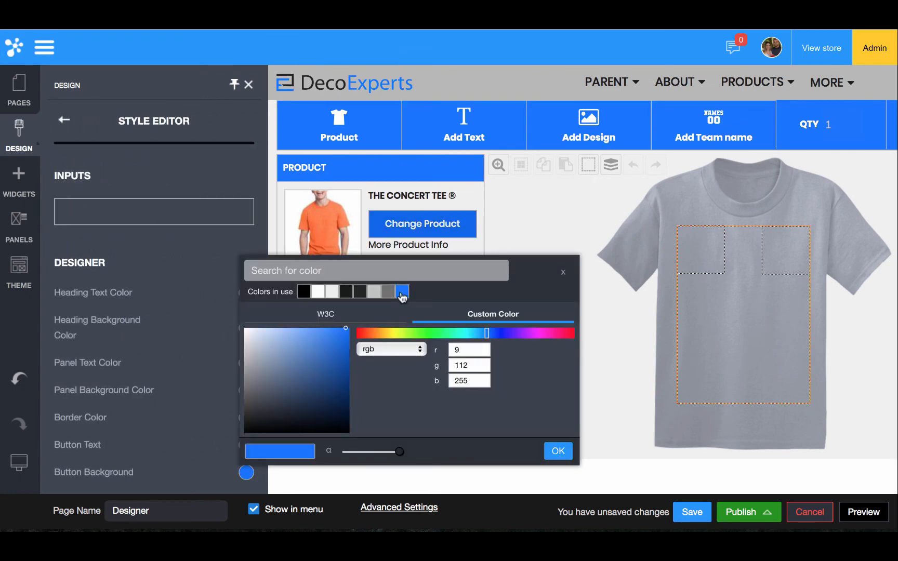
click(512, 241)
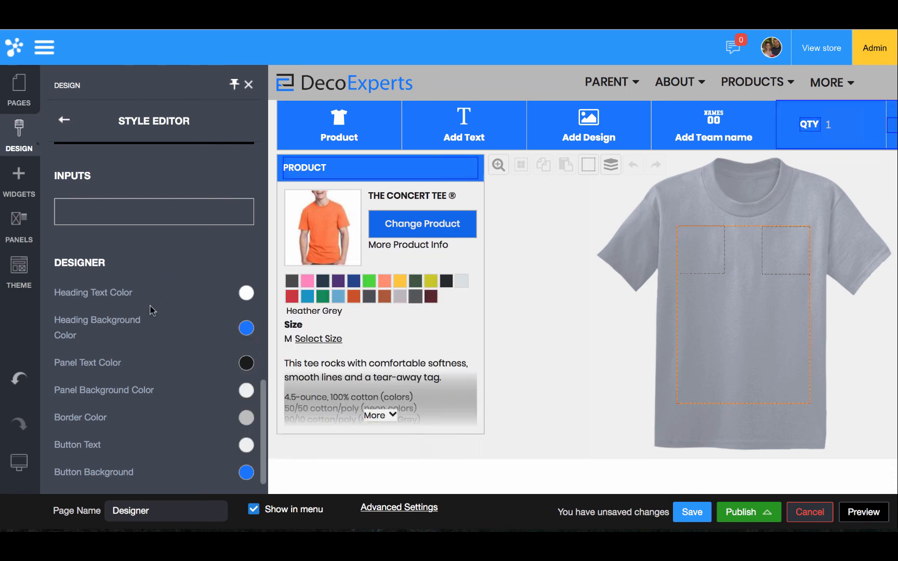
- Leave the style editor and review the social site link fields
scroll(150, 318, up, 2)
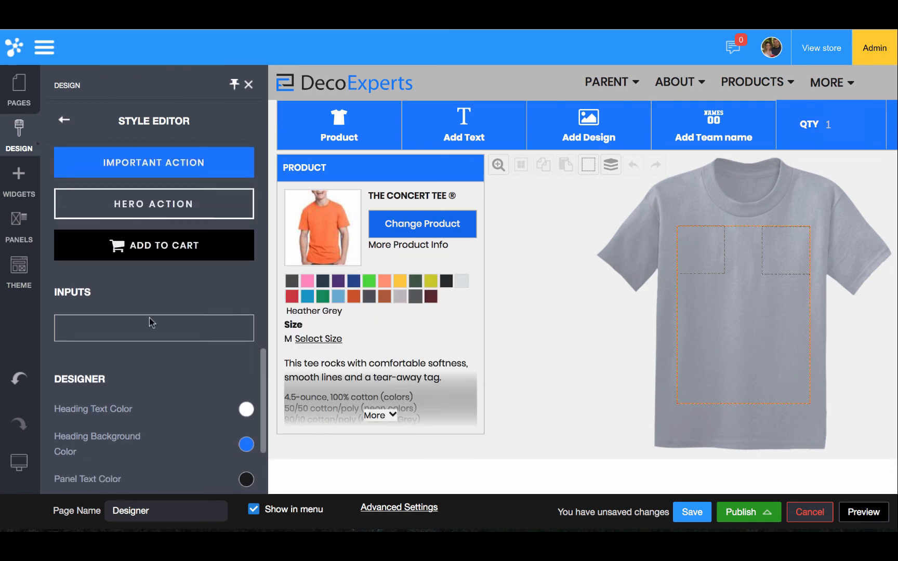
scroll(150, 318, up, 2)
click(64, 119)
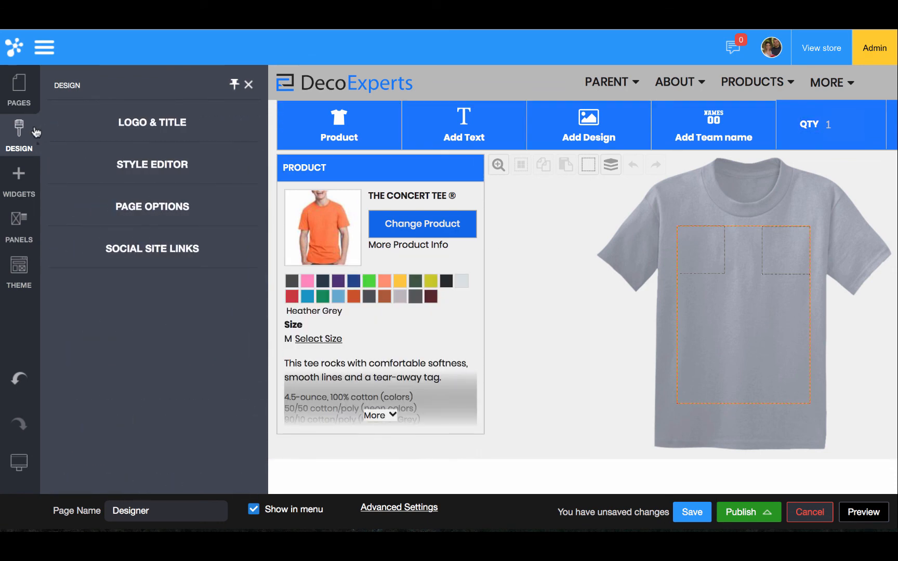
click(141, 251)
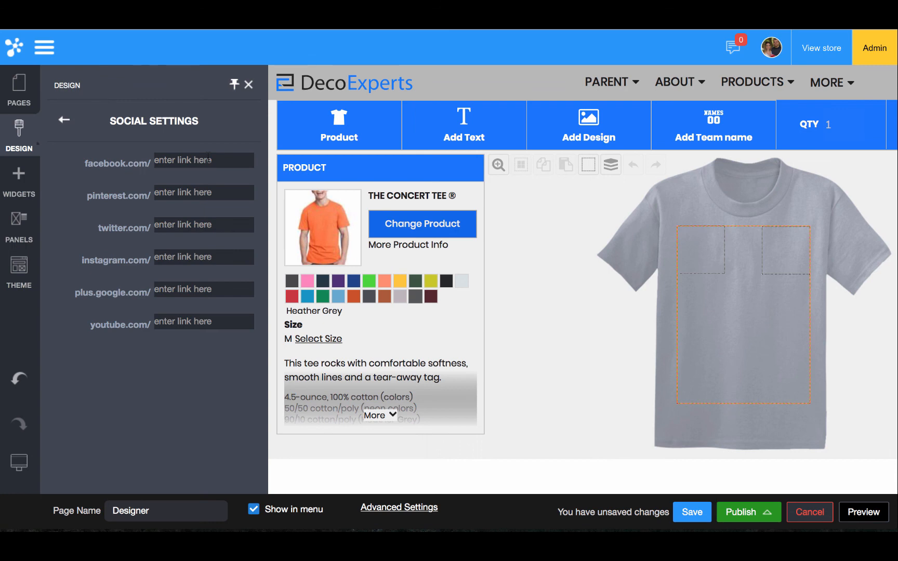
click(589, 318)
- Add a Social Network Links widget to the footer's Connect column, using global links and horizontal orientation
scroll(589, 318, down, 5)
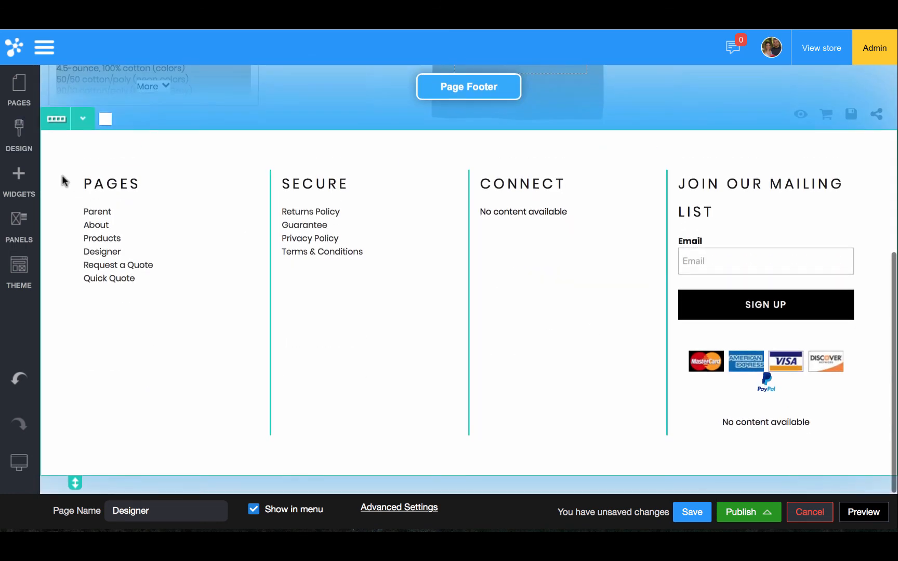
click(18, 177)
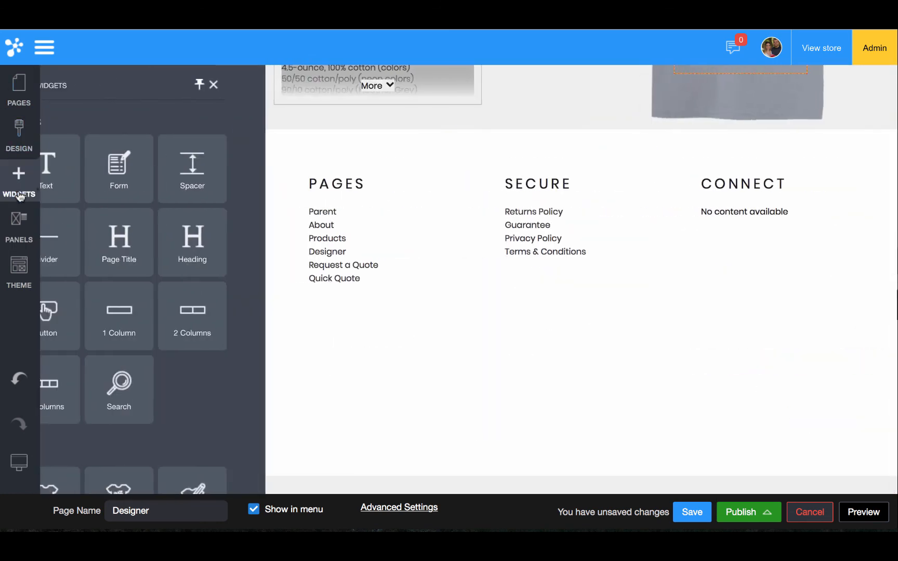
scroll(133, 289, down, 10)
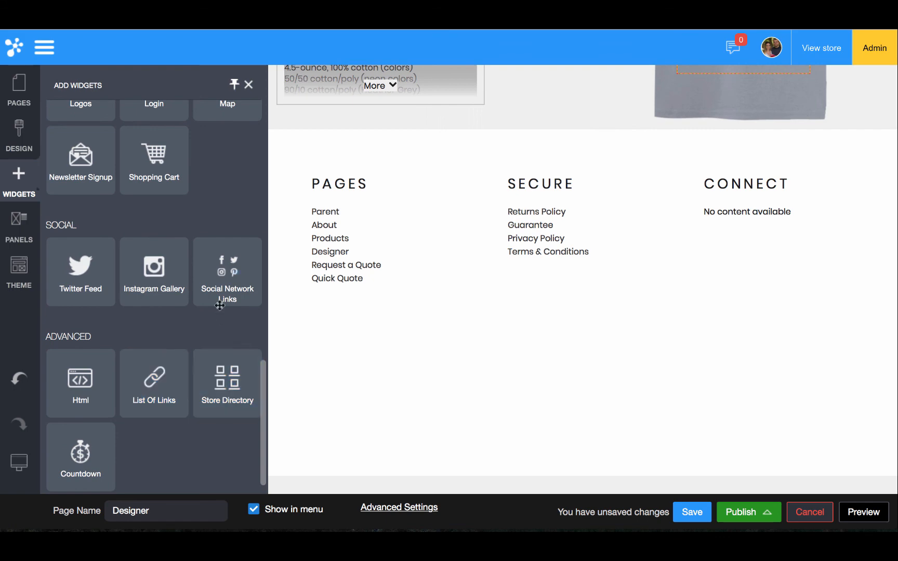
drag(231, 262, 579, 216)
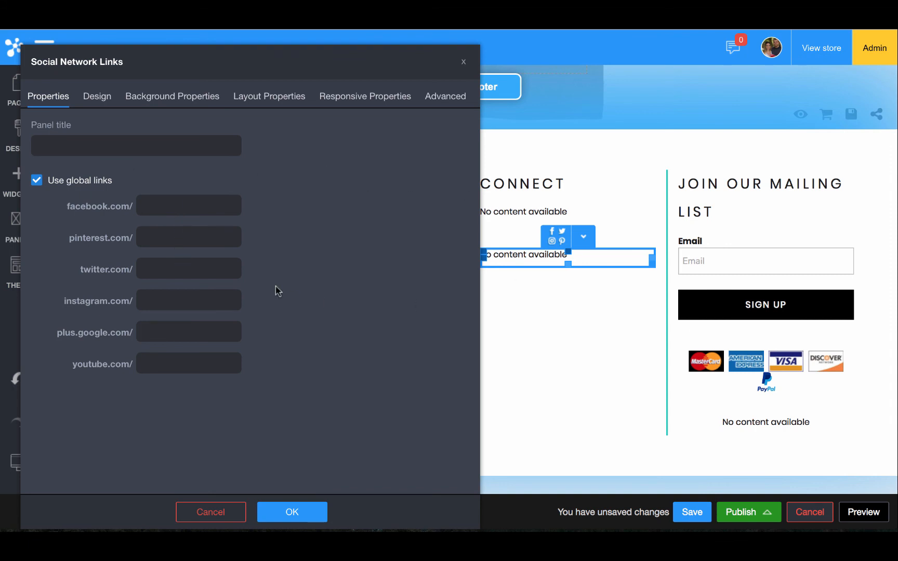
click(97, 98)
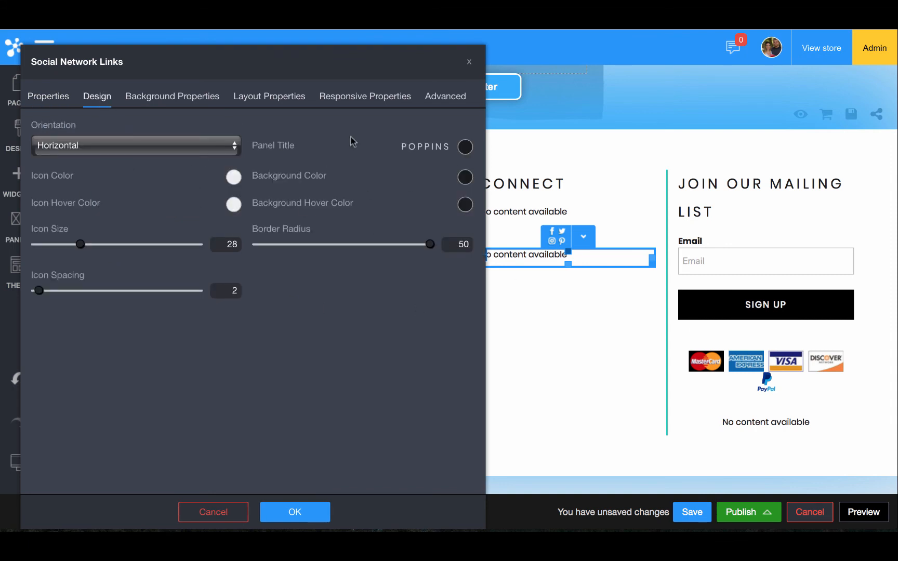
click(327, 512)
click(212, 194)
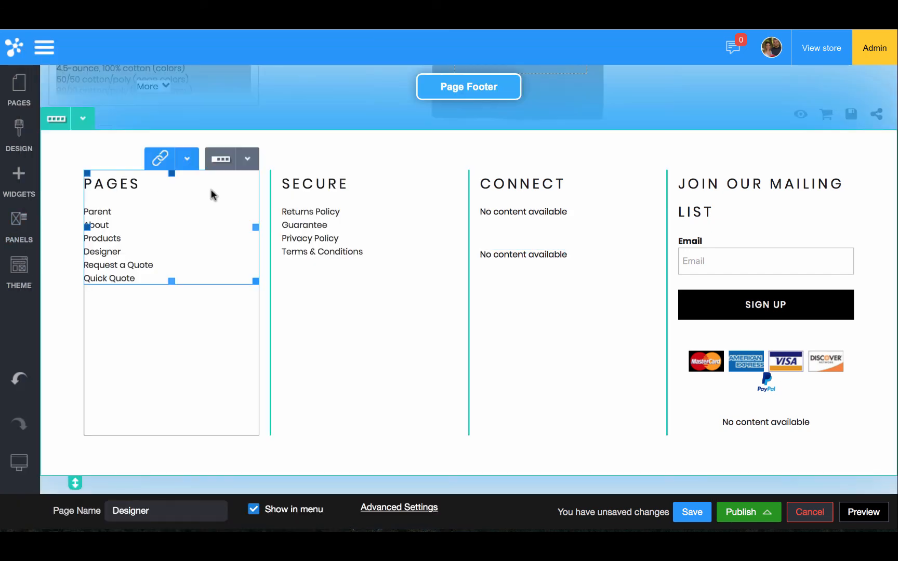
- Open the store's design options again
scroll(211, 194, up, 6)
click(154, 203)
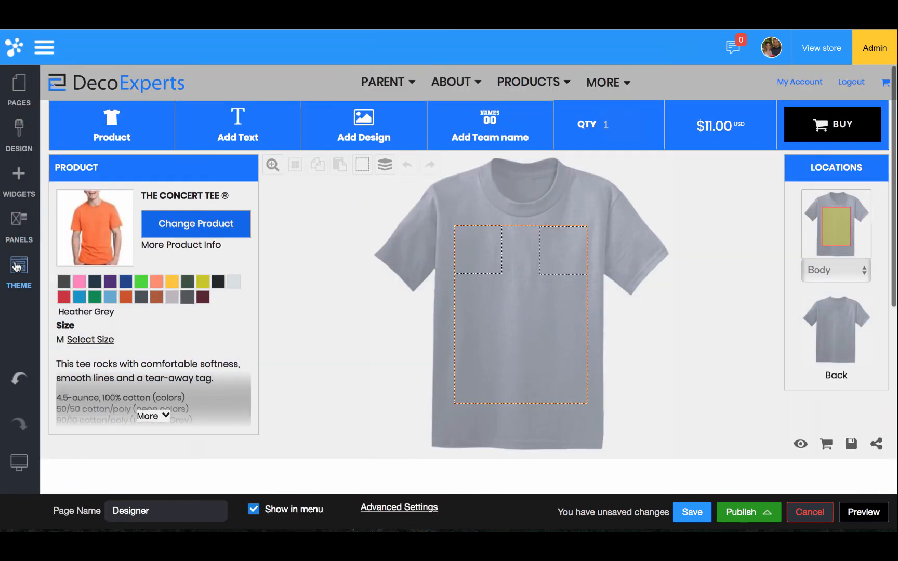
click(21, 140)
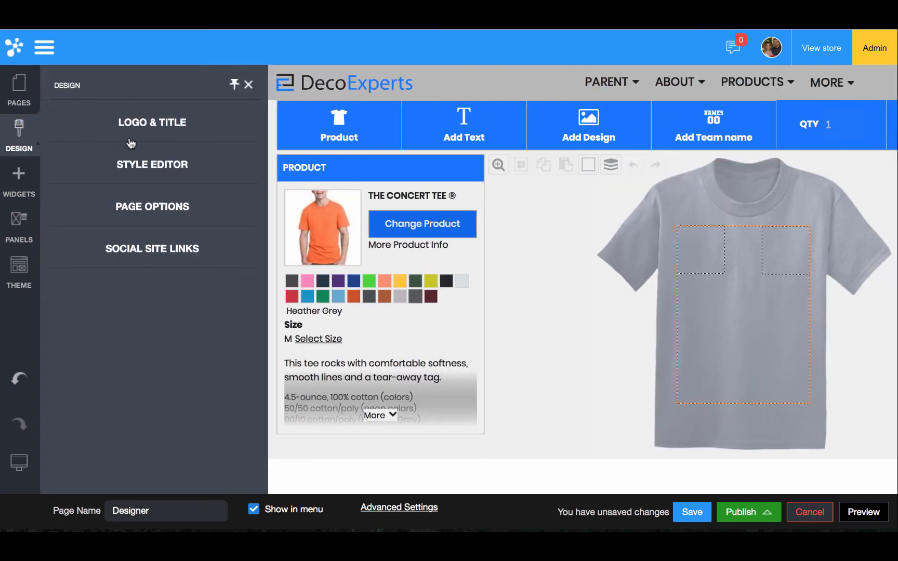